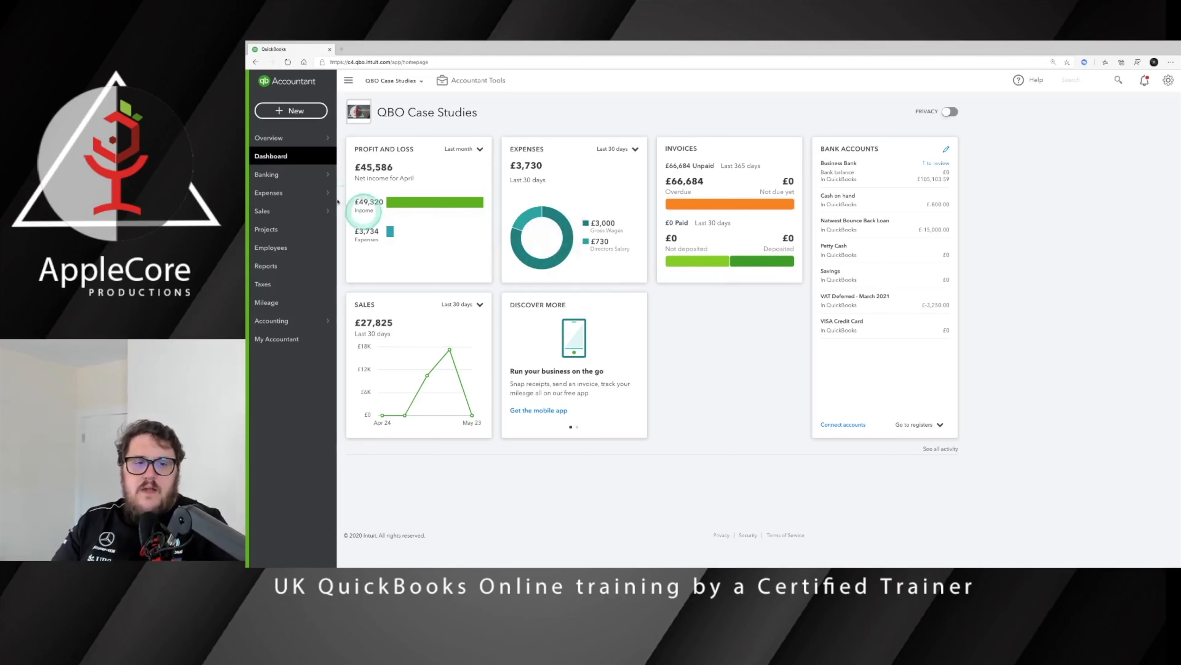
# Step: Create a service item called Original Cost with a 0.0% Z VAT rate and save it
pyautogui.moveTo(293, 167)
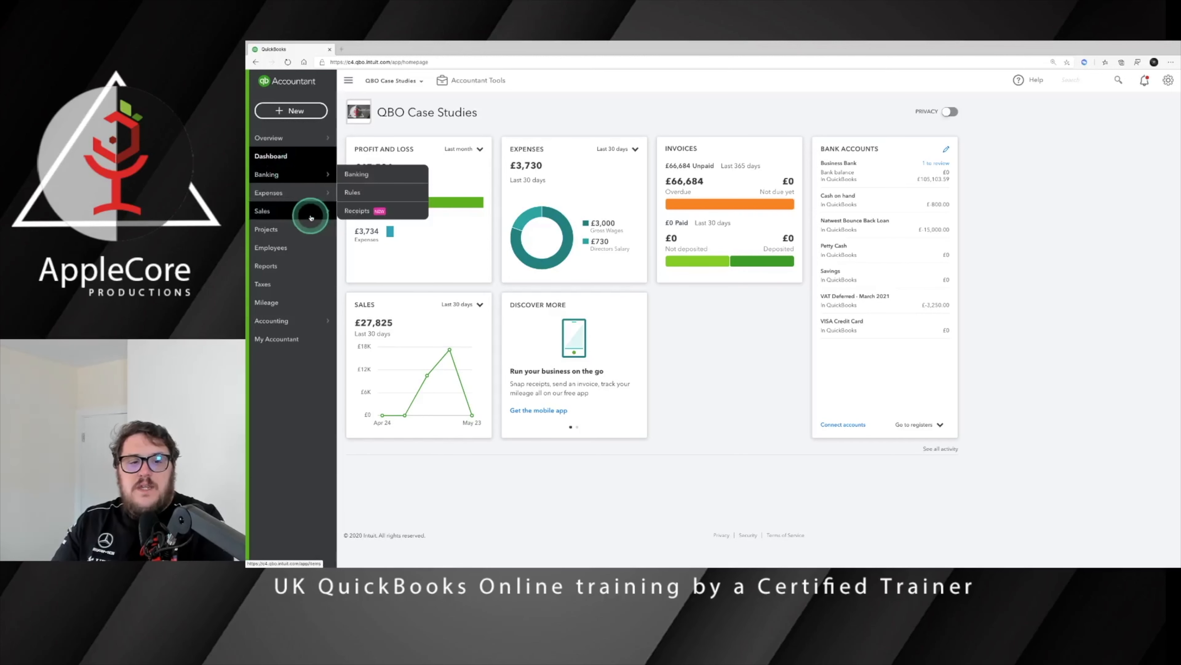
pyautogui.moveTo(279, 210)
pyautogui.click(374, 264)
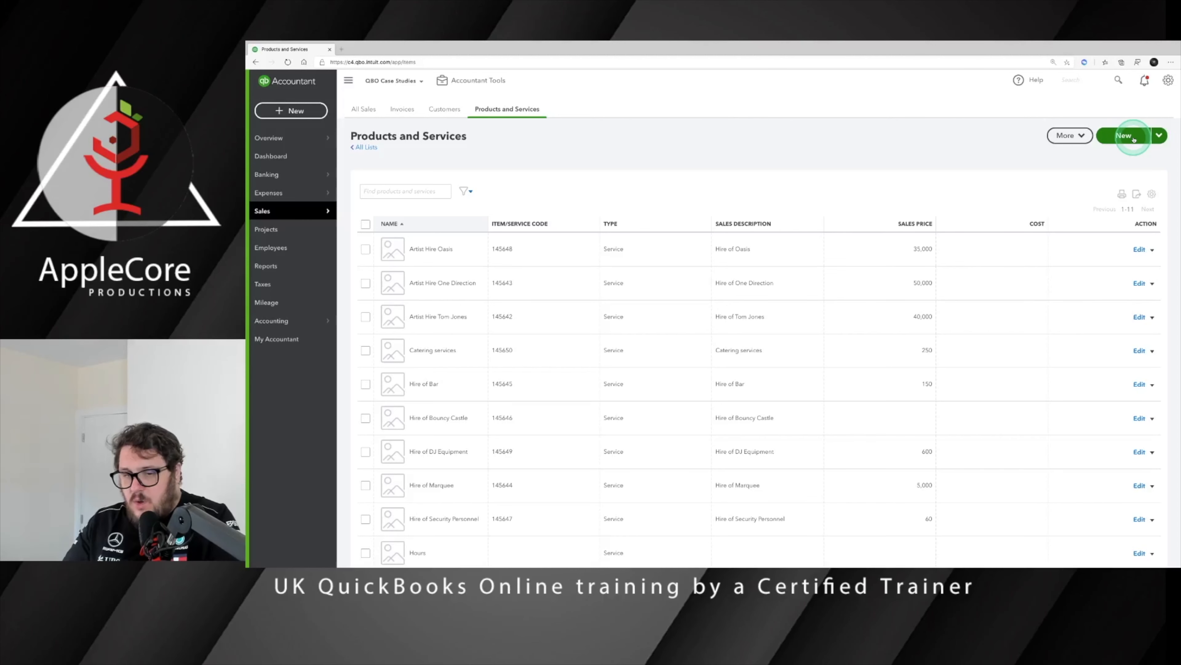
pyautogui.scroll(-2, 981, 281)
pyautogui.scroll(2, 980, 281)
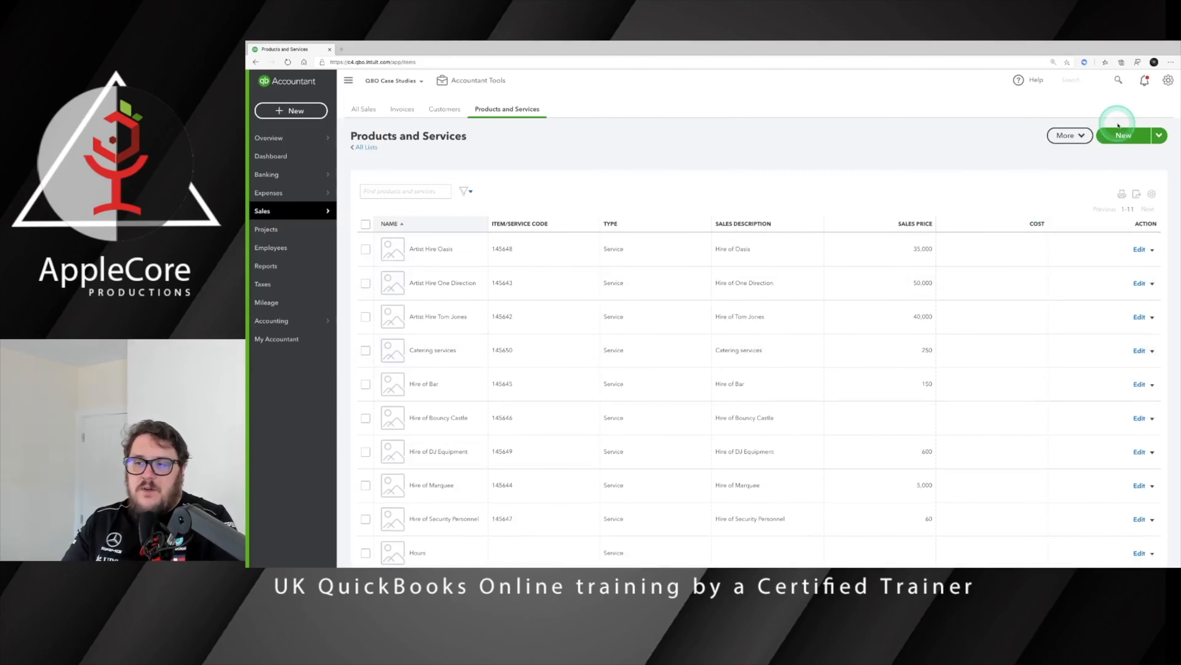
pyautogui.click(1123, 135)
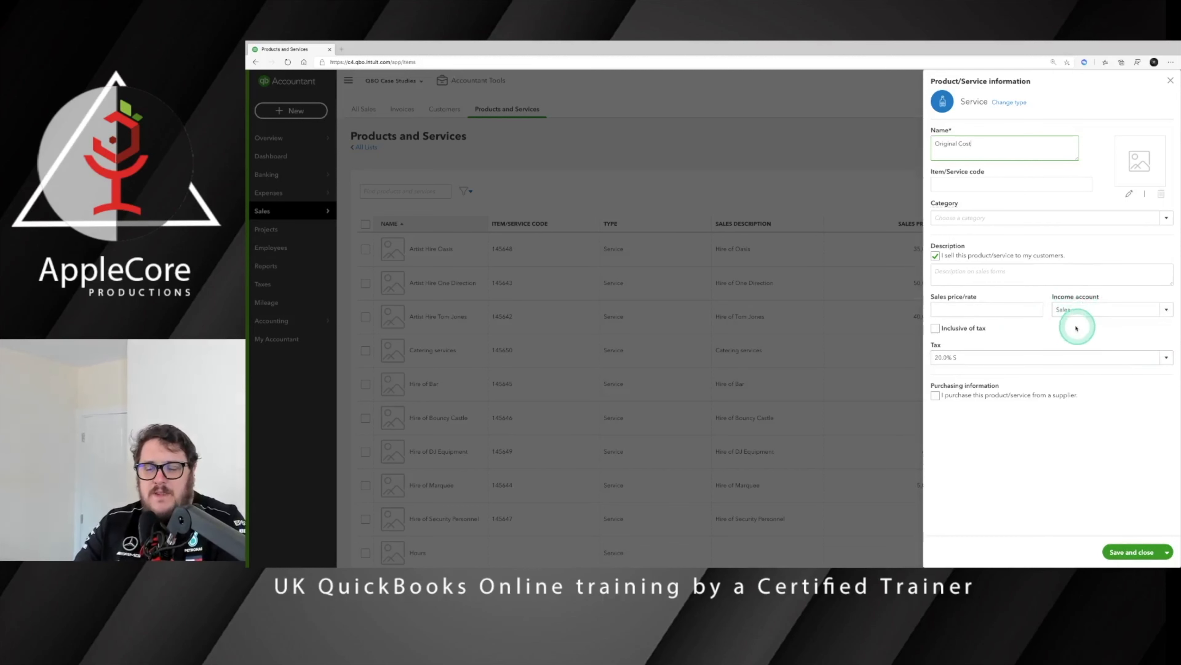
pyautogui.click(1166, 359)
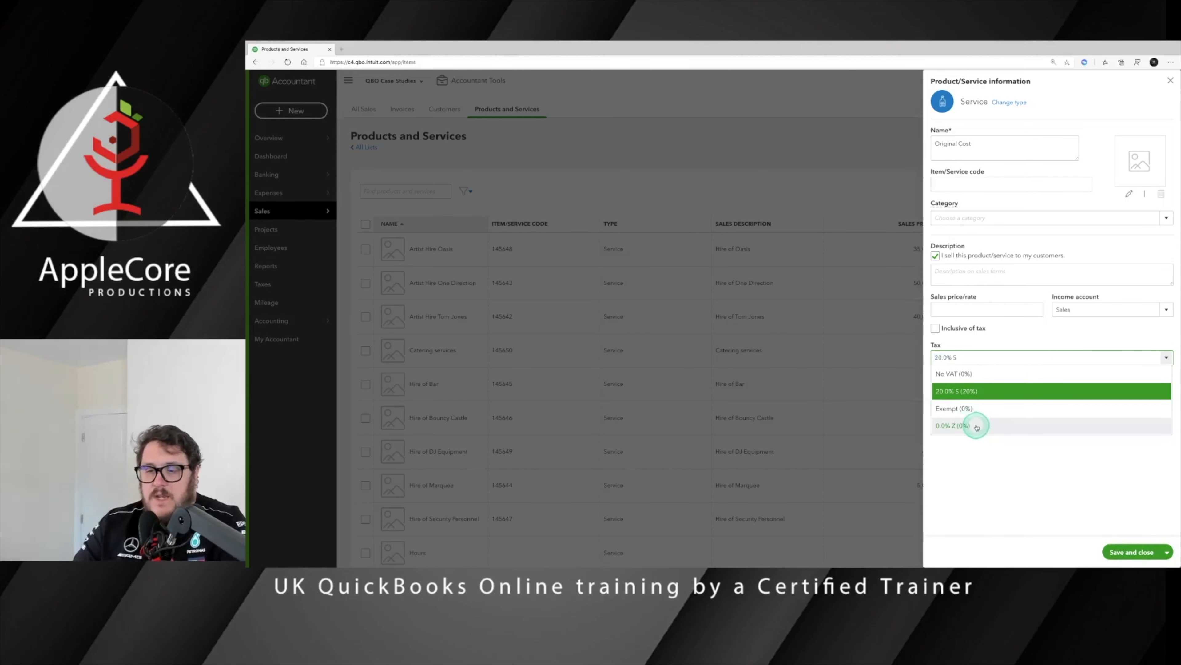
pyautogui.click(977, 427)
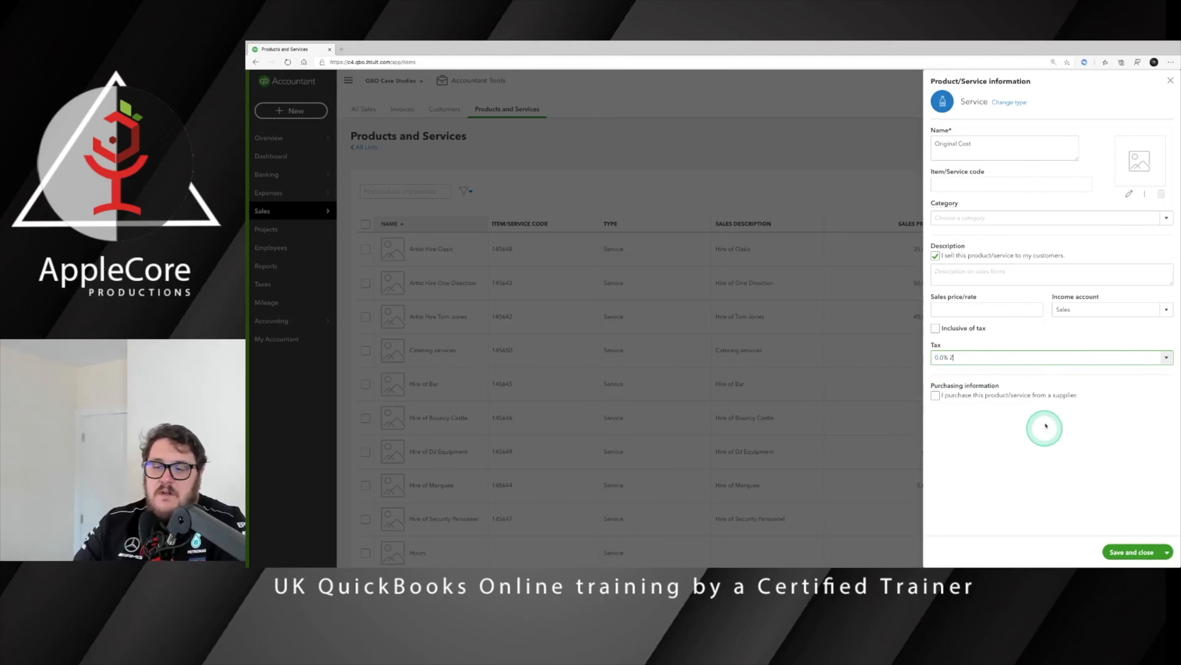
pyautogui.click(1130, 552)
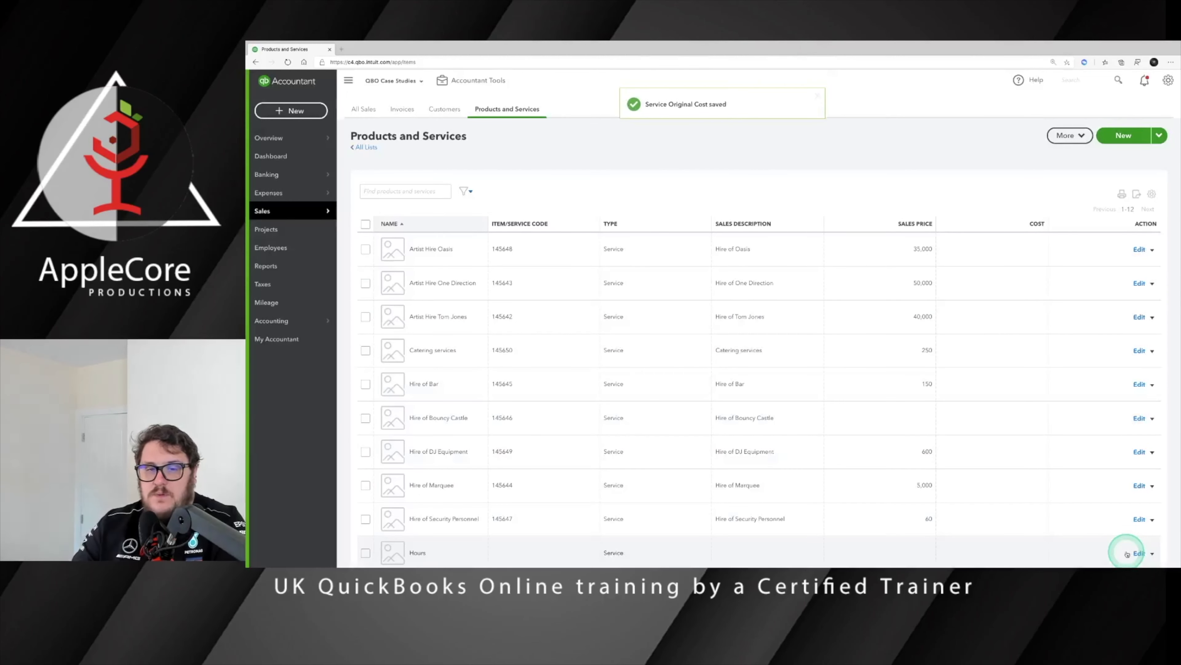
# Step: Add a Profit made on sale service at 20.0% S VAT, inclusive of tax, and save it
pyautogui.scroll(-3, 891, 448)
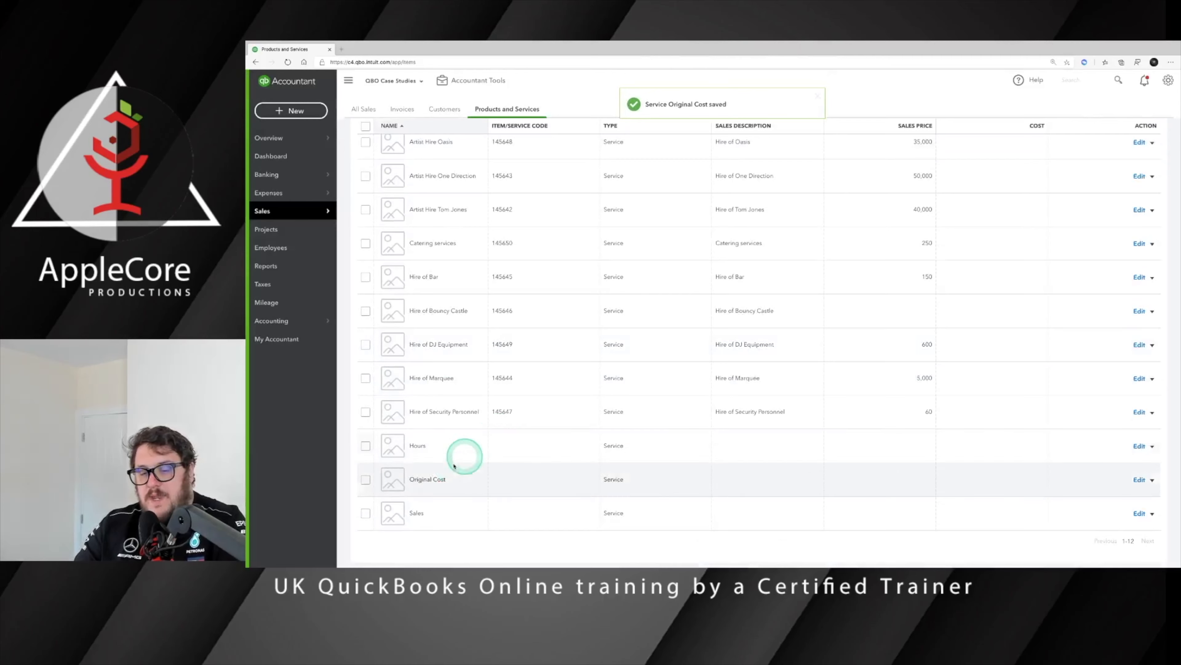
pyautogui.scroll(4, 549, 465)
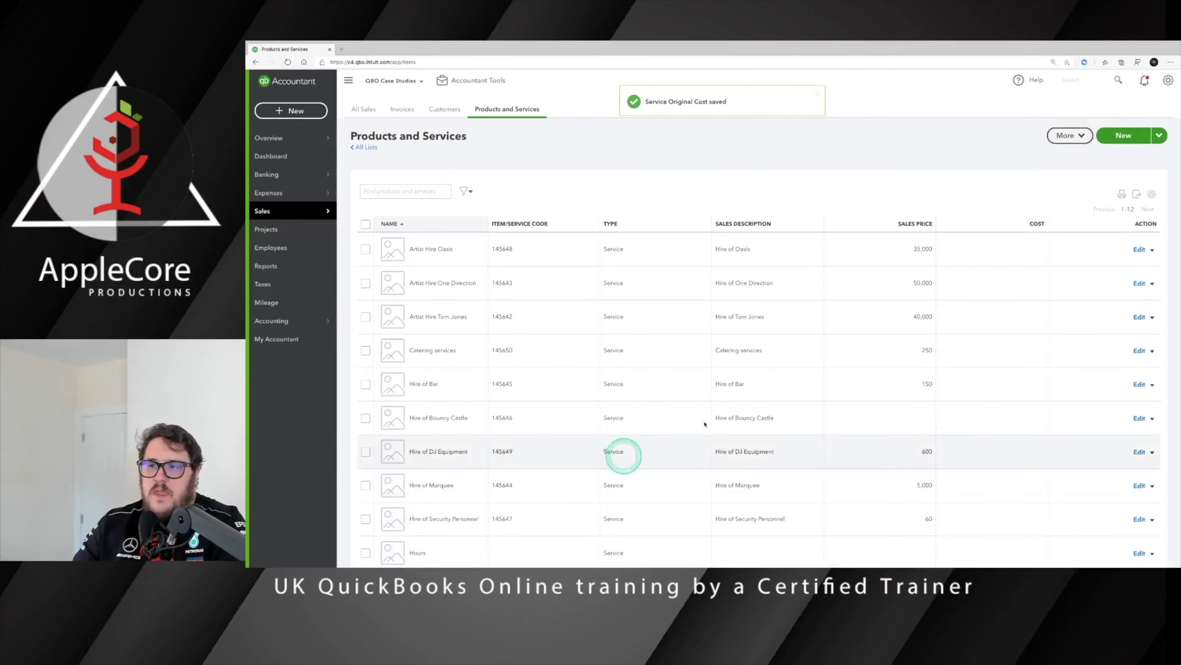
pyautogui.click(1124, 133)
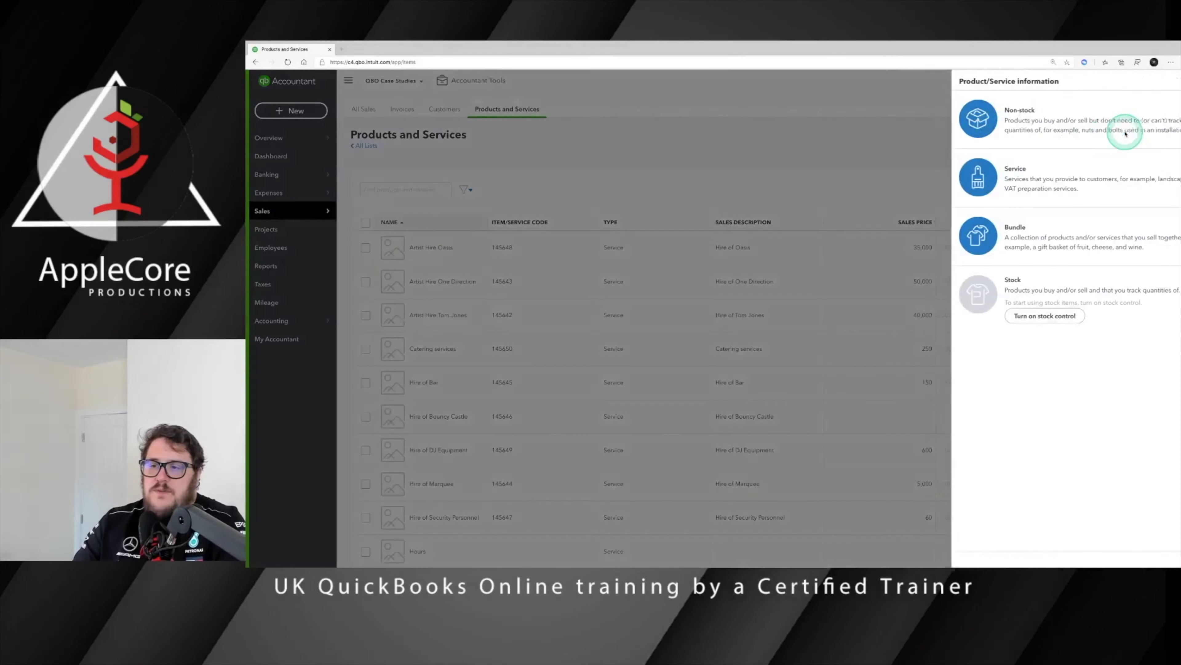
pyautogui.click(1007, 184)
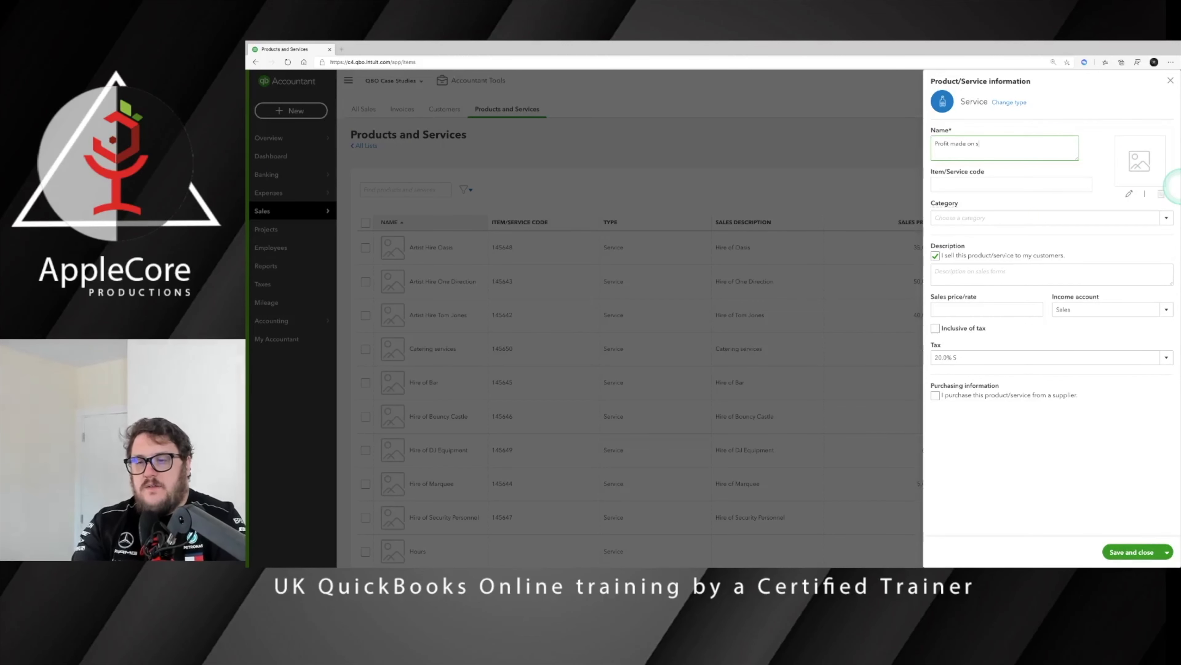
pyautogui.click(1096, 309)
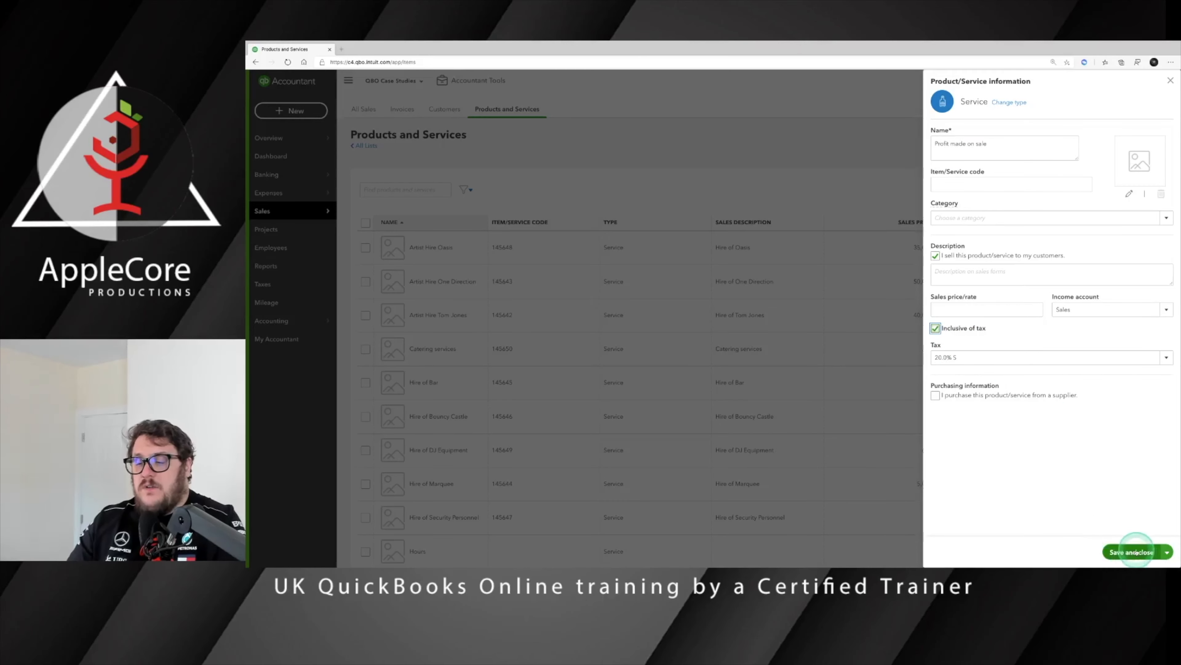
pyautogui.click(1135, 551)
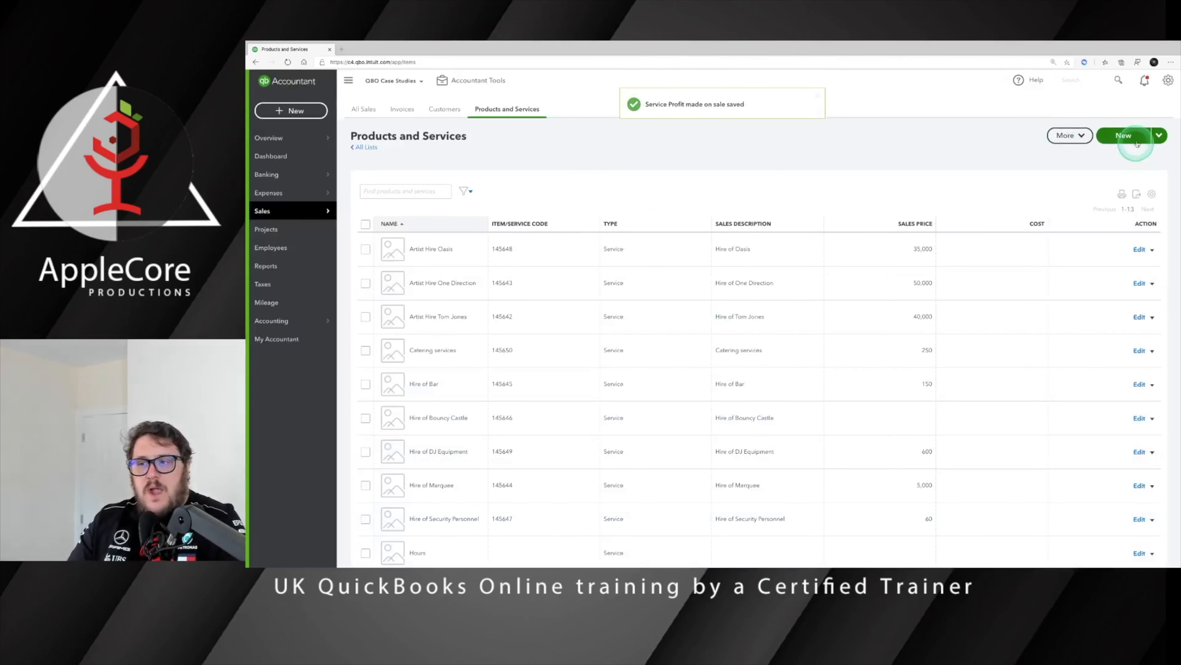
# Step: Save a Sale of Margin Rate Scheme bundle whose lines are Original Cost and Profit made on sale
pyautogui.click(1135, 137)
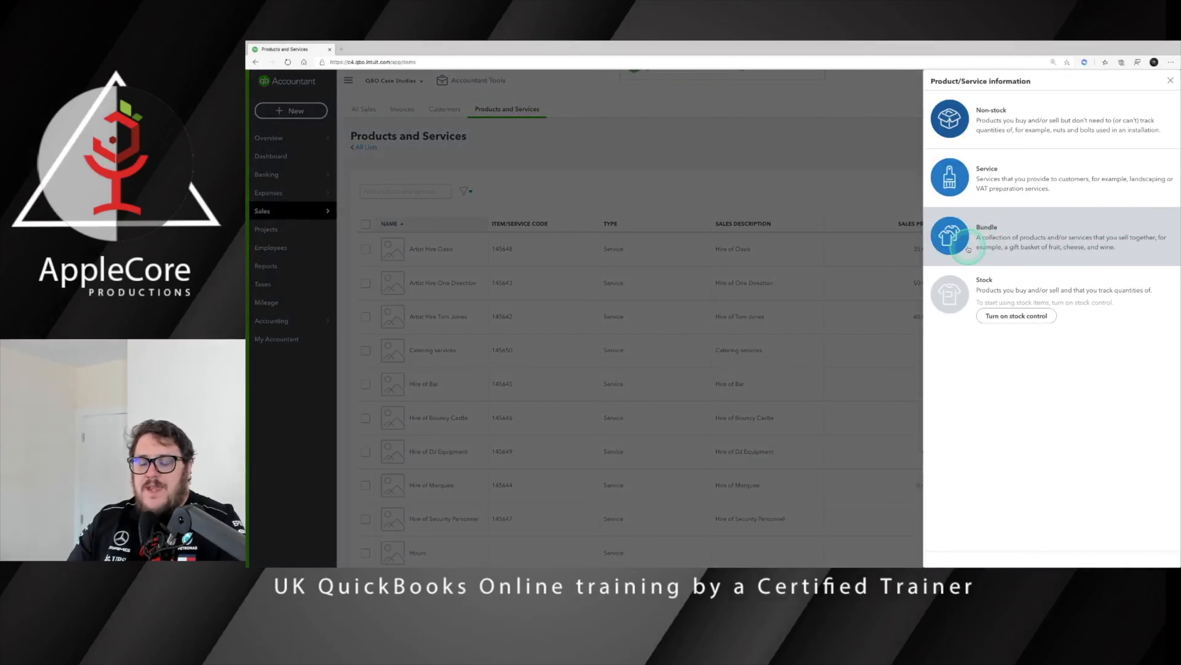
pyautogui.click(954, 243)
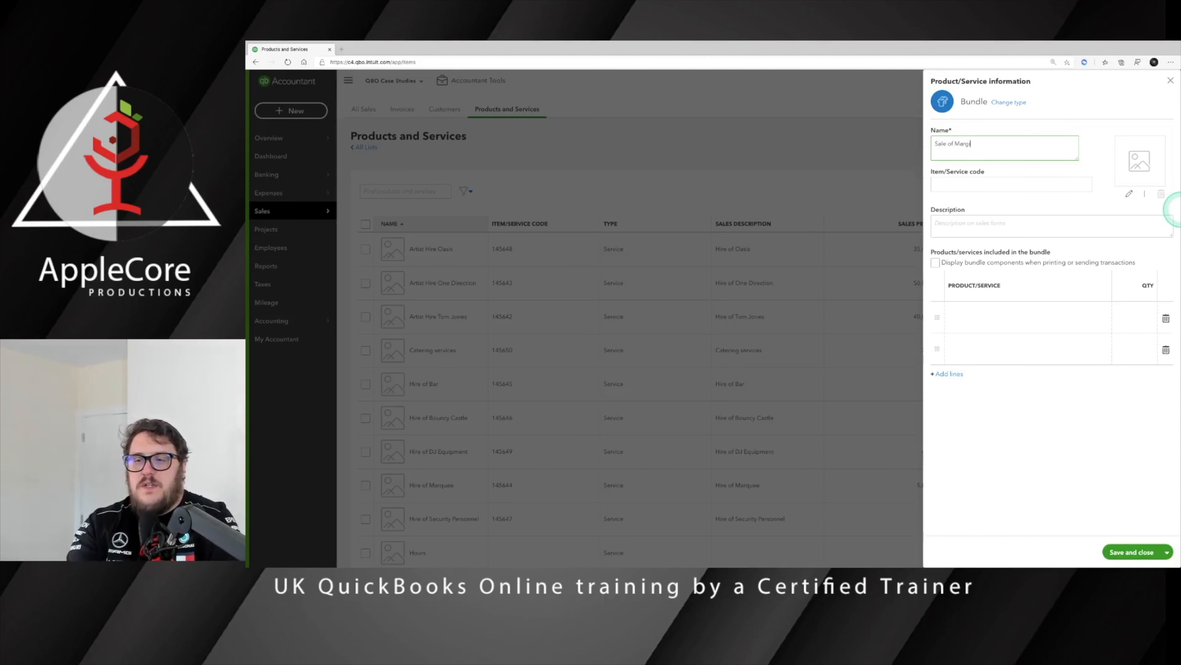
pyautogui.click(1017, 315)
pyautogui.click(1108, 312)
pyautogui.scroll(-5, 884, 375)
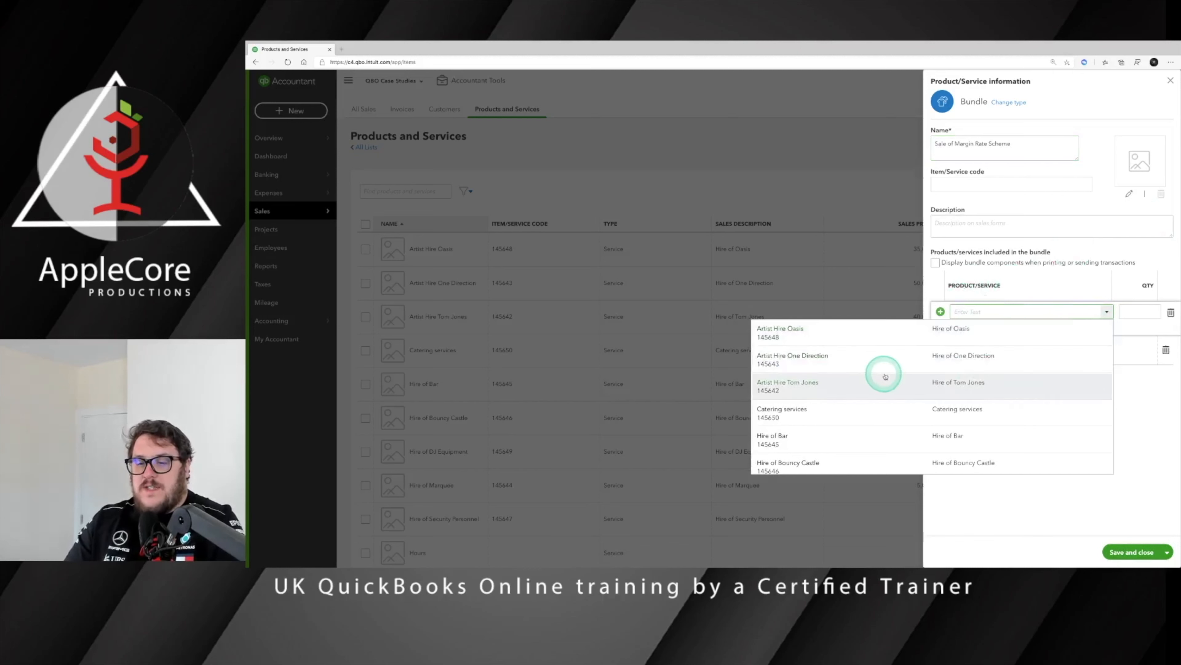
pyautogui.click(825, 427)
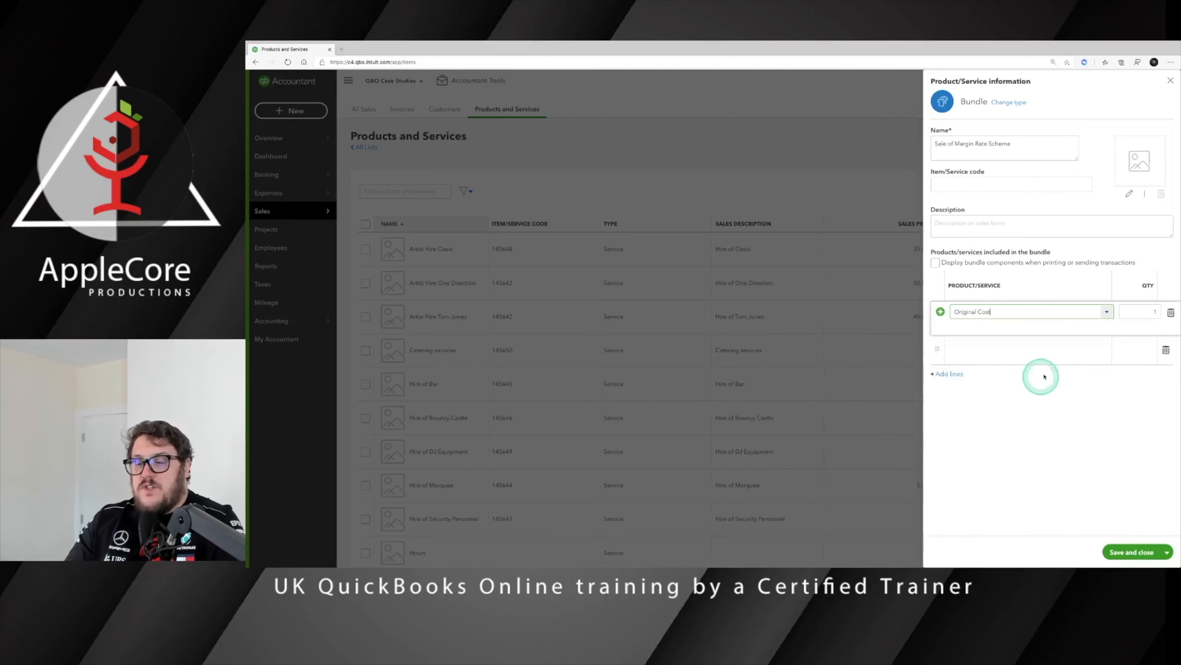
pyautogui.click(1026, 342)
pyautogui.click(840, 485)
pyautogui.click(1111, 413)
pyautogui.click(1131, 552)
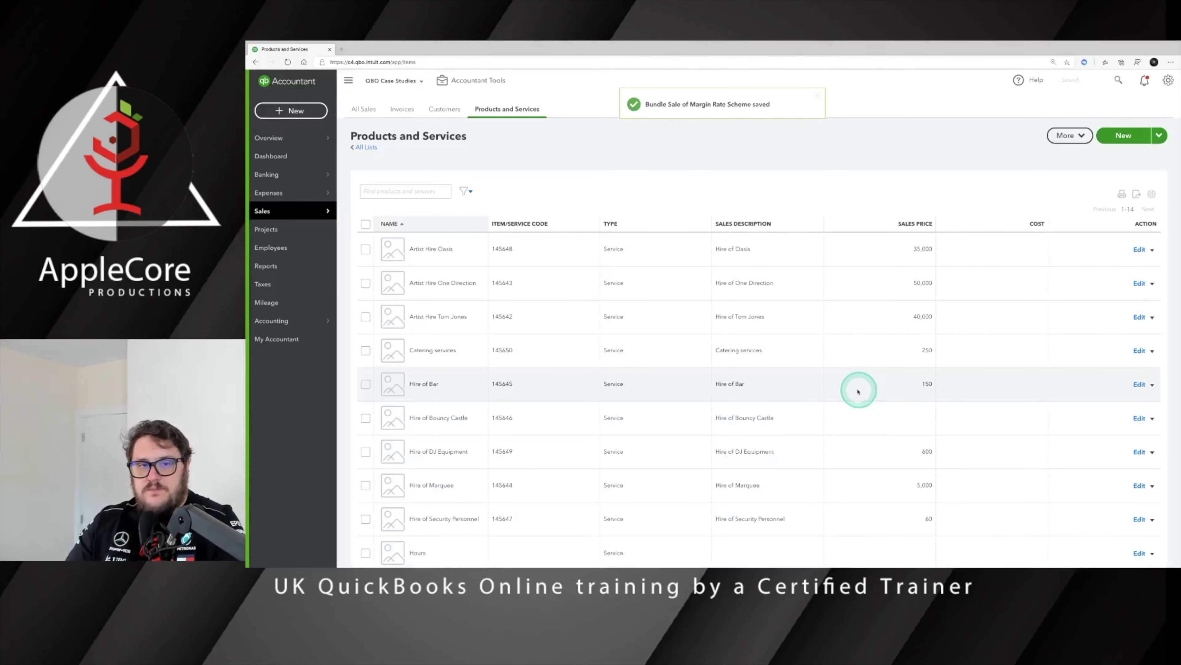
pyautogui.click(273, 111)
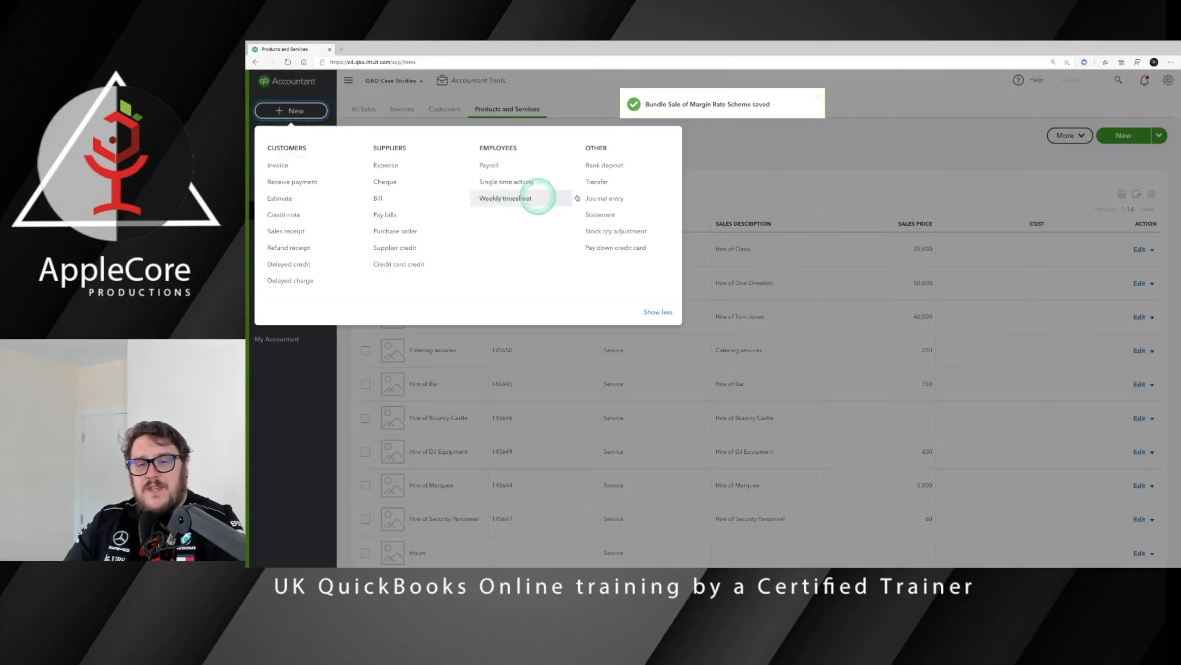
# Step: Start a sales receipt for Margin Scheme - Sales, depositing to Cash on hand, with the margin bundle
pyautogui.click(285, 231)
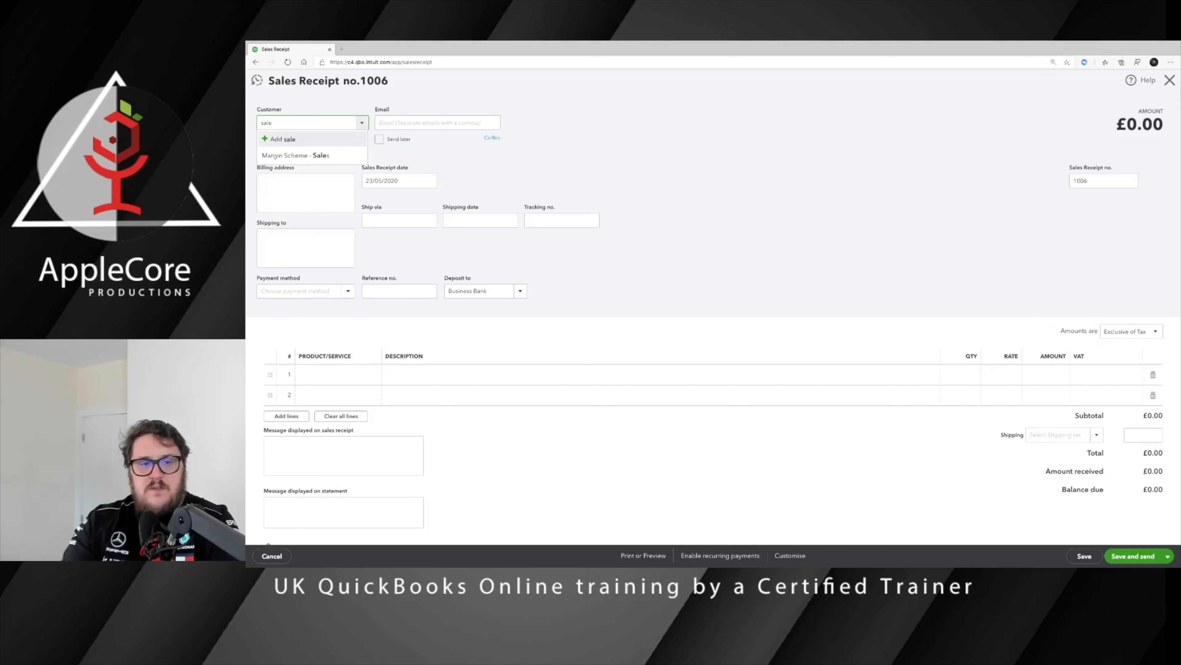
pyautogui.click(321, 155)
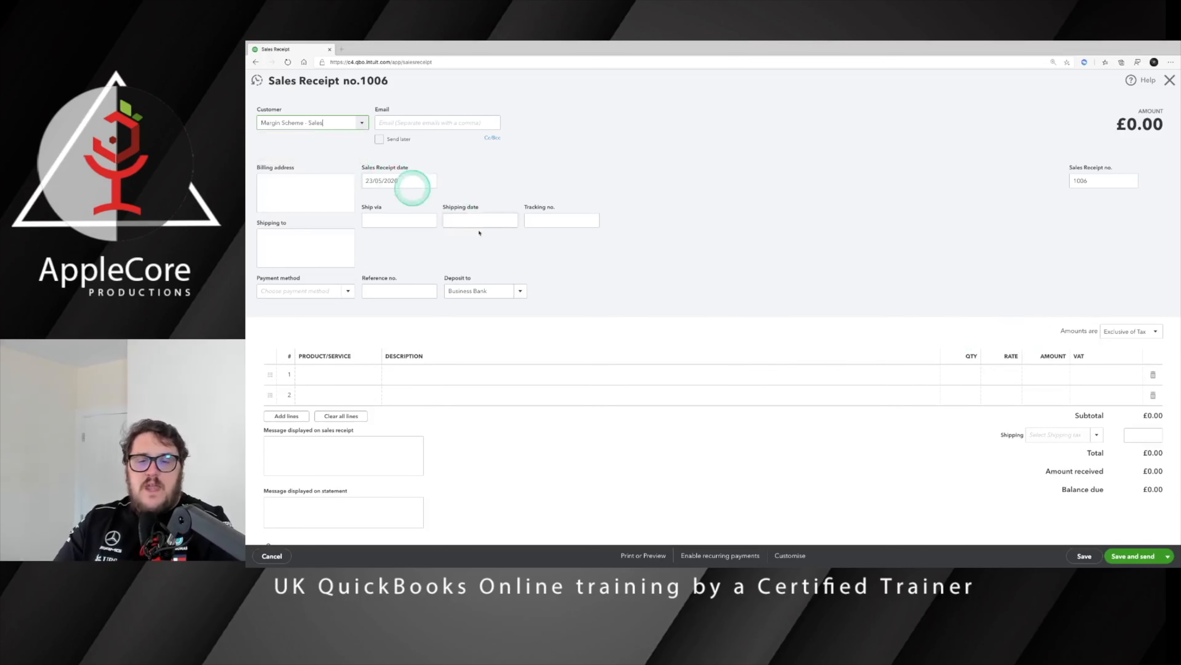
pyautogui.click(517, 290)
pyautogui.click(486, 325)
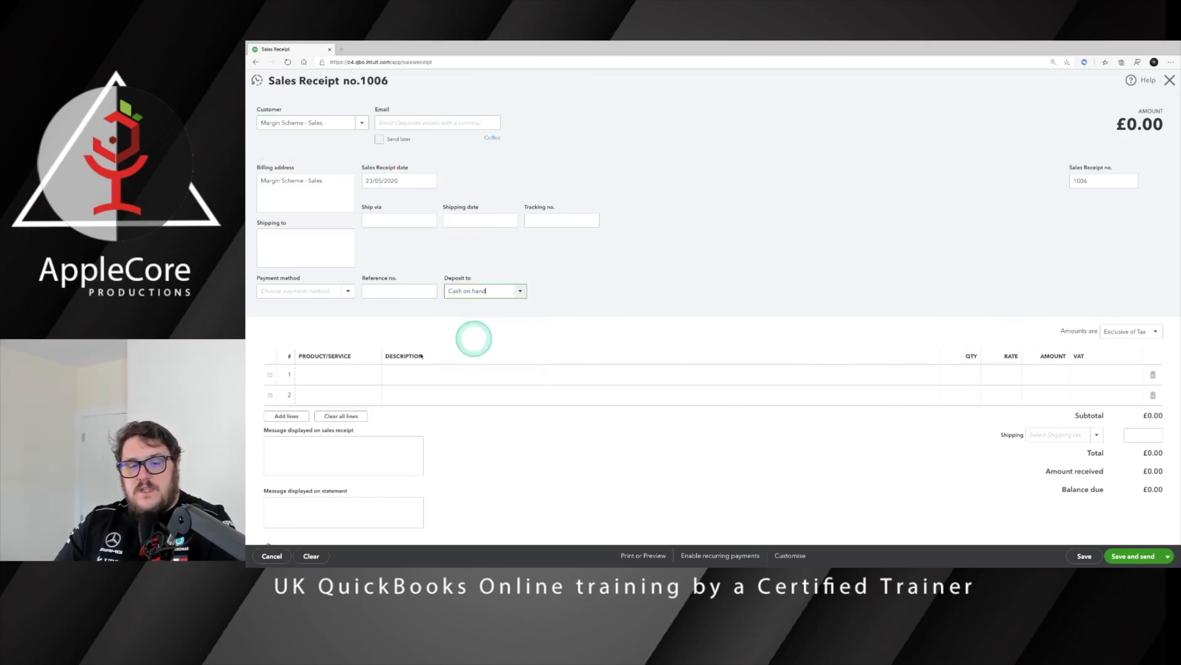
pyautogui.click(320, 378)
pyautogui.write('m')
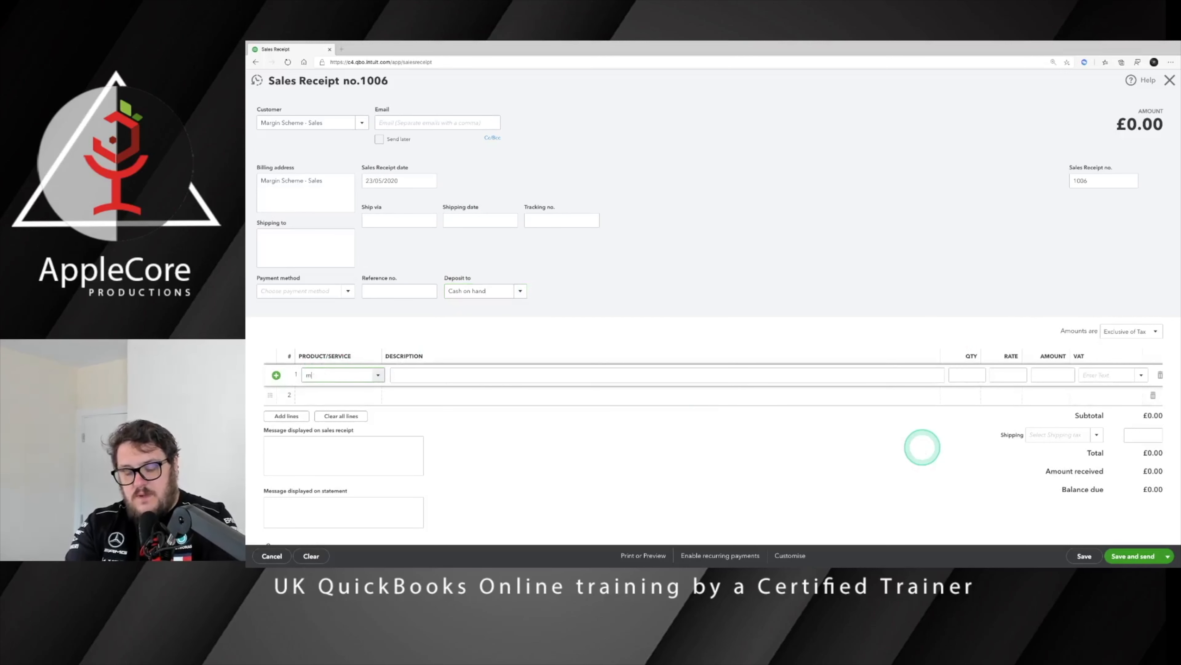
pyautogui.write('argin Rate Scl')
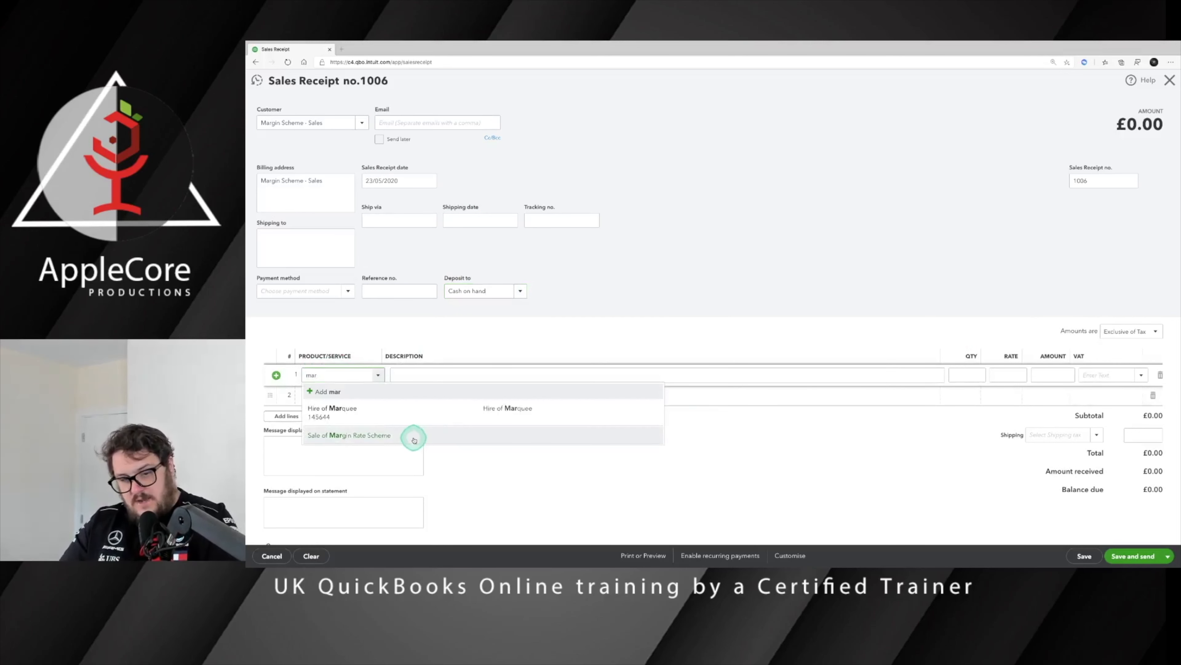
pyautogui.click(410, 434)
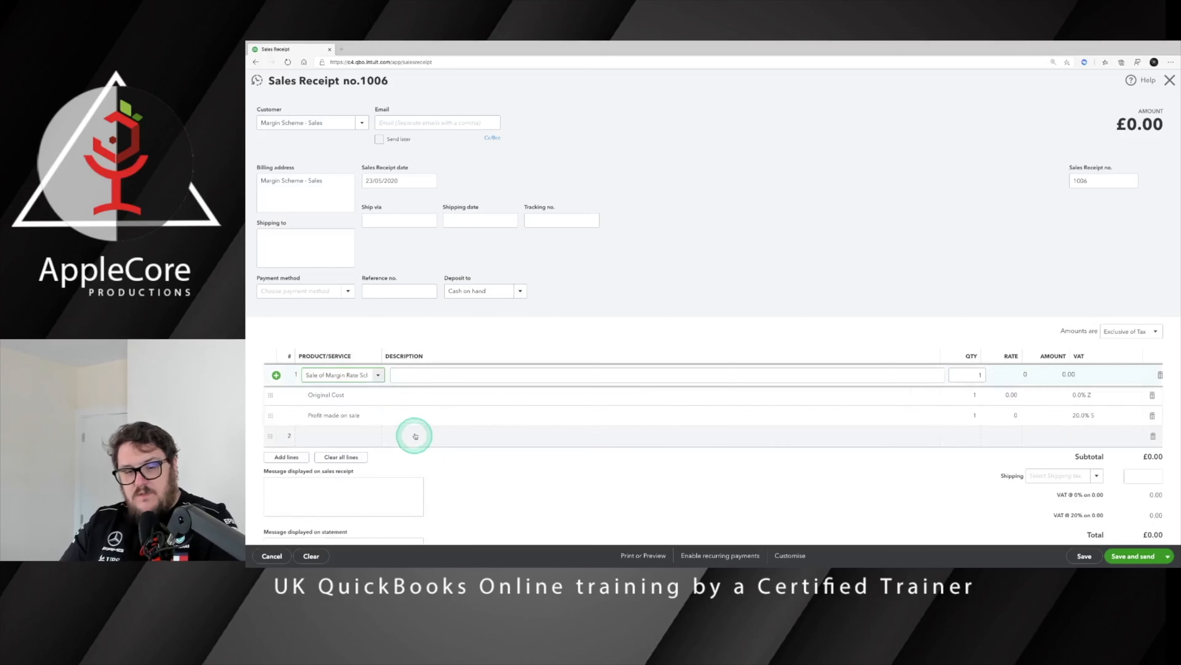
# Step: Set Original Cost to 1,000 and Profit to 200, with amounts inclusive of tax
pyautogui.click(999, 397)
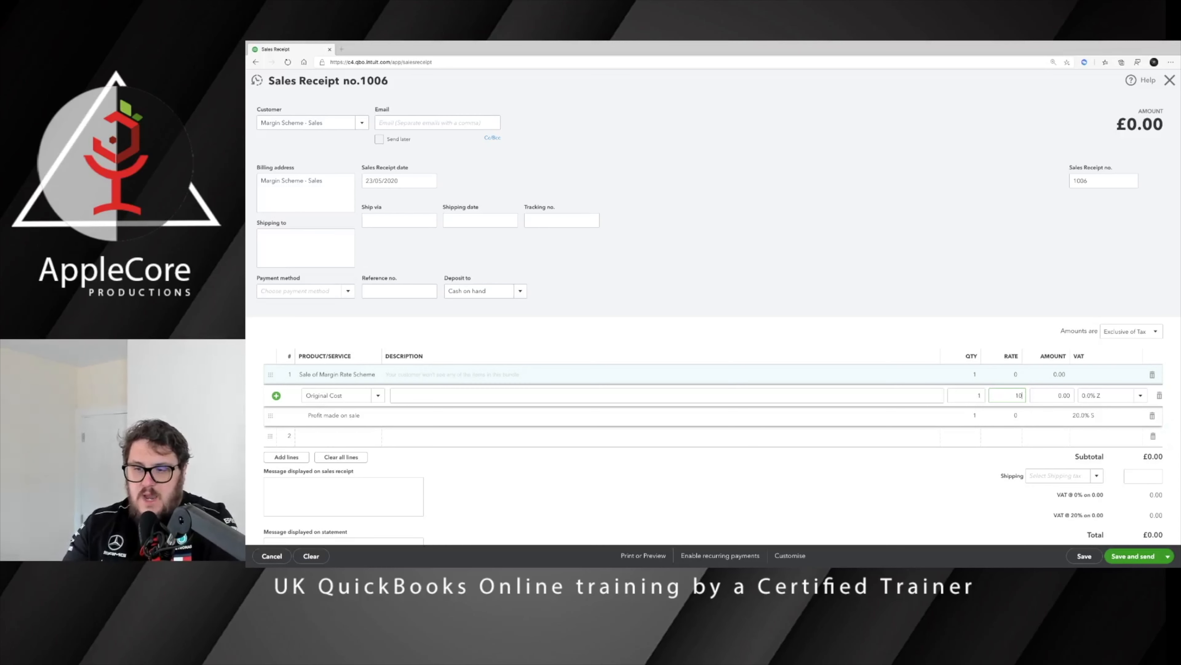
pyautogui.press('Tab')
pyautogui.press('Tab')
pyautogui.press('Tab')
pyautogui.press('Tab')
pyautogui.press('Tab')
pyautogui.press('Tab')
pyautogui.press('Tab')
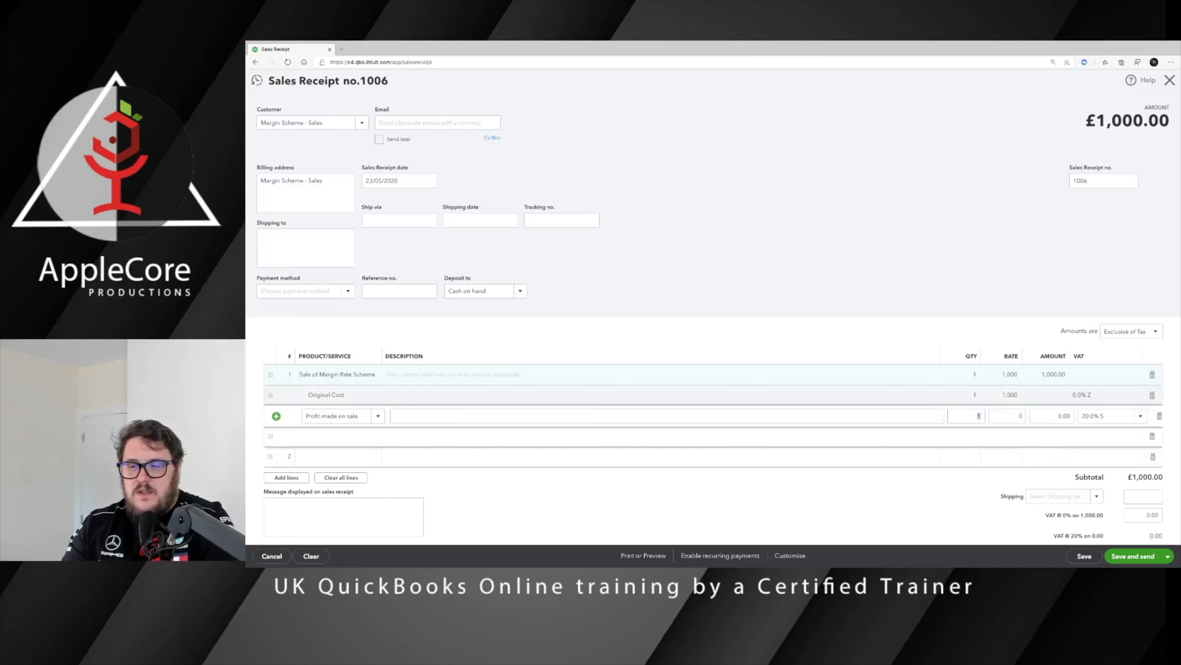
pyautogui.hotkey('shift', 'Tab')
pyautogui.click(1132, 331)
pyautogui.click(1126, 359)
pyautogui.click(1013, 415)
pyautogui.write('200')
pyautogui.click(985, 318)
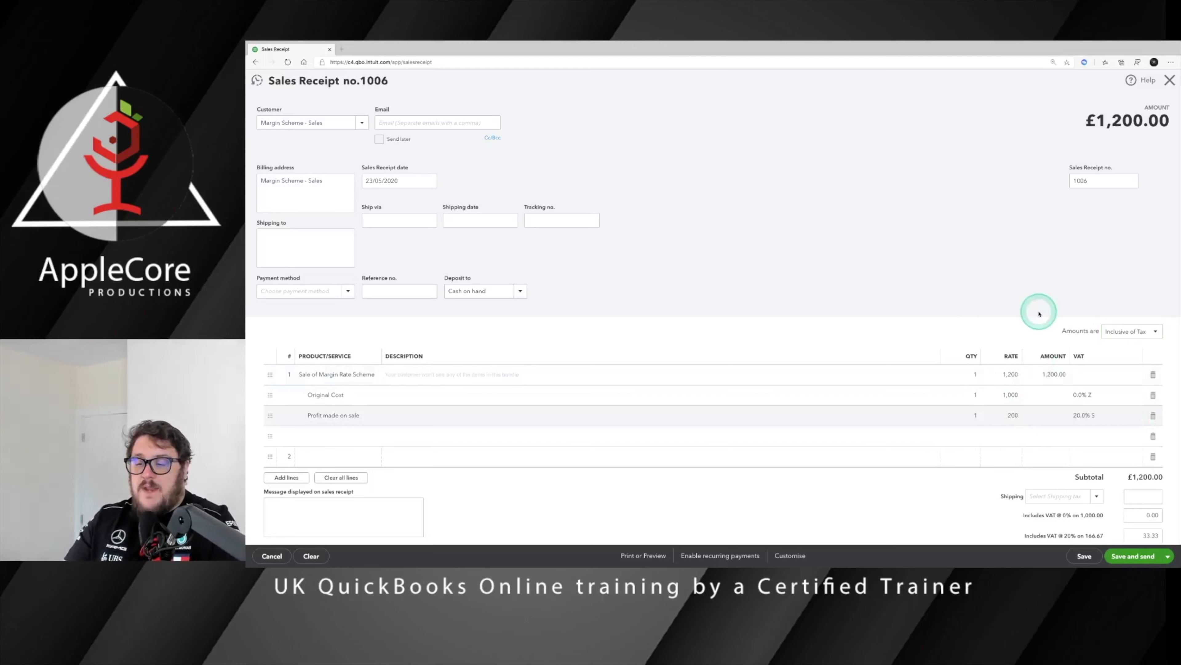
pyautogui.scroll(-2, 1036, 309)
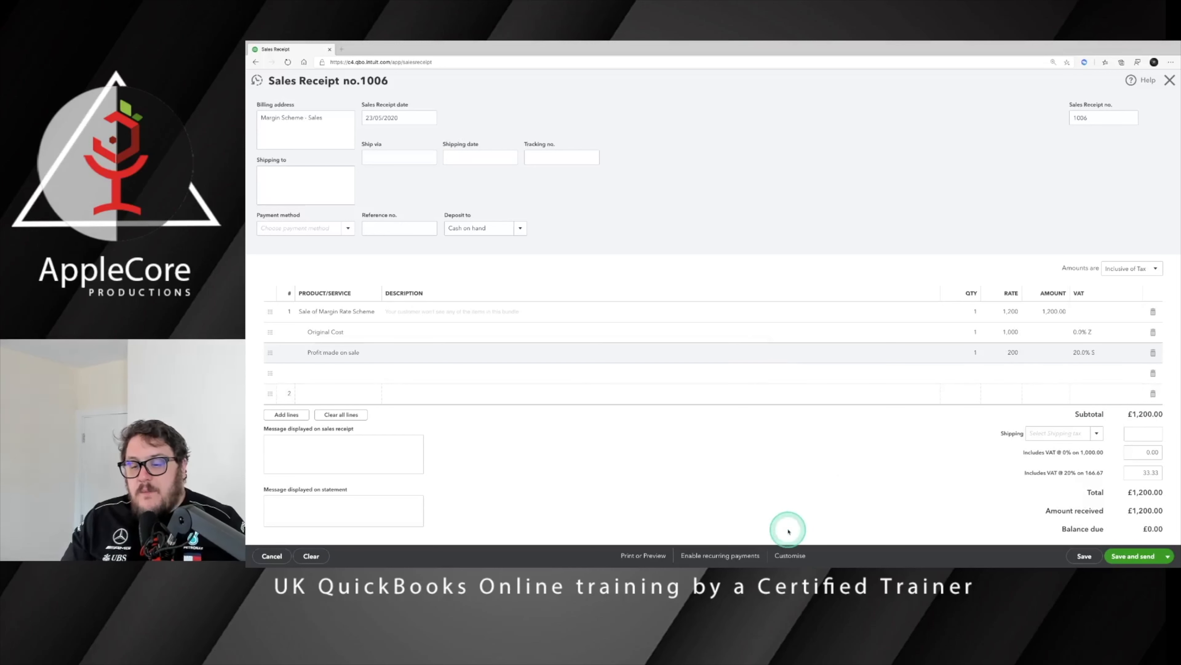
# Step: Preview receipt 1006 for printing to check its 0% and 20% VAT summary
pyautogui.click(643, 555)
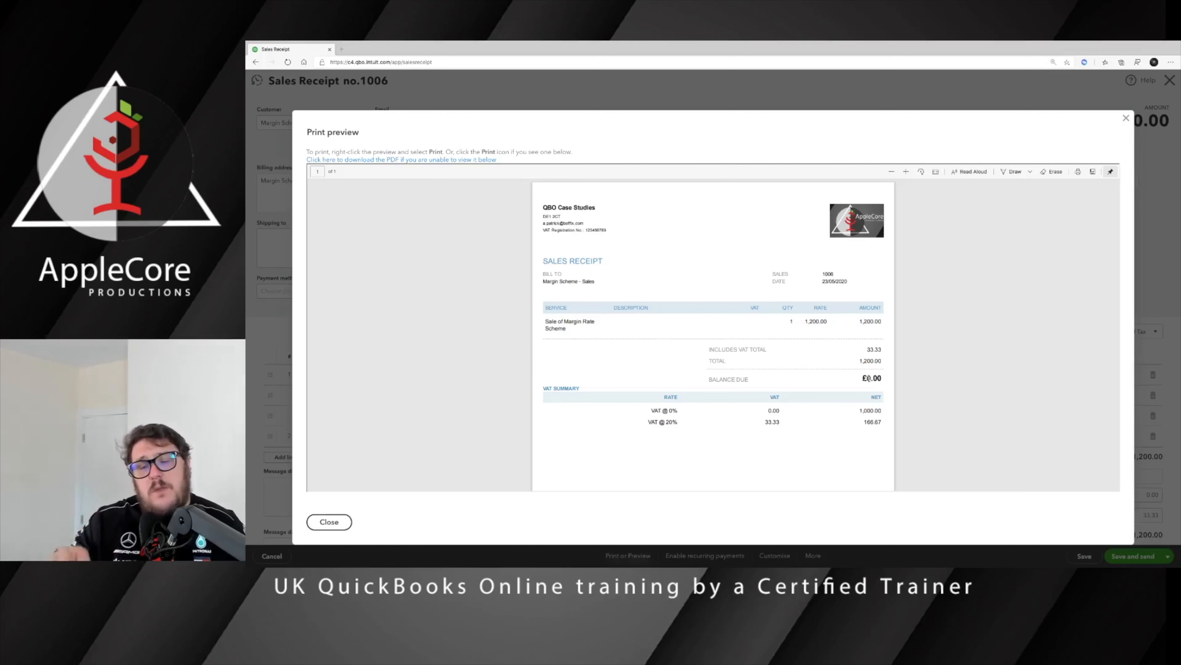
pyautogui.click(768, 293)
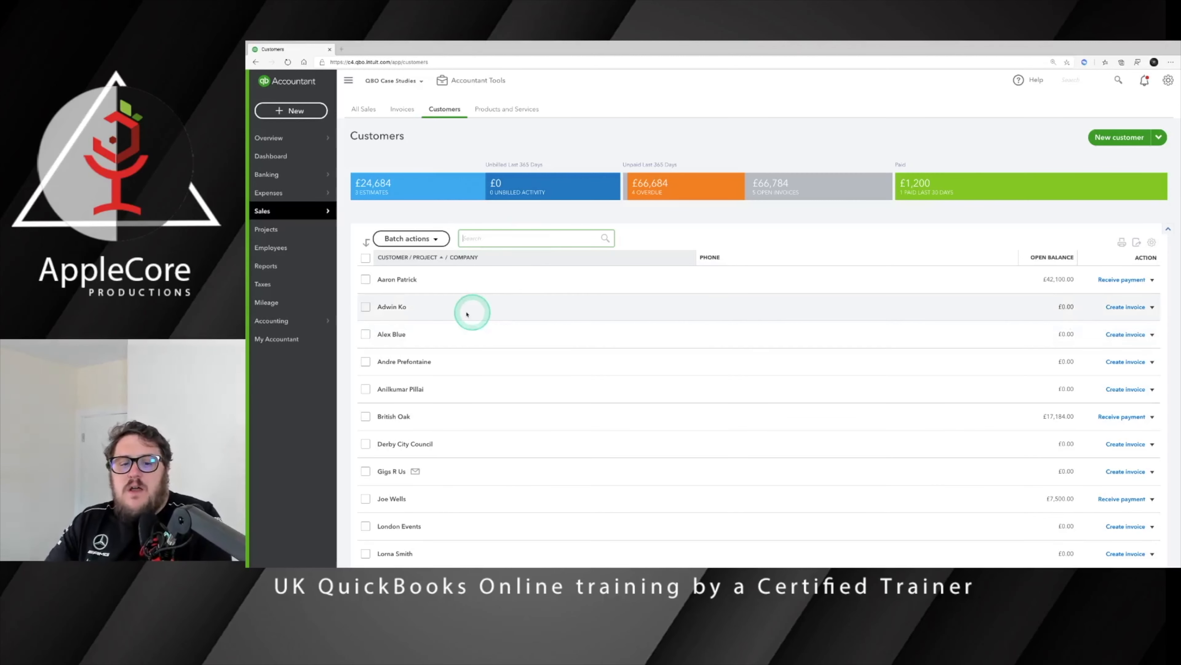
# Step: Open the Margin Scheme - Sales customer from the bottom of the Customers list
pyautogui.scroll(-2, 465, 311)
pyautogui.scroll(-3, 464, 313)
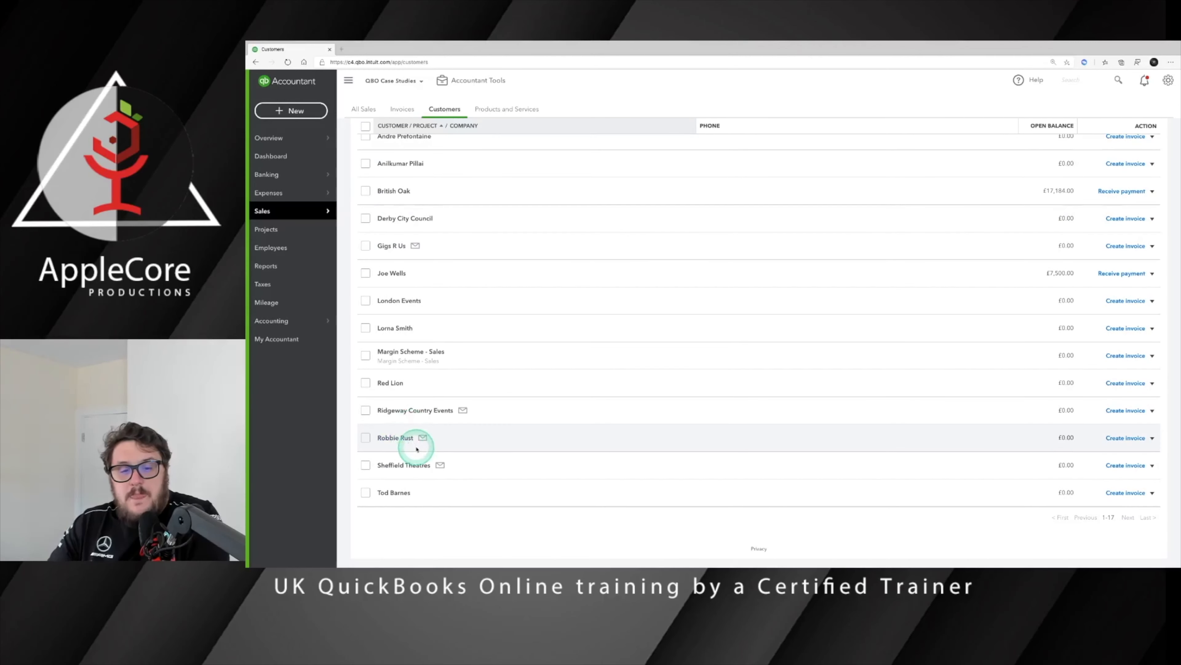
pyautogui.click(409, 352)
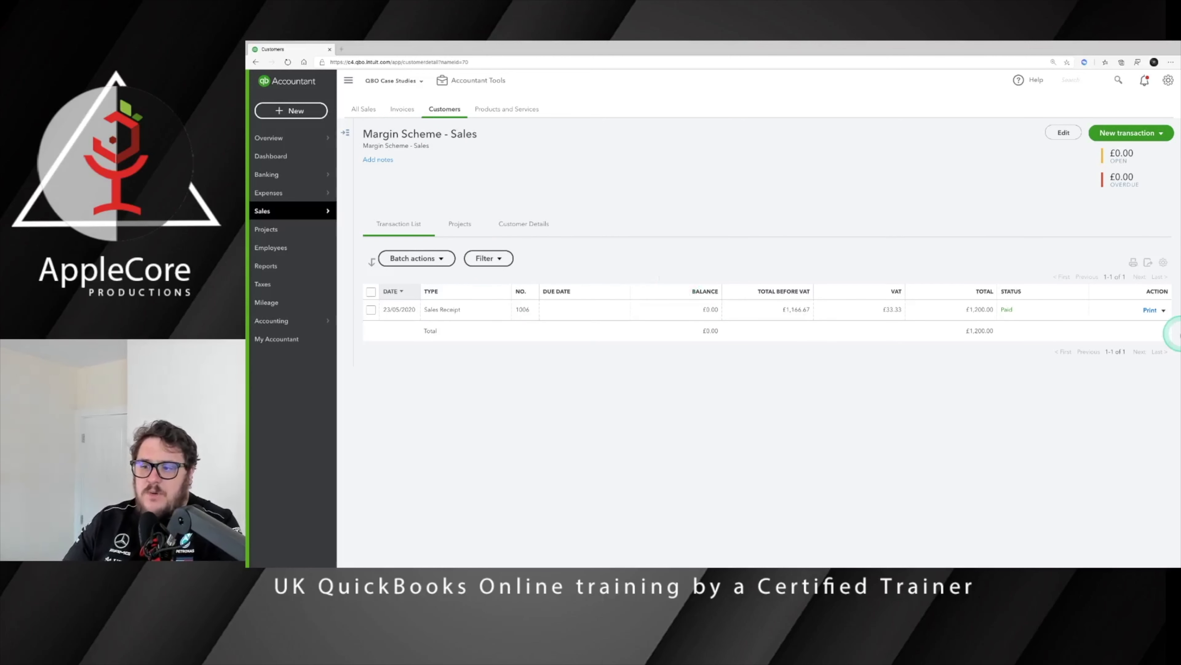
# Step: Copy receipt 1006 and change the copy's Original Cost rate to 1,500 and Profit rate to 500
pyautogui.click(1164, 310)
pyautogui.click(1125, 370)
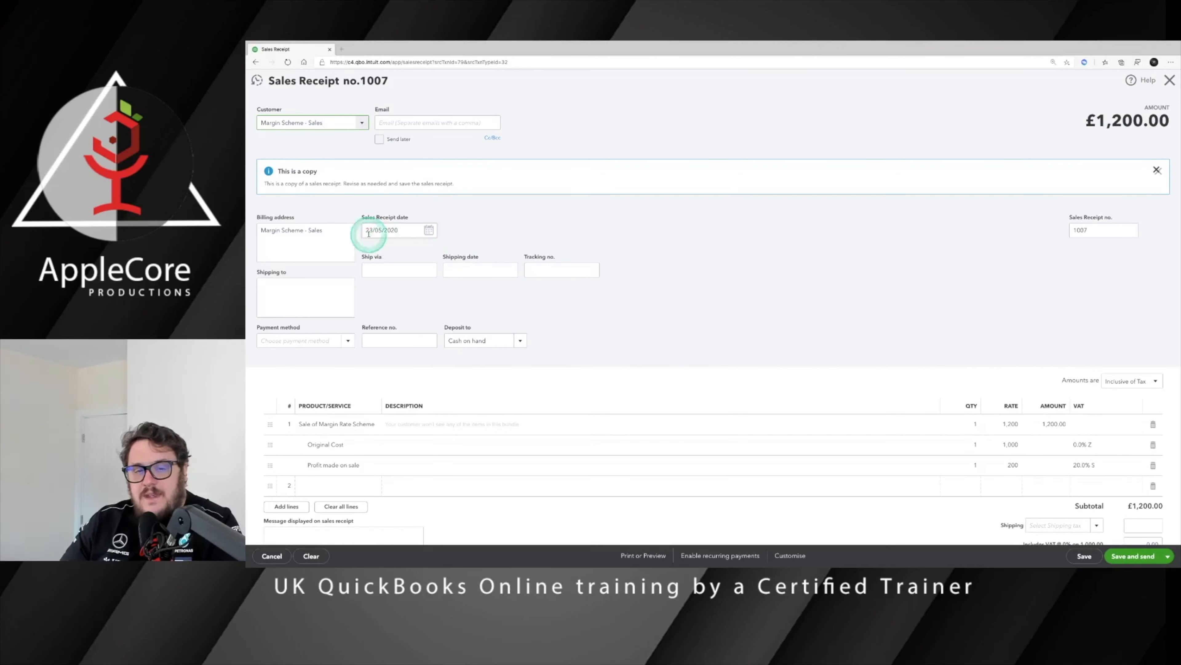
pyautogui.scroll(-2, 501, 309)
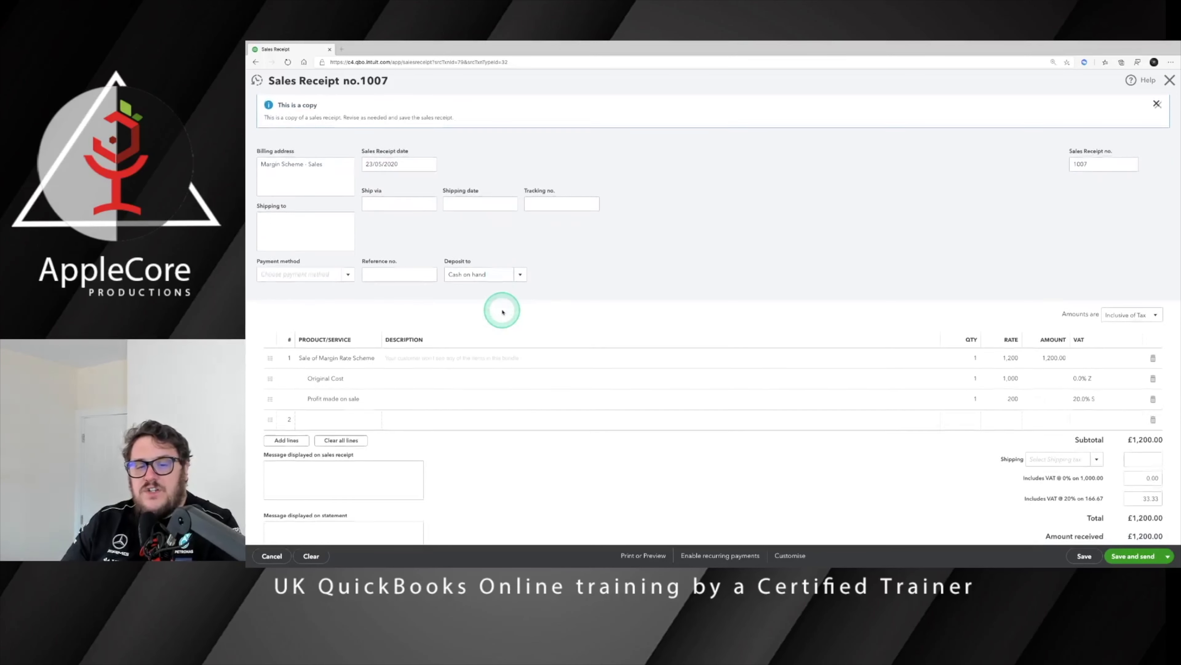
pyautogui.click(1011, 378)
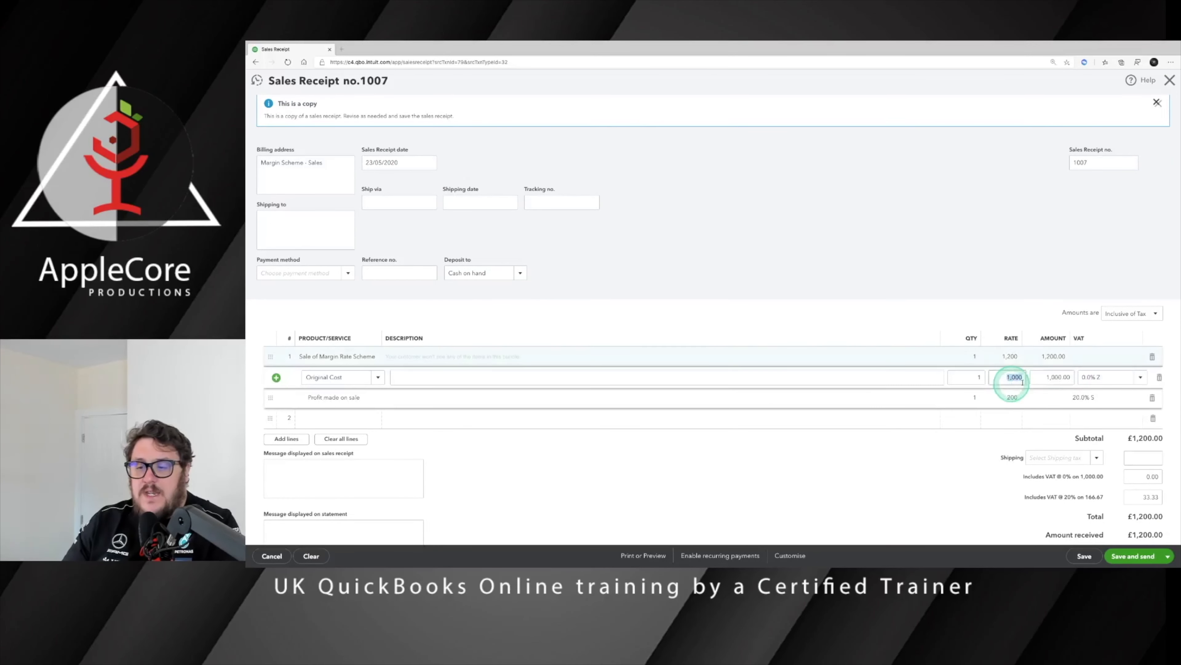
pyautogui.write('150')
pyautogui.write('0')
pyautogui.click(1010, 397)
pyautogui.write('500')
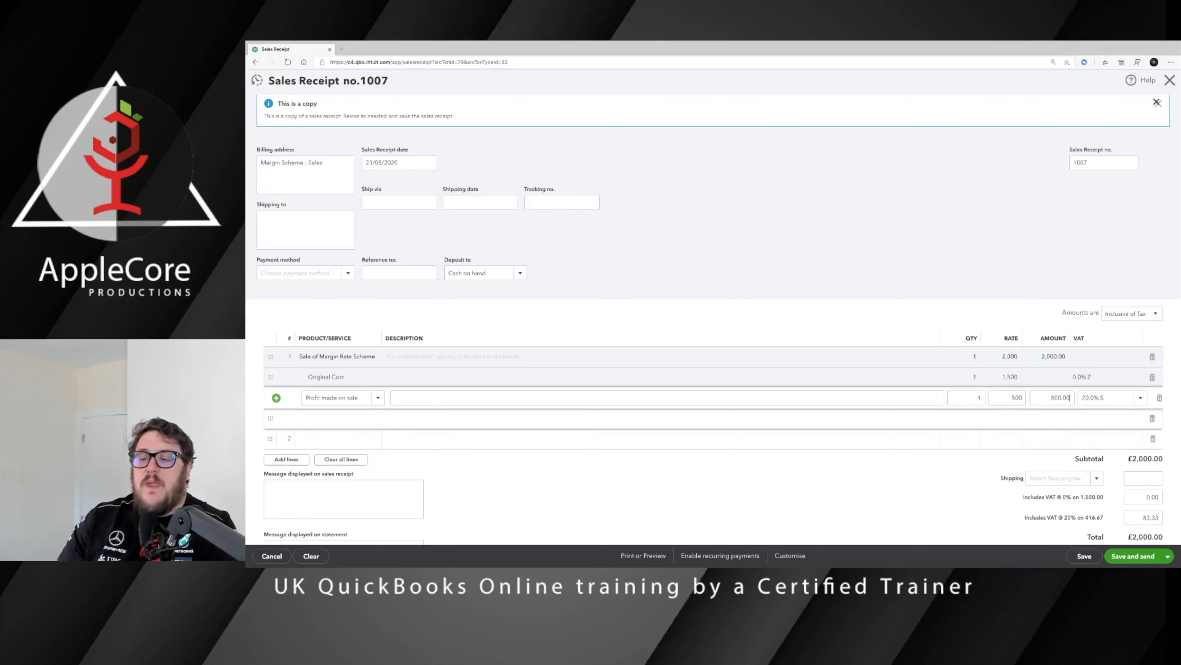
pyautogui.scroll(-3, 912, 372)
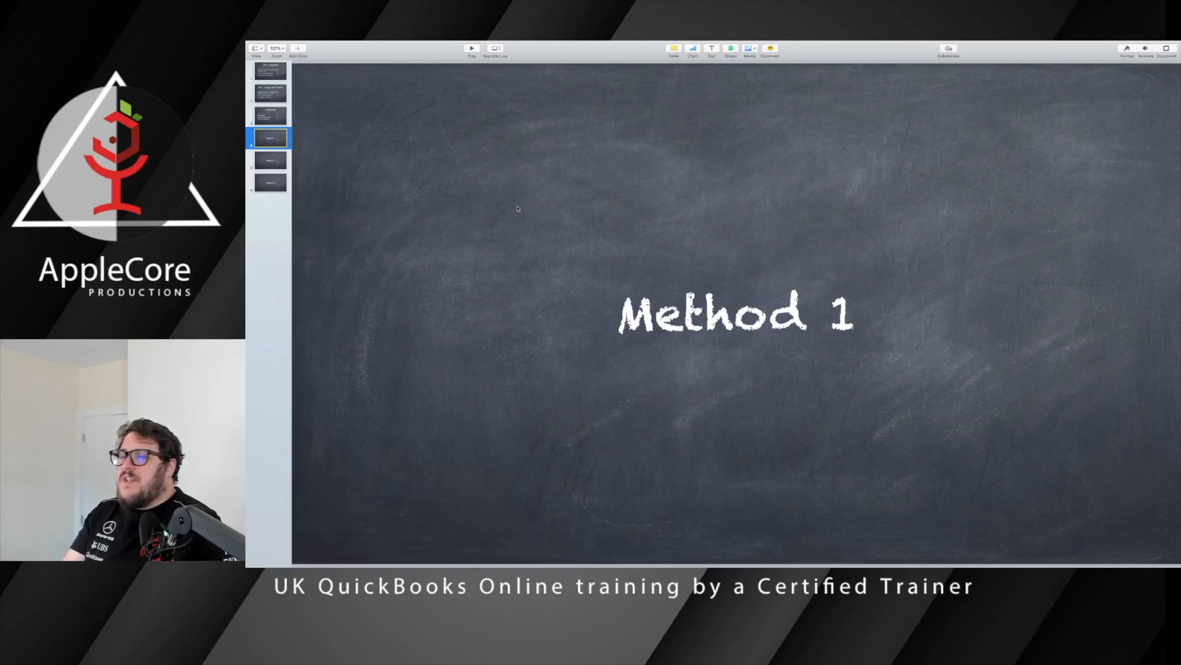
# Step: Back in QuickBooks, open sales receipt 1007 and review its £2,000 total
pyautogui.hotkey('ctrl', 'Right')
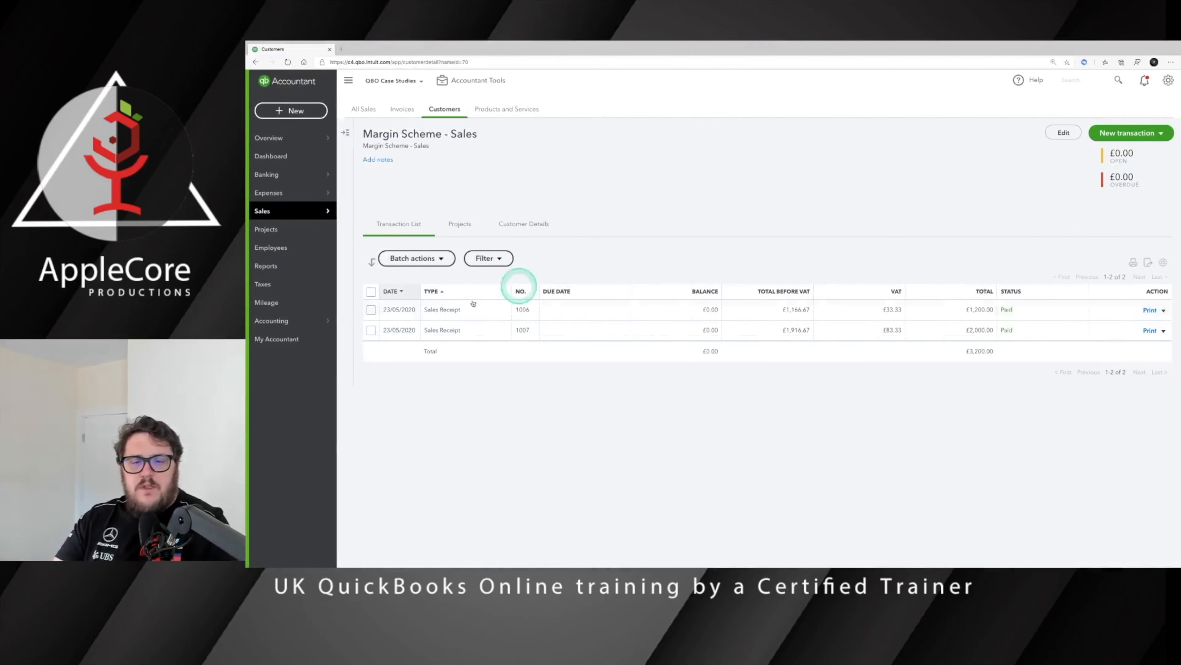
pyautogui.click(430, 329)
pyautogui.scroll(-3, 395, 419)
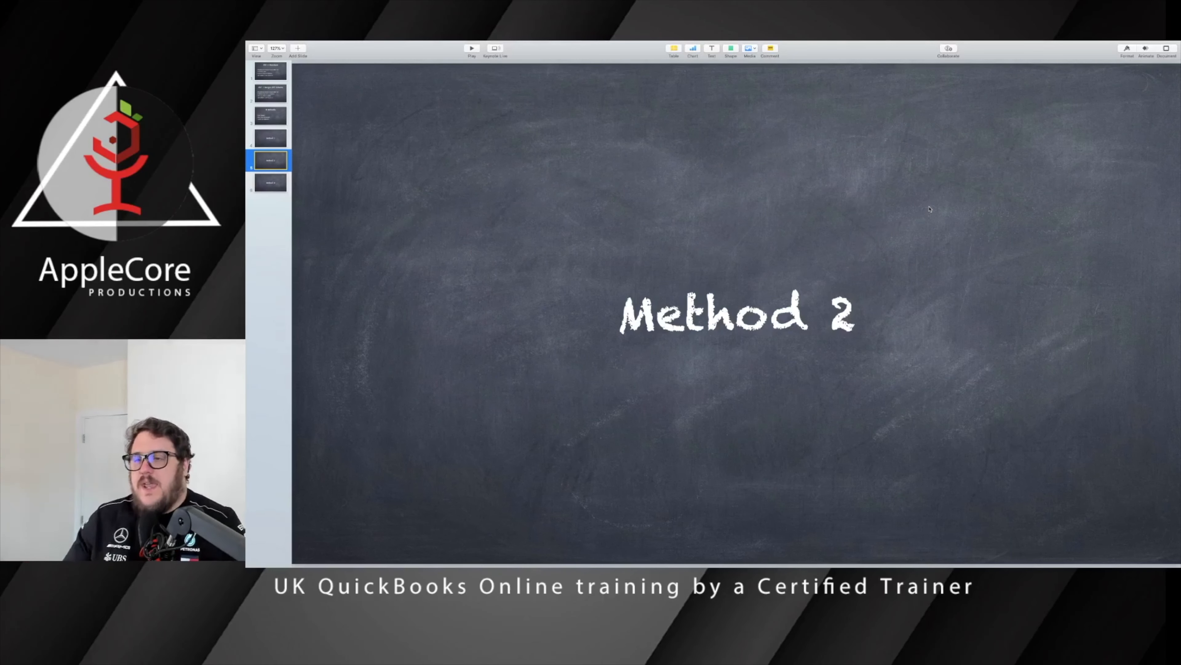
# Step: Move past the Method 2 slide and switch back to the QuickBooks Online dashboard window
pyautogui.click(936, 207)
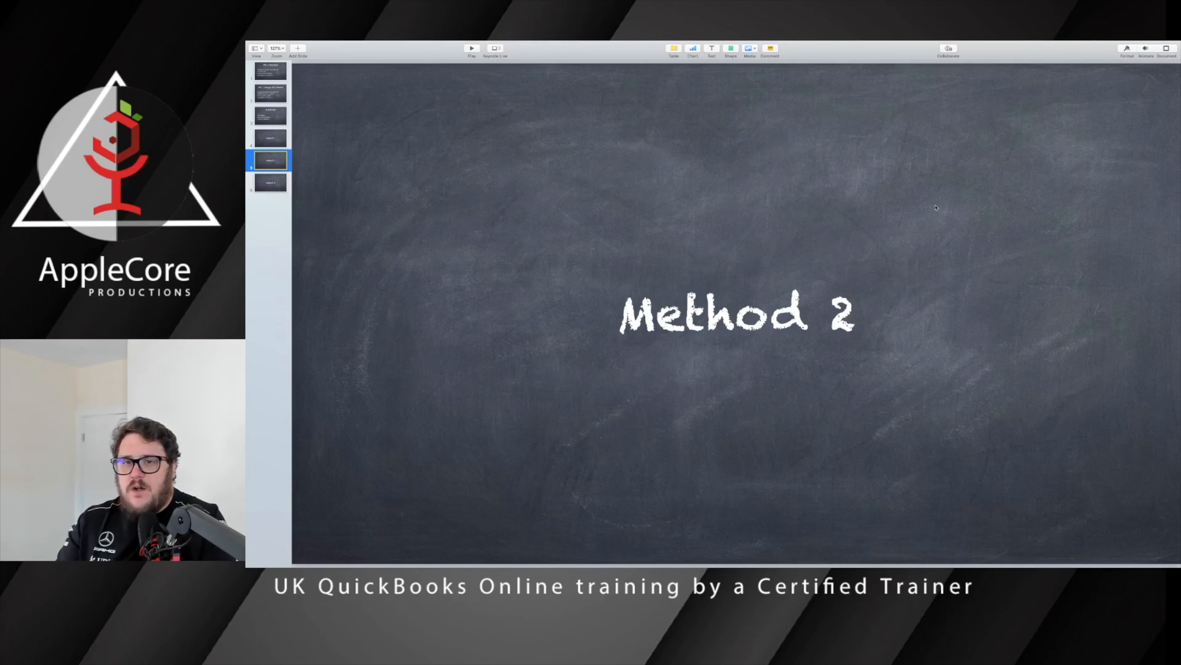
pyautogui.click(928, 200)
pyautogui.hotkey('ctrl', 'Right')
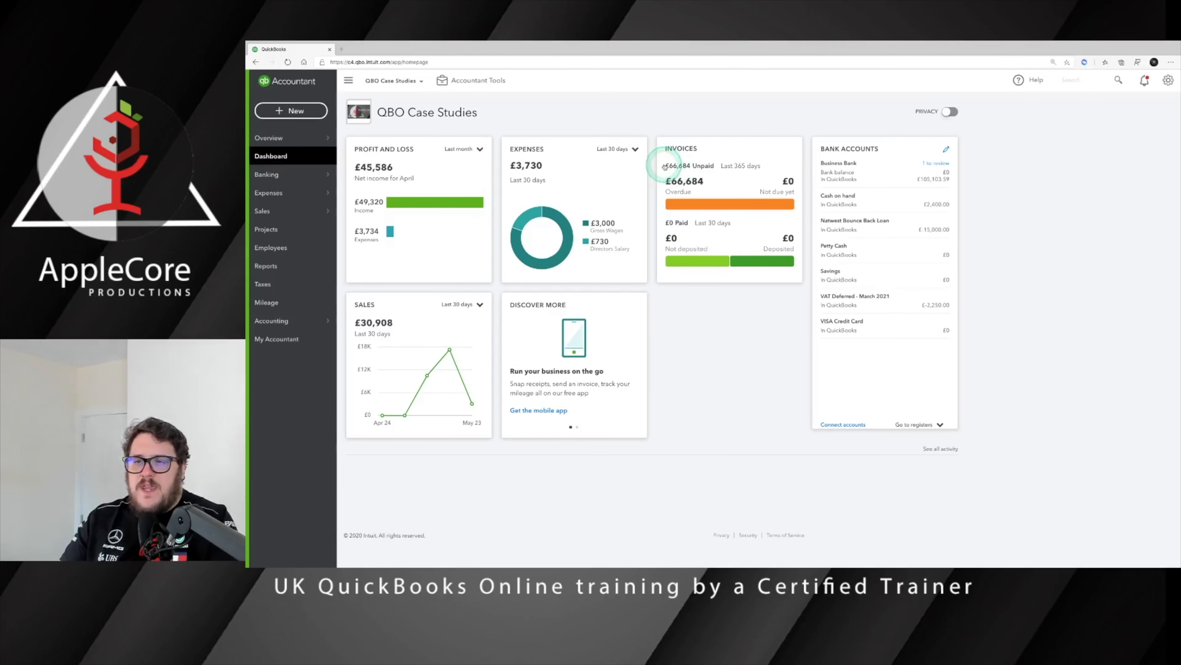
# Step: Enable Track stock quantity on hand in Sales > Products and services settings, confirm, and close settings
pyautogui.click(1168, 80)
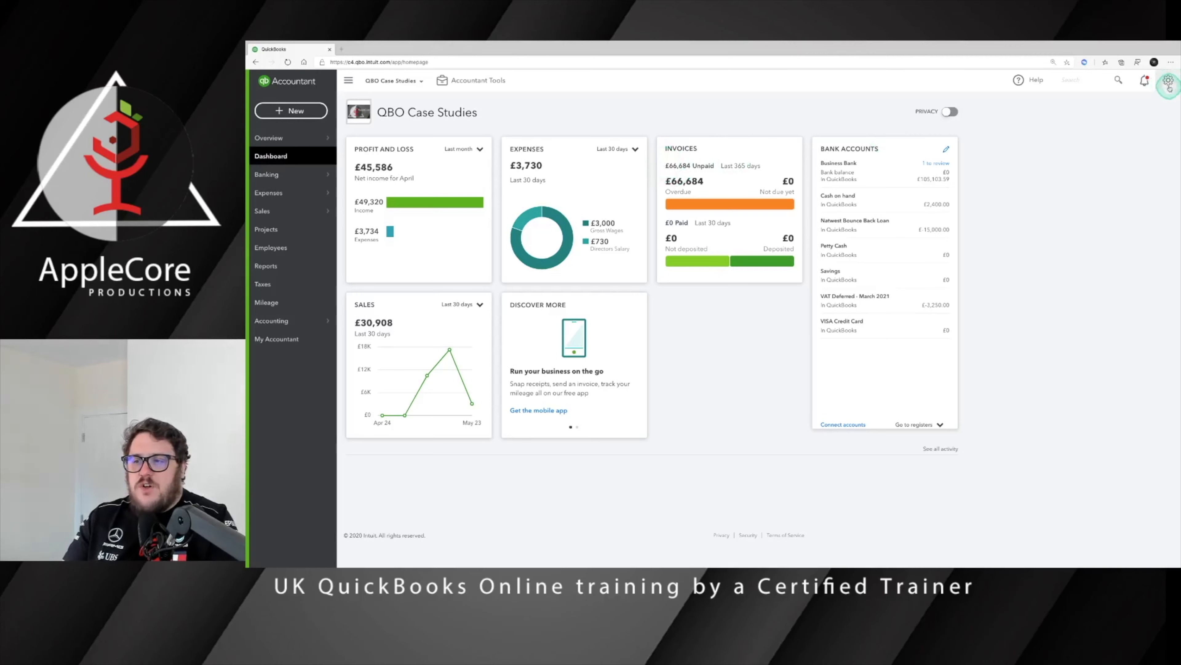
pyautogui.click(782, 148)
pyautogui.click(790, 131)
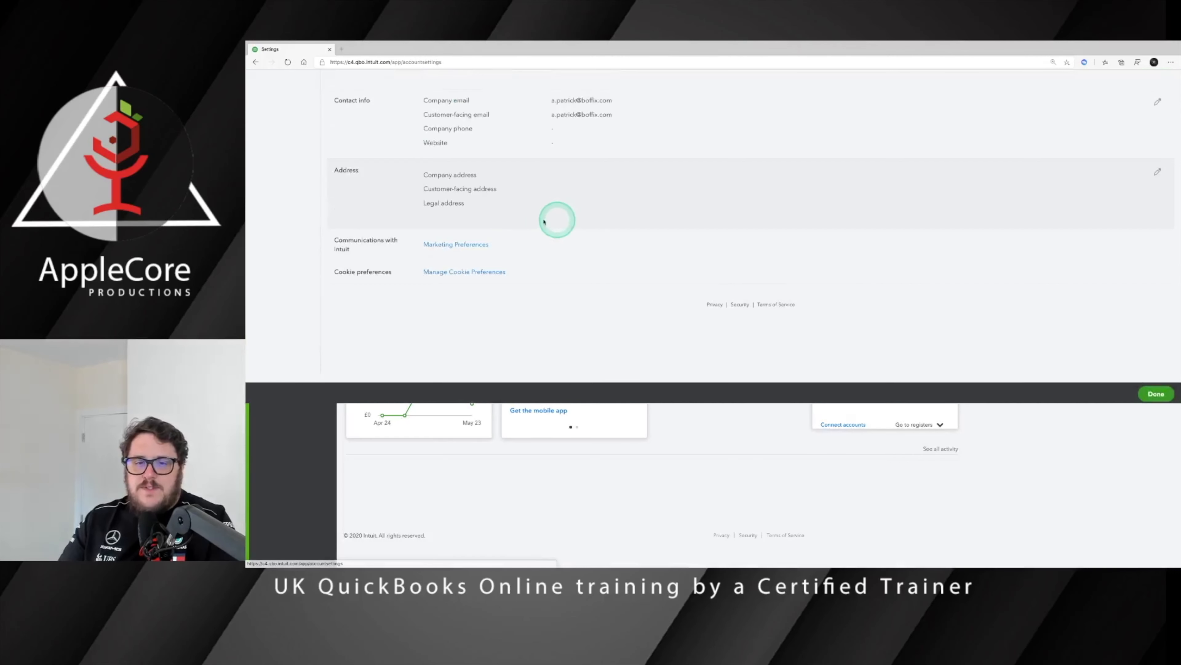
pyautogui.click(270, 152)
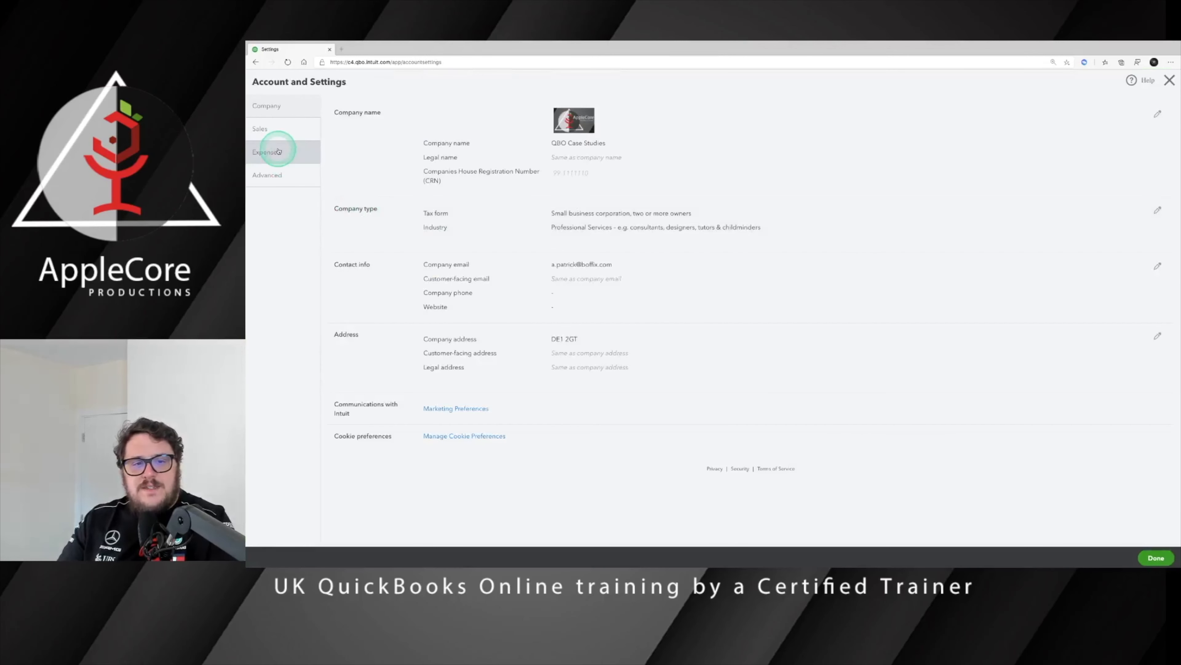
pyautogui.click(279, 131)
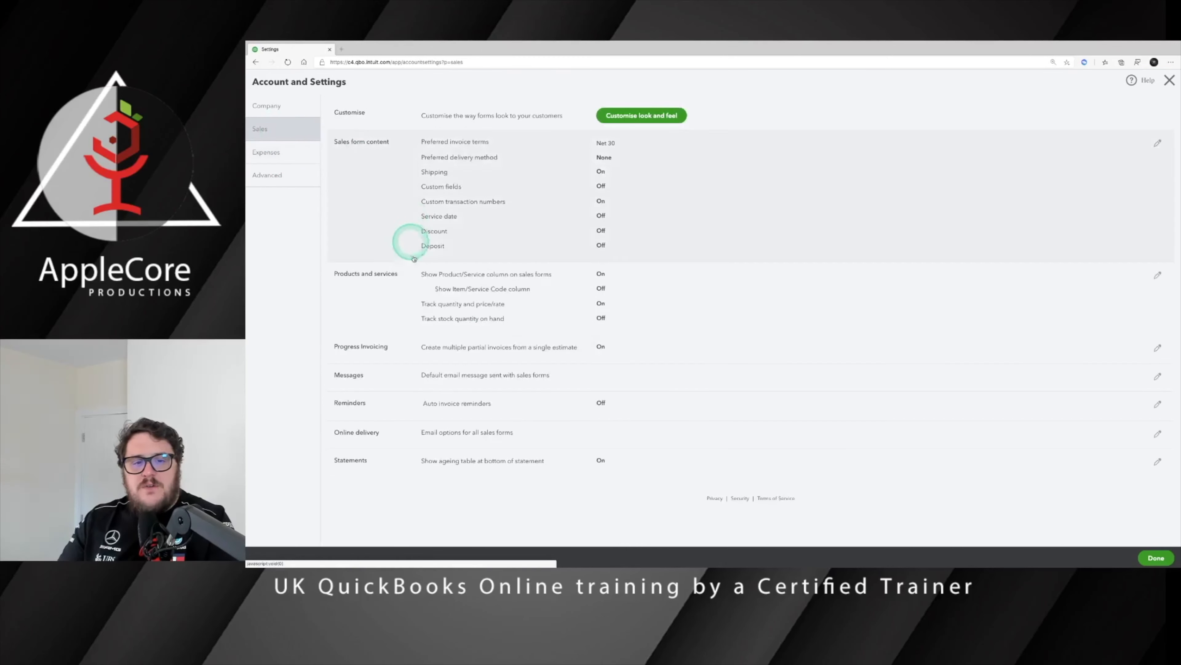
pyautogui.click(454, 308)
pyautogui.click(426, 318)
pyautogui.click(488, 340)
pyautogui.click(784, 348)
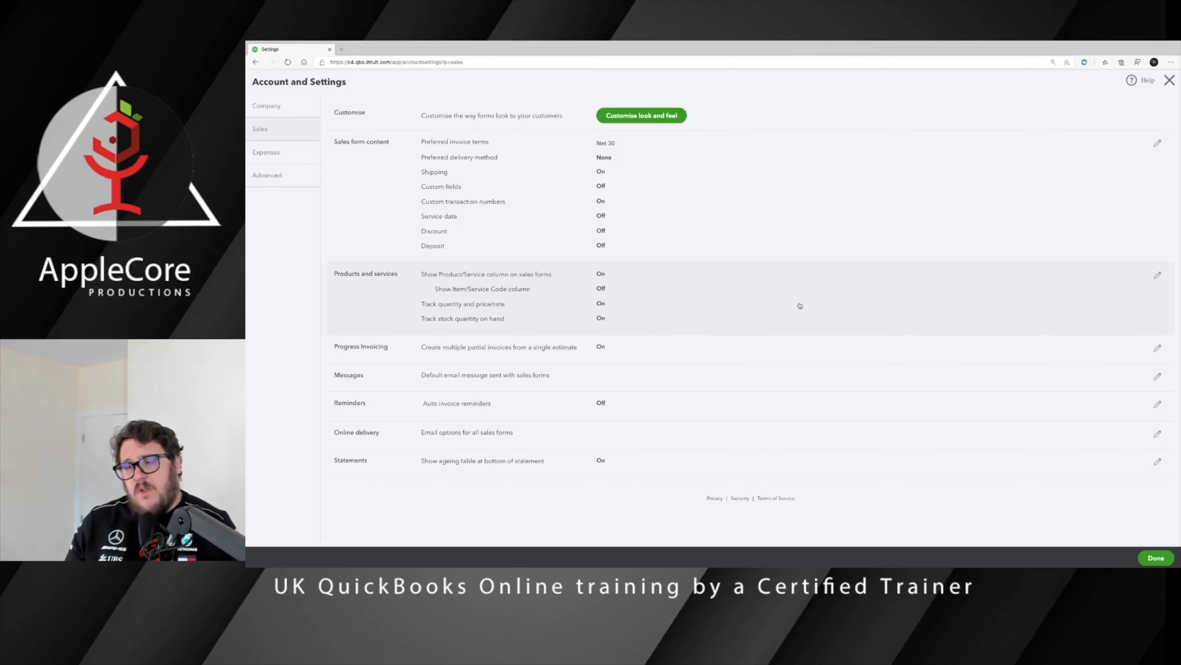
pyautogui.click(1169, 80)
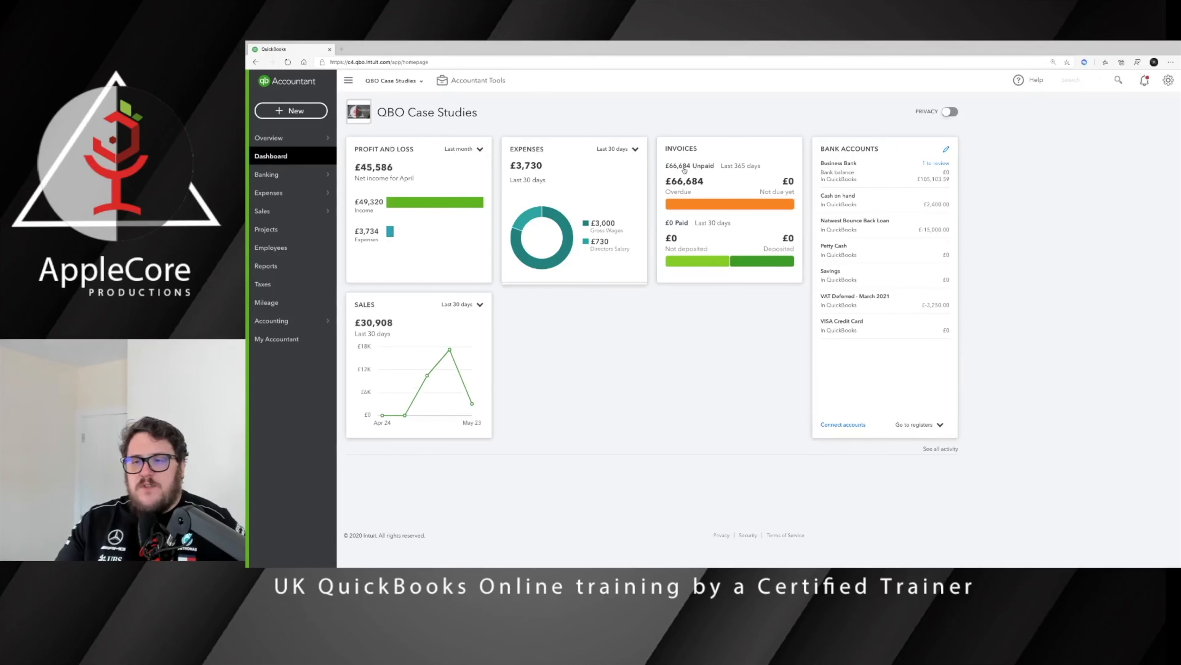
# Step: Start a new bill and choose its supplier
pyautogui.click(290, 144)
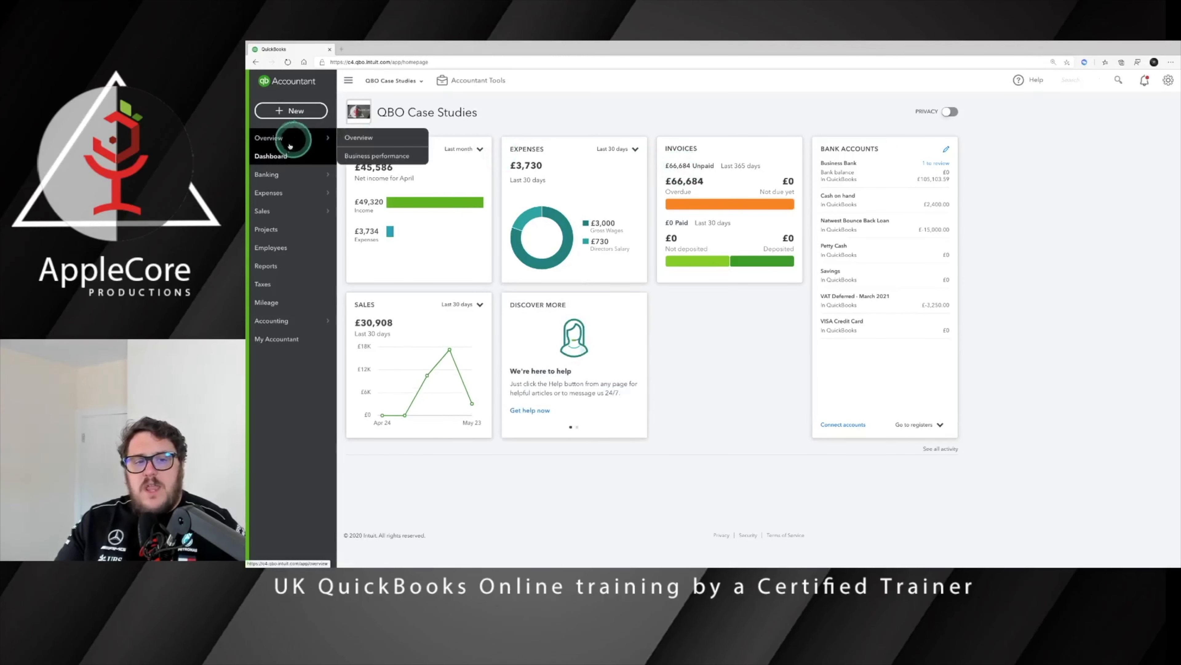
pyautogui.click(291, 110)
pyautogui.click(475, 198)
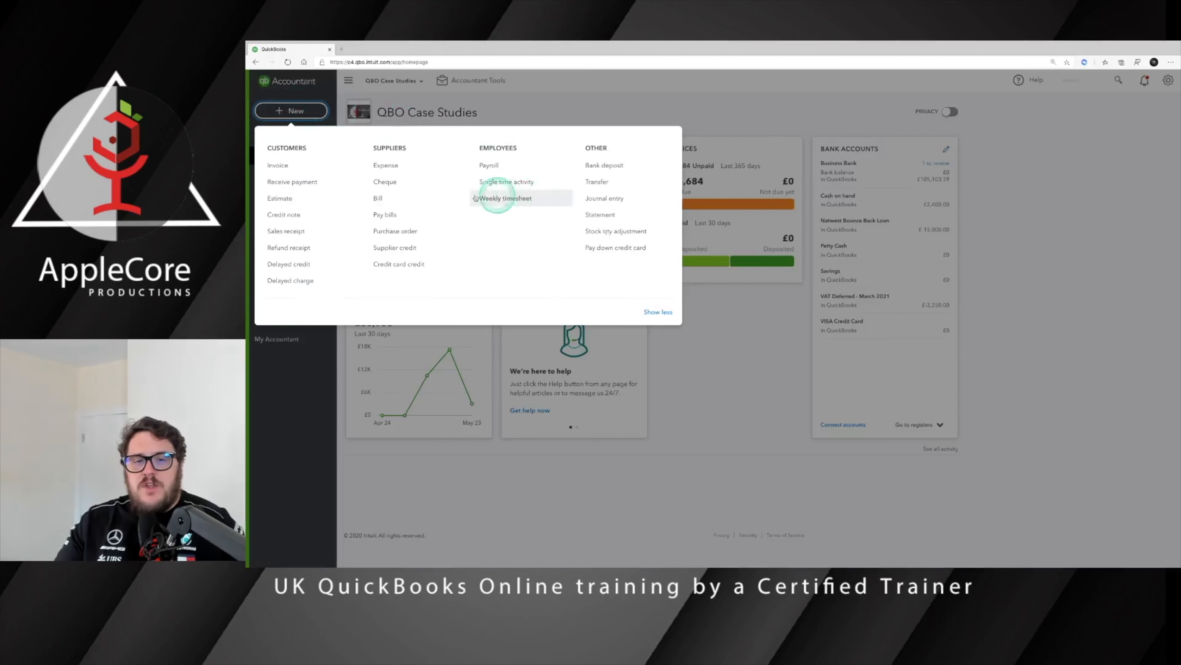
pyautogui.click(377, 197)
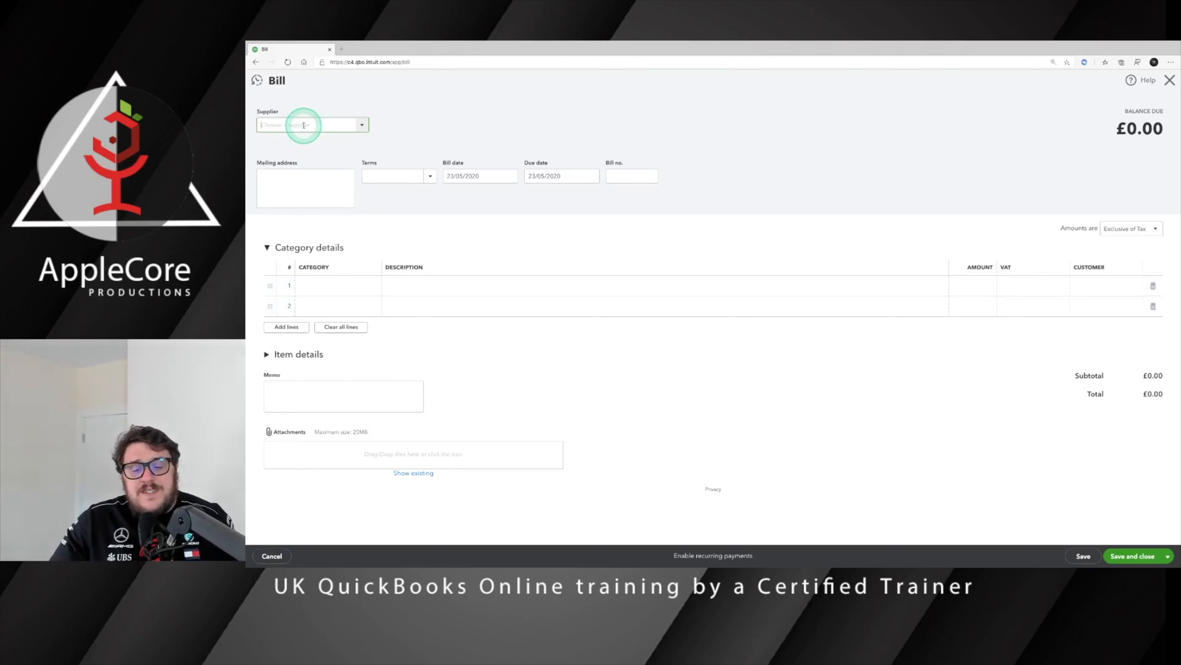
pyautogui.click(362, 125)
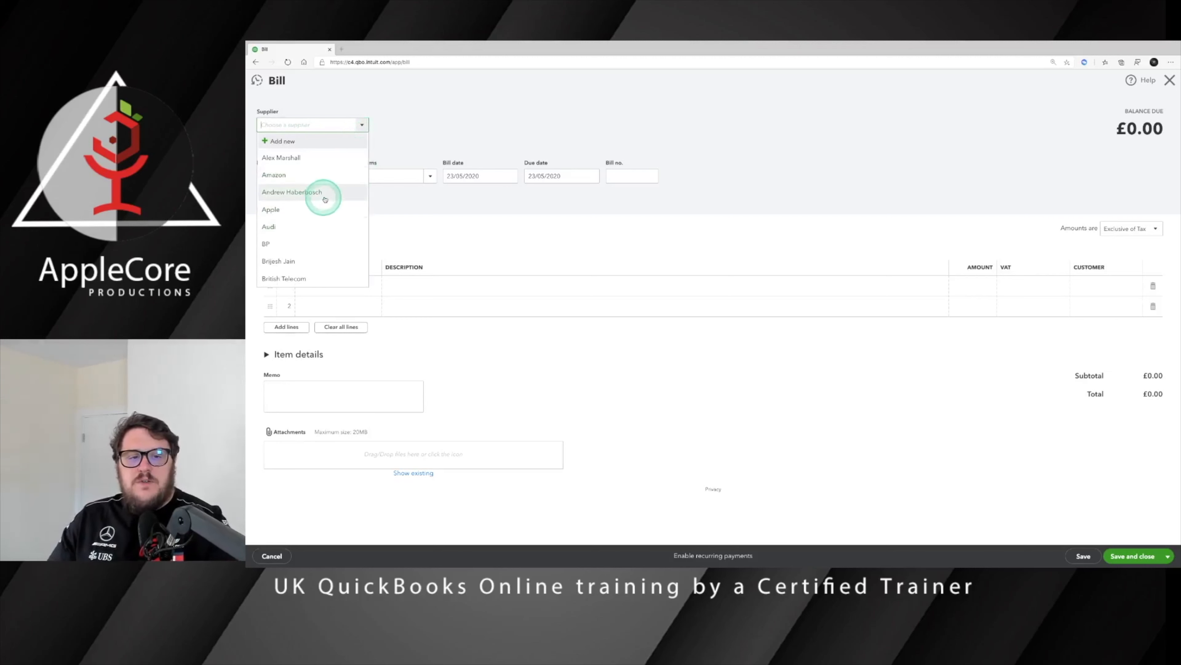
pyautogui.click(351, 192)
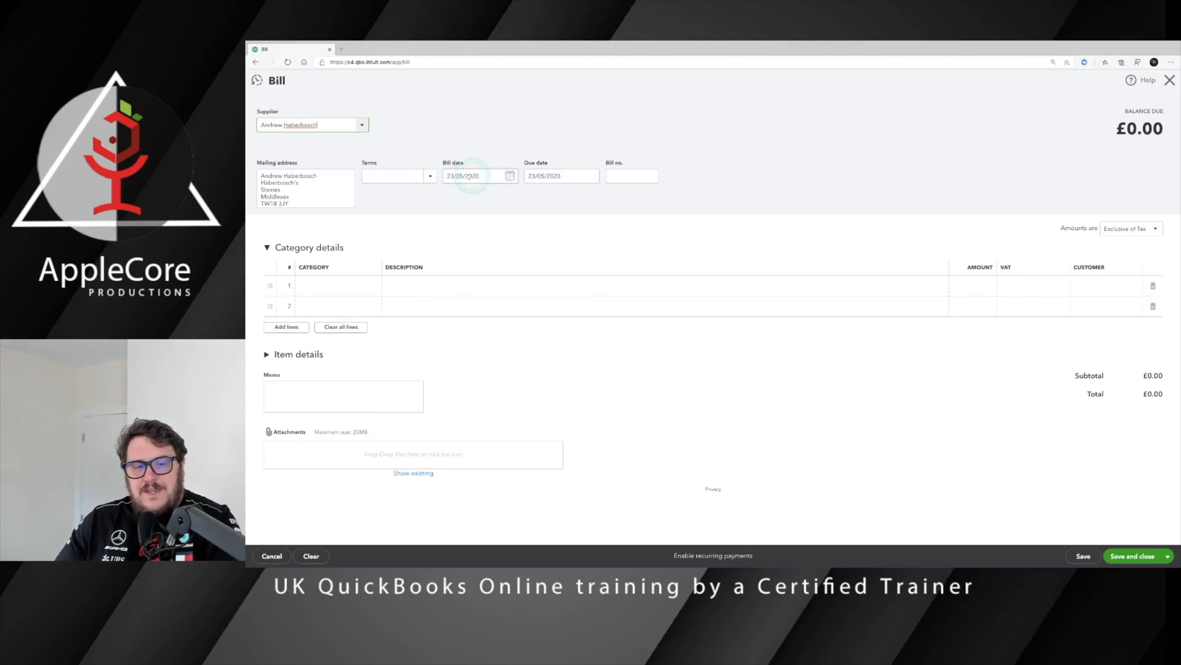
# Step: Enter 'AA11 ZZZ' as the product on item line 1 and add it as new
pyautogui.click(298, 354)
pyautogui.click(337, 397)
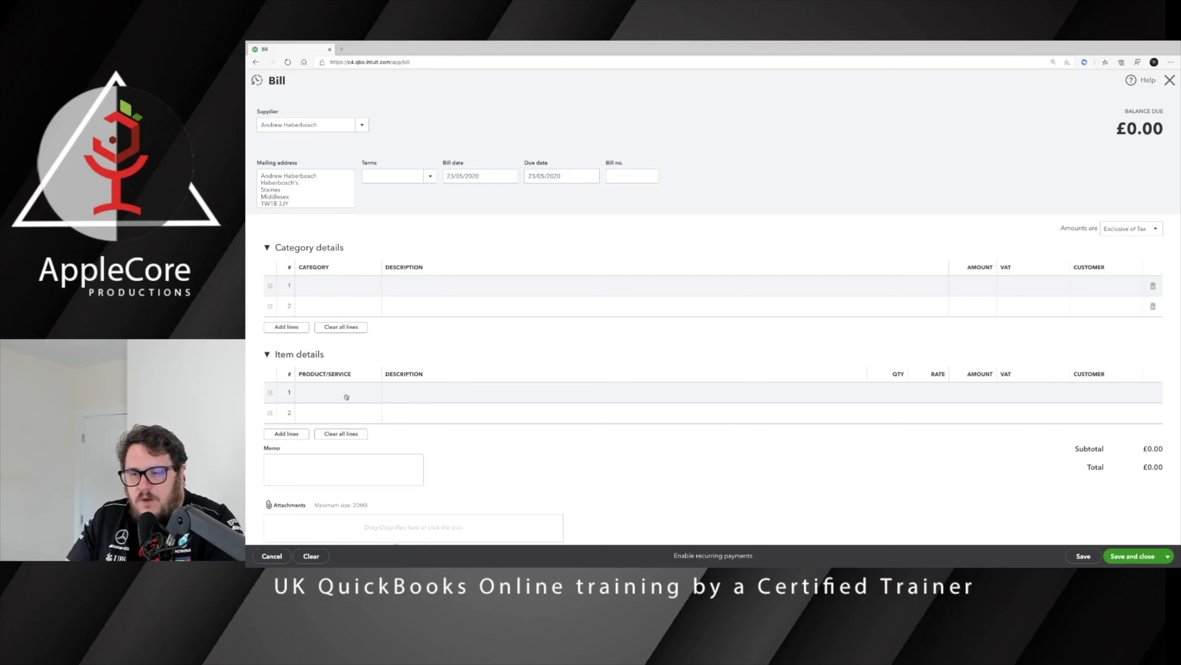
pyautogui.click(346, 397)
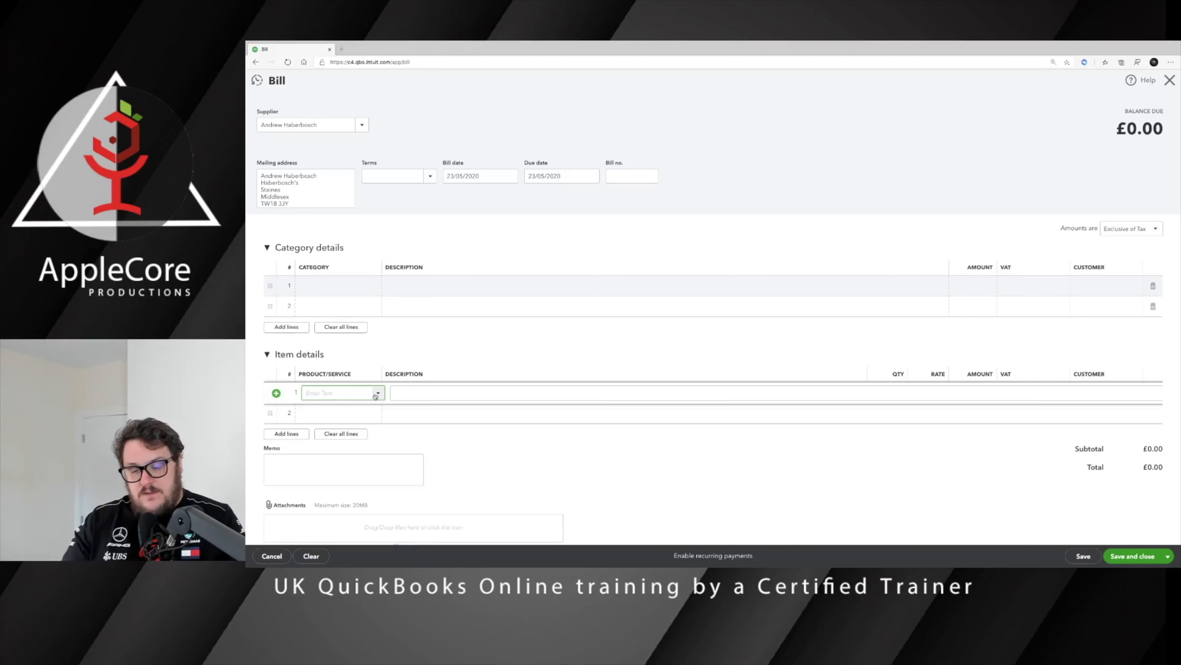
pyautogui.click(376, 395)
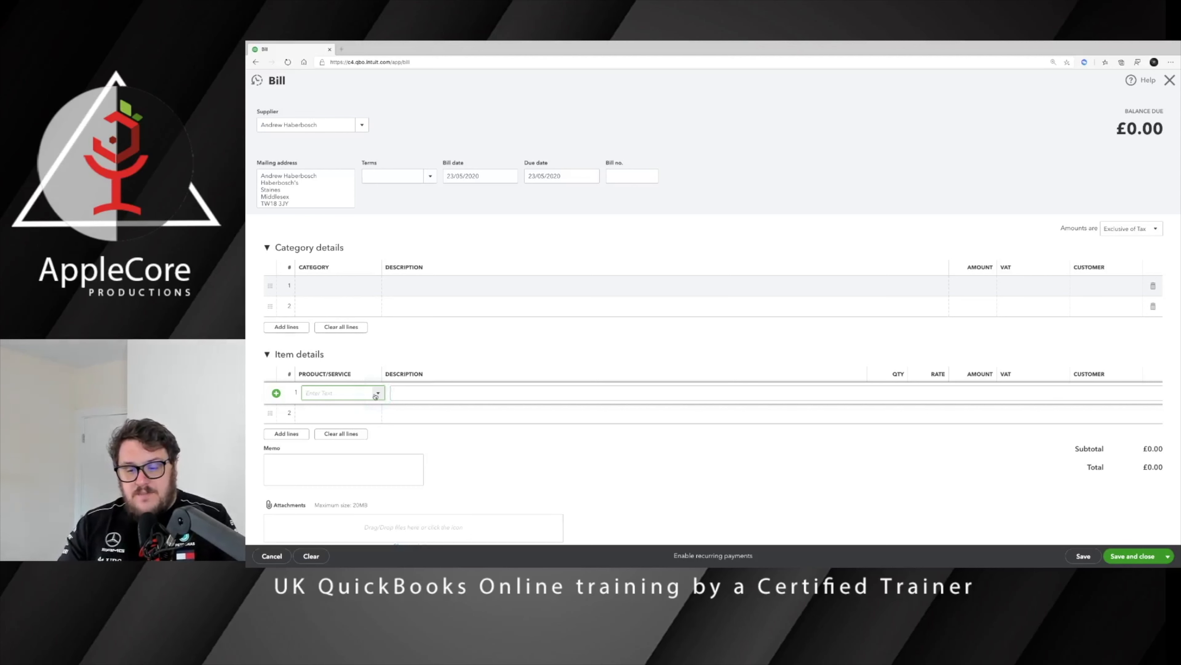
pyautogui.click(376, 395)
pyautogui.write('AA11')
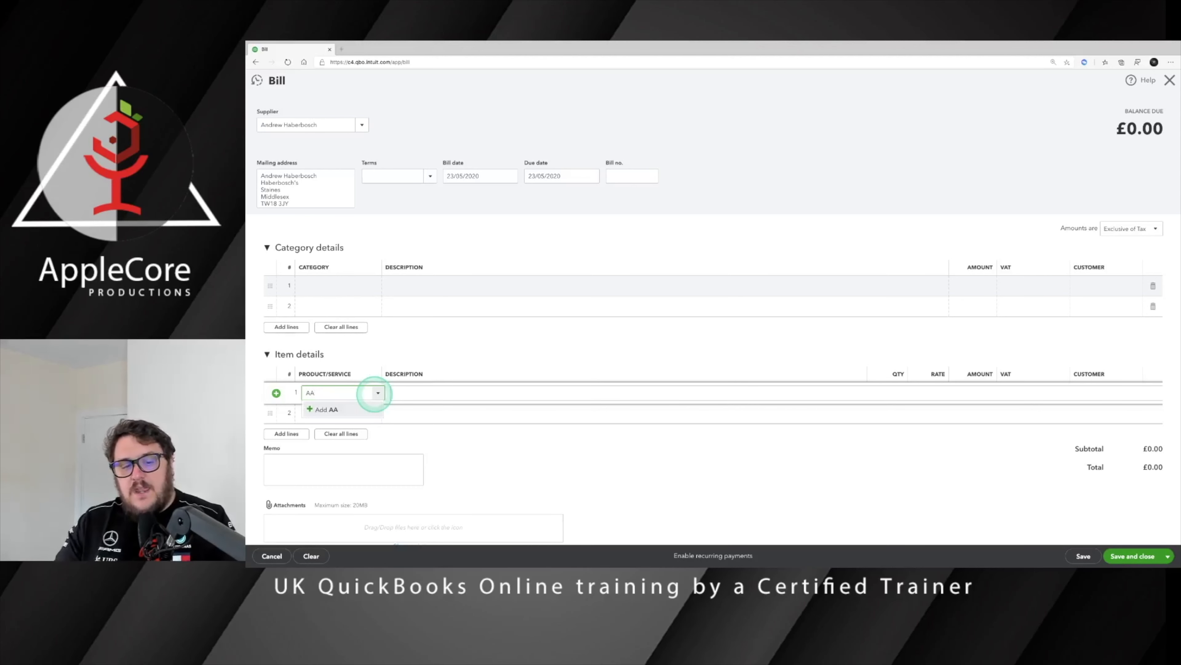
pyautogui.click(375, 395)
pyautogui.write('ZZZ')
pyautogui.click(317, 410)
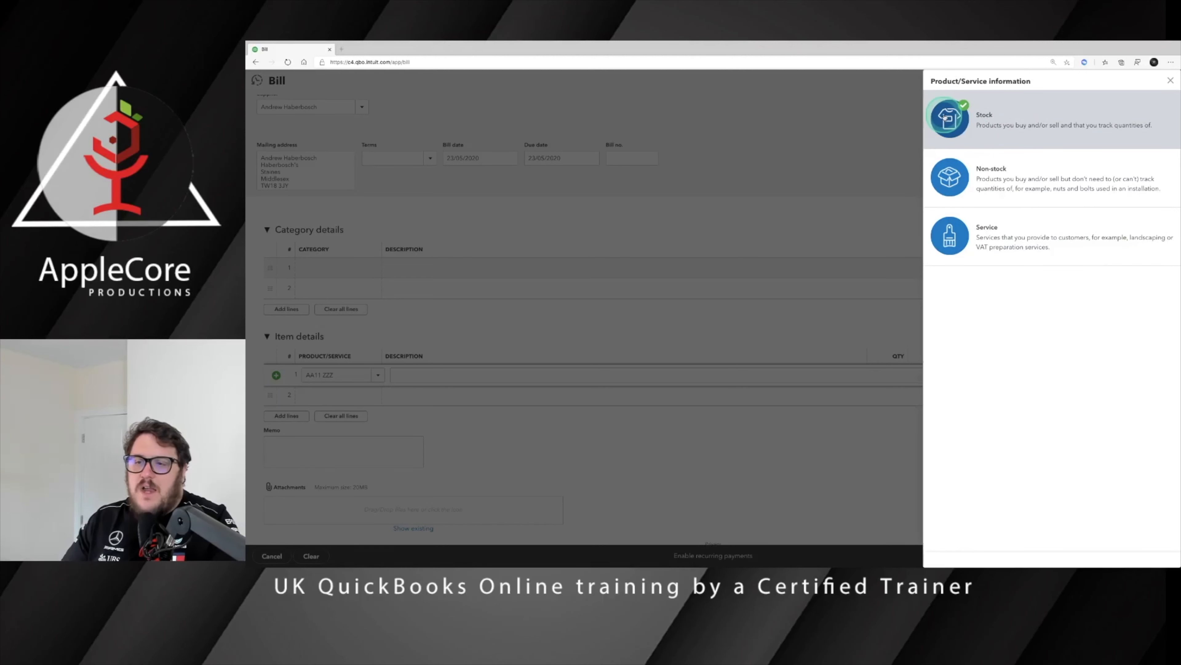
# Step: Make AA11 ZZZ a Stock item with initial quantity 0 as of 23/05/2020
pyautogui.click(960, 121)
pyautogui.click(1111, 252)
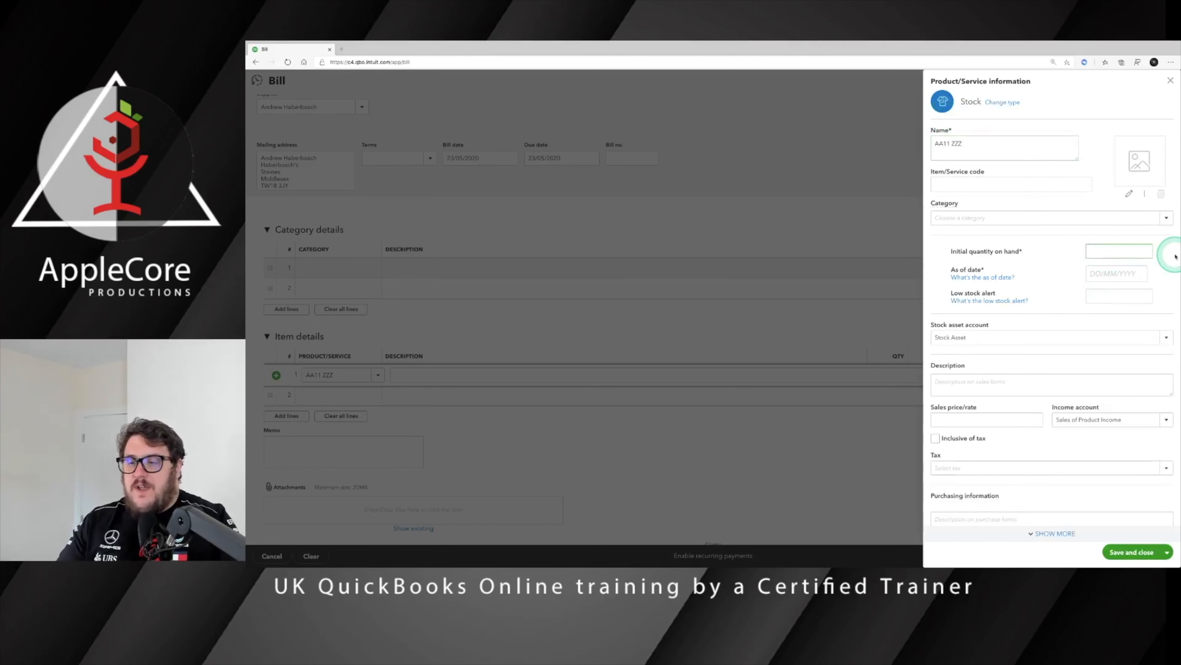
pyautogui.write('0')
pyautogui.press('Tab')
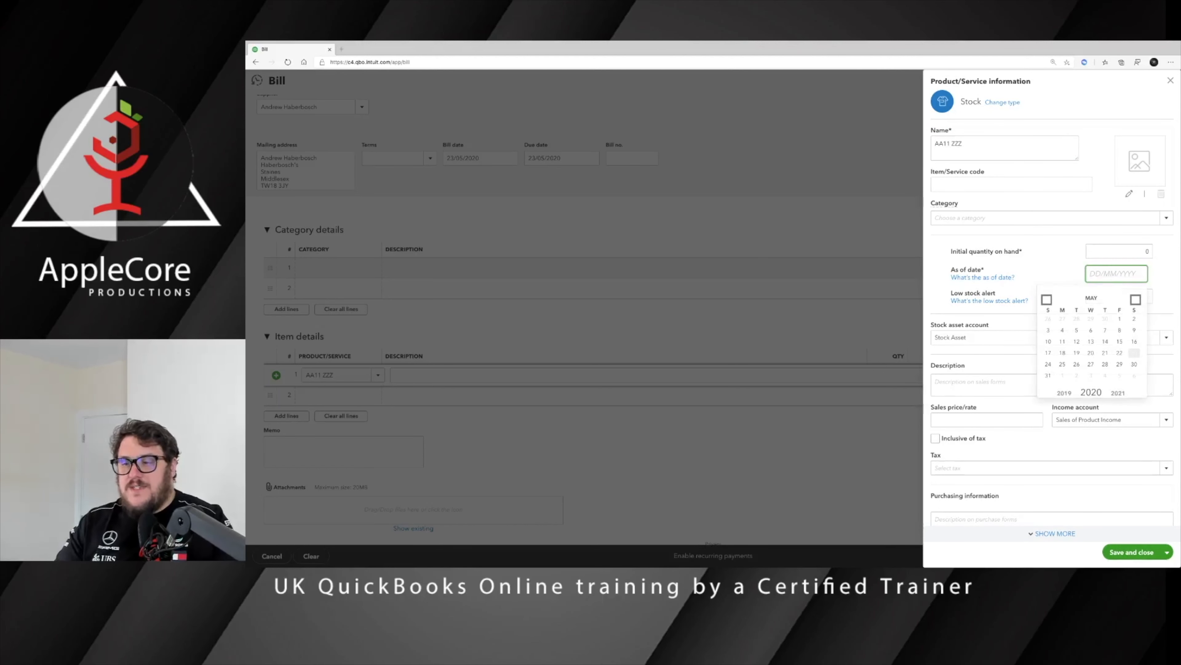
pyautogui.press('t')
pyautogui.scroll(-2, 1042, 329)
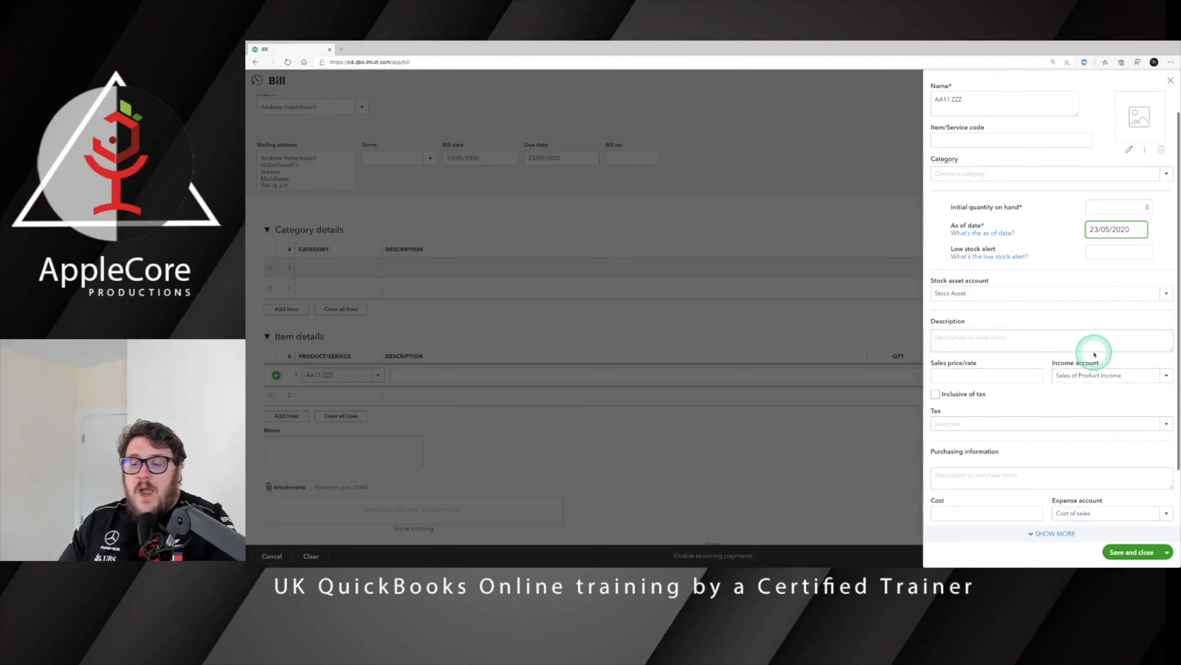
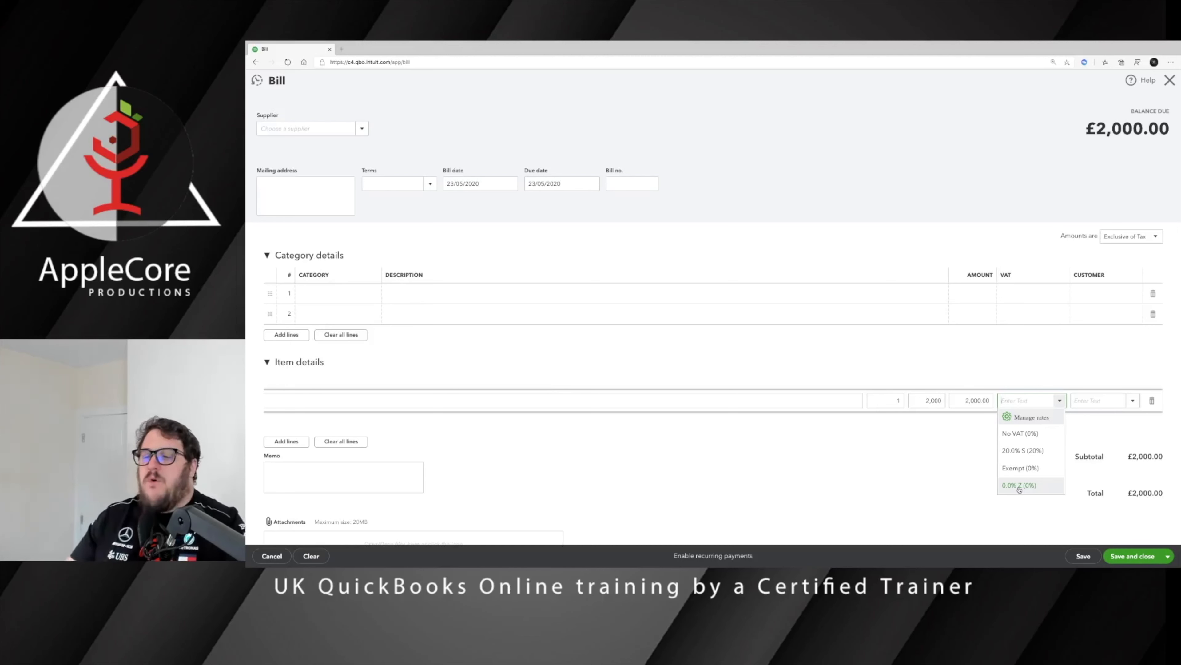
# Step: Set the AA11 ZZZ line's VAT to 0.0% Z and save and close the £2,000.00 bill
pyautogui.click(1025, 485)
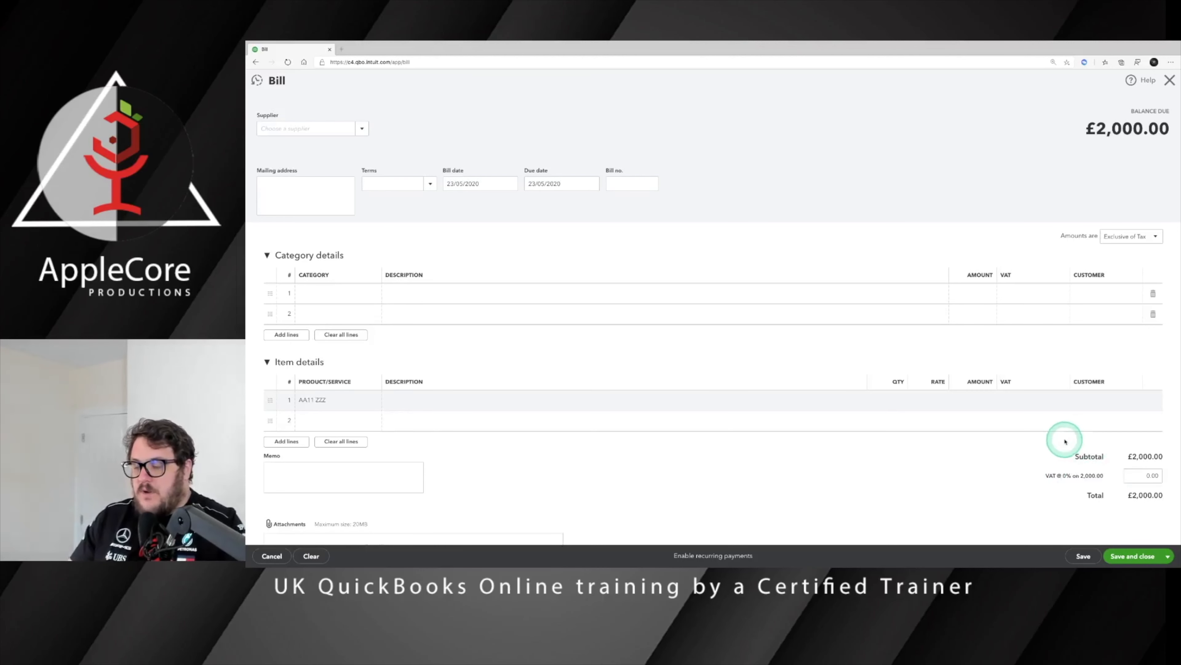
pyautogui.scroll(-1, 1068, 442)
pyautogui.click(1139, 548)
pyautogui.click(1144, 557)
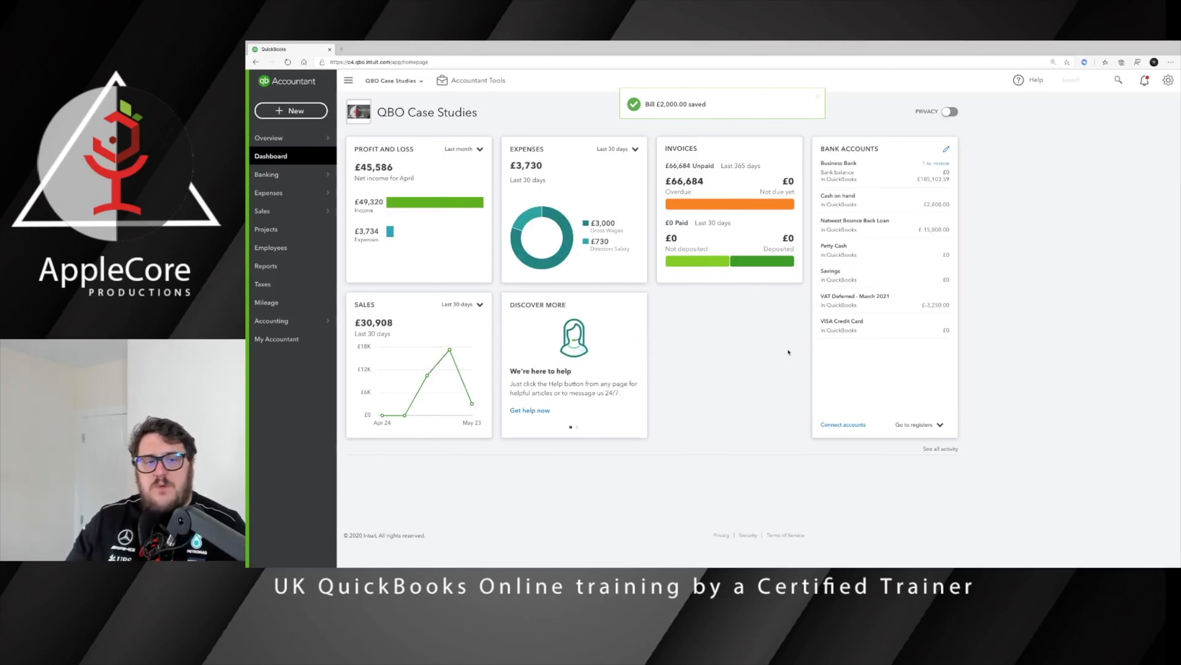
pyautogui.click(1118, 113)
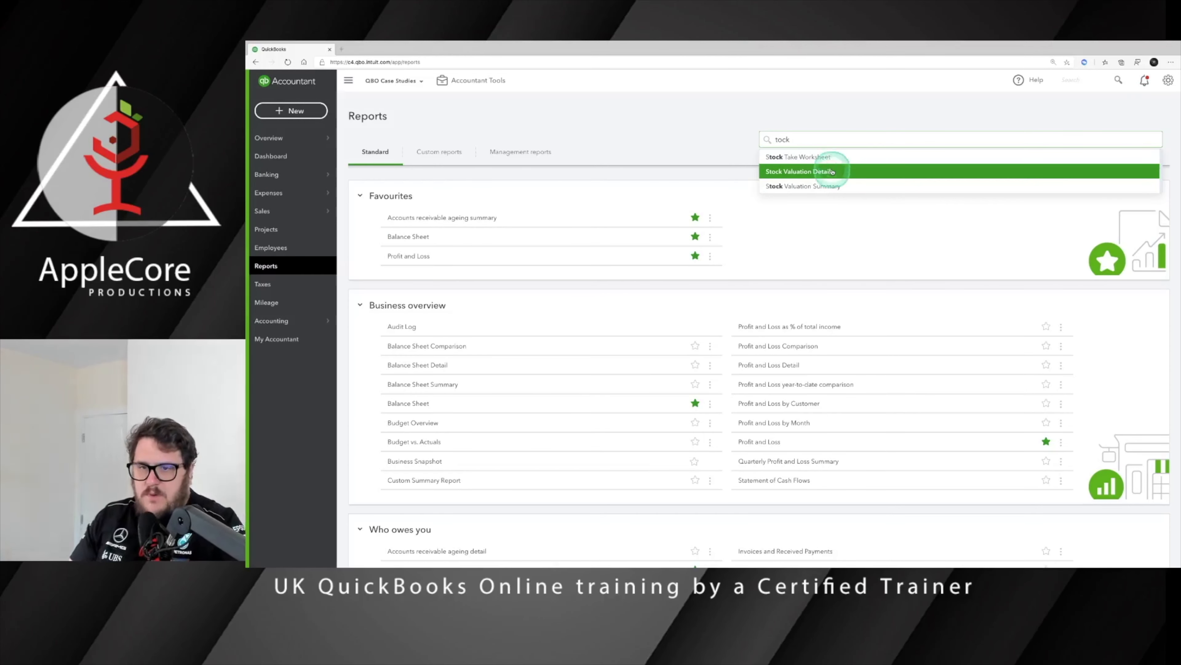
pyautogui.click(832, 172)
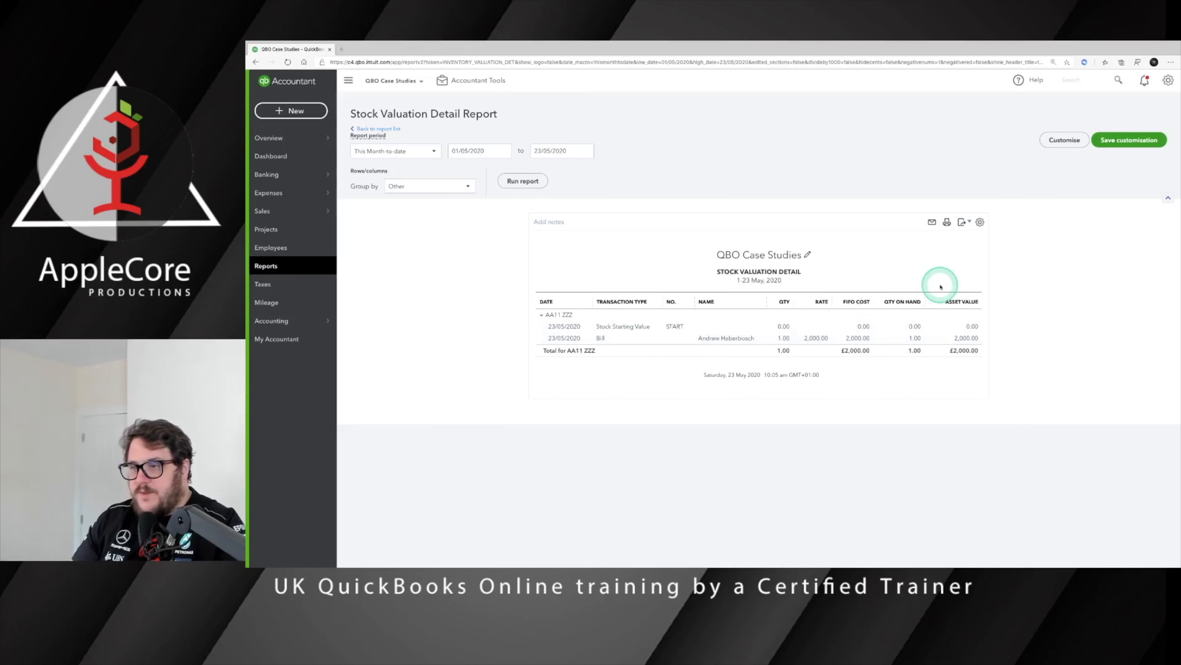
pyautogui.click(279, 156)
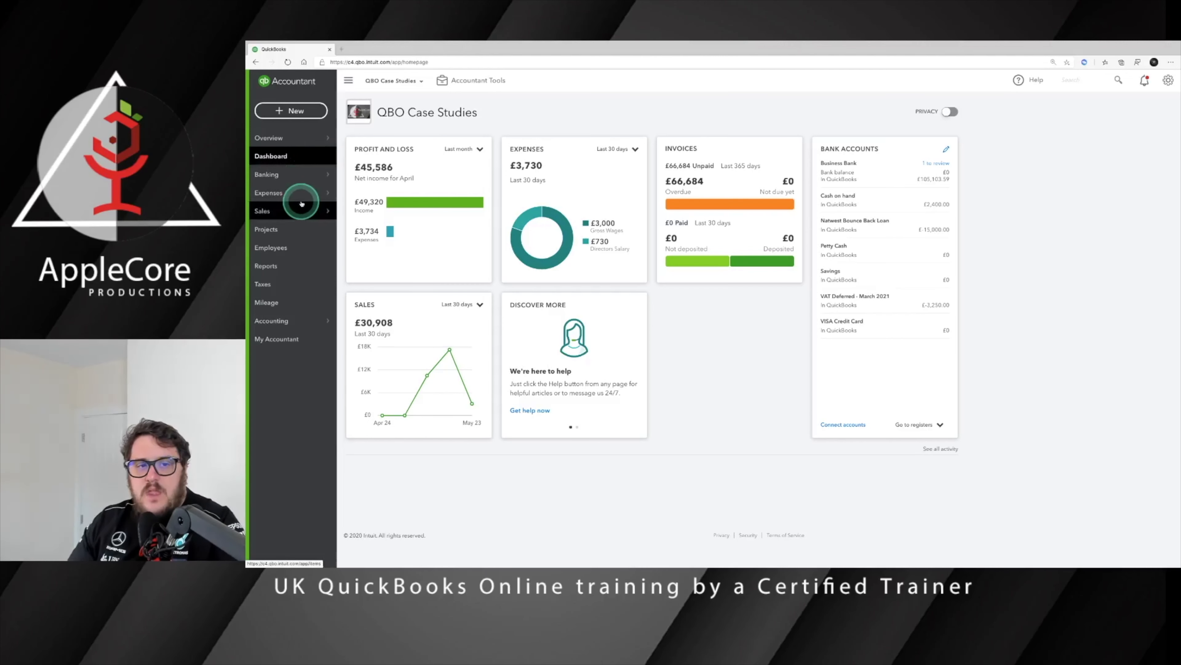
pyautogui.moveTo(305, 206)
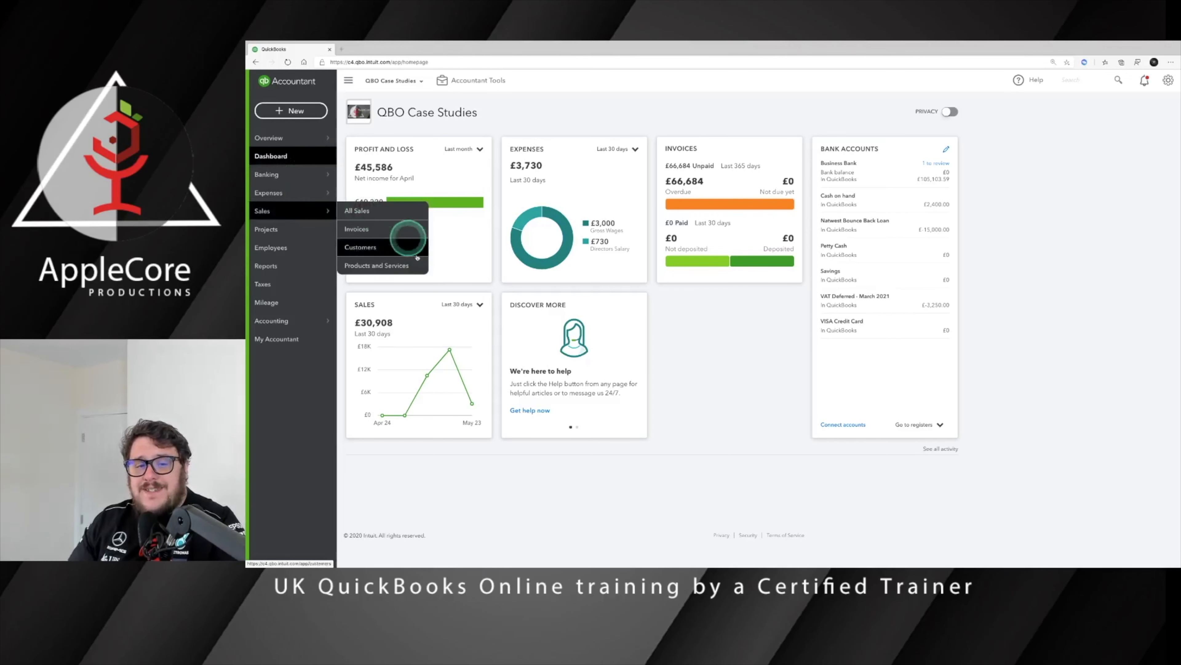
# Step: Start a new bundle from Products and Services with AA11 ZZZ as its first component
pyautogui.click(427, 266)
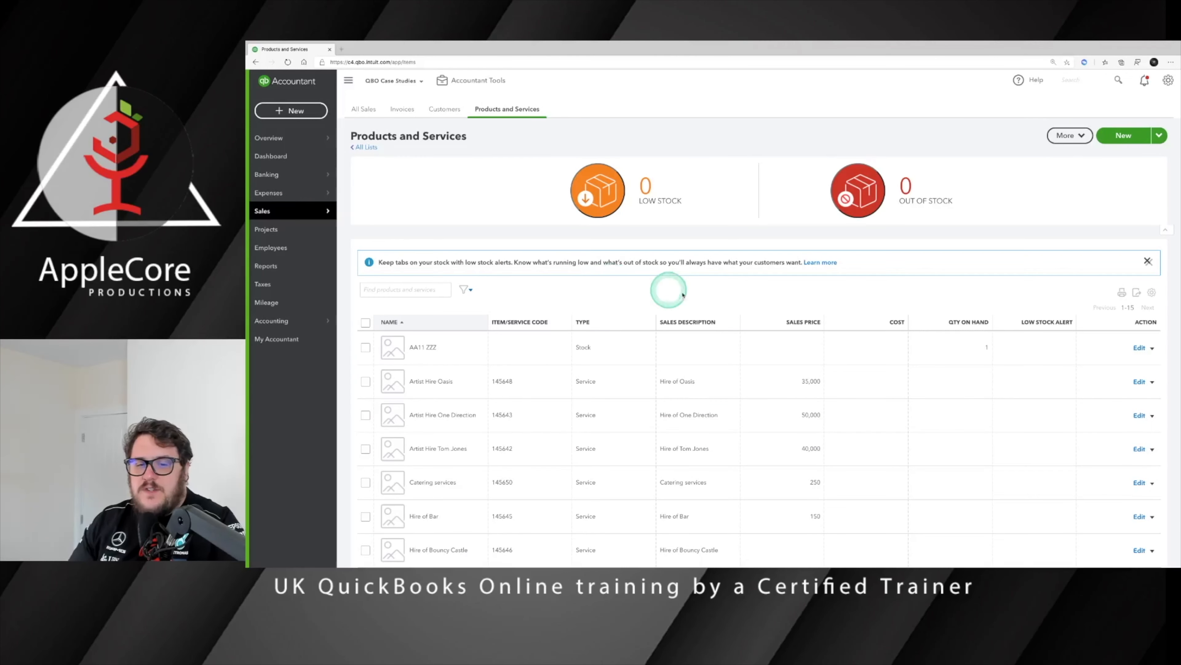
pyautogui.scroll(-1, 595, 283)
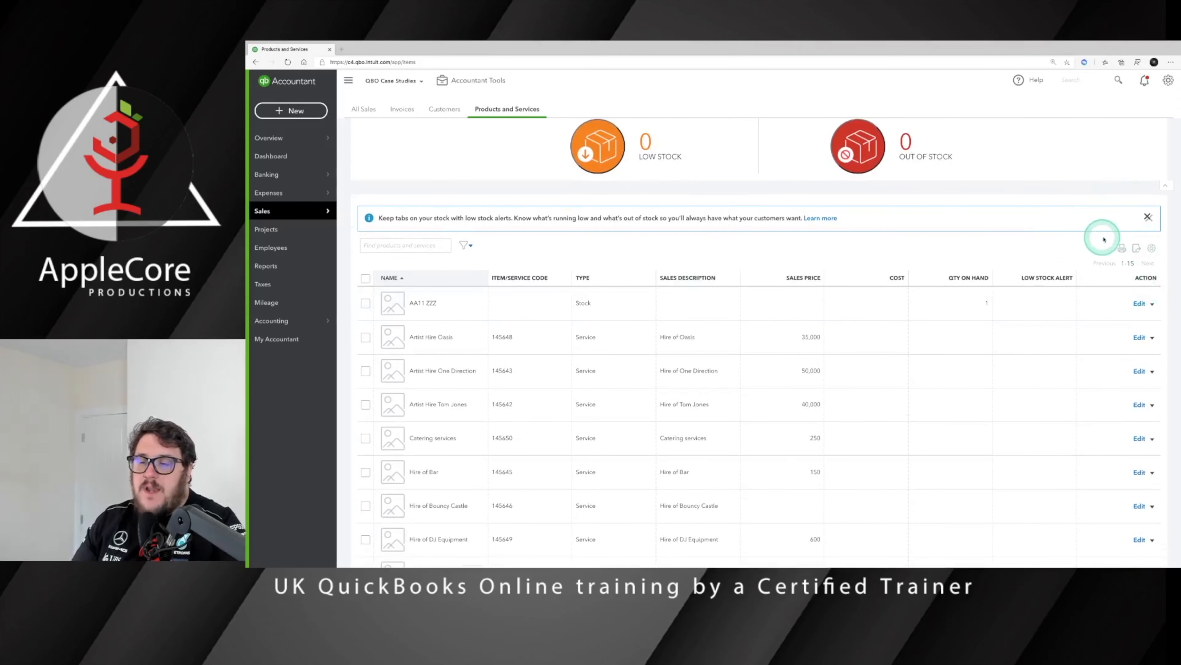
pyautogui.scroll(1, 1105, 228)
pyautogui.click(964, 156)
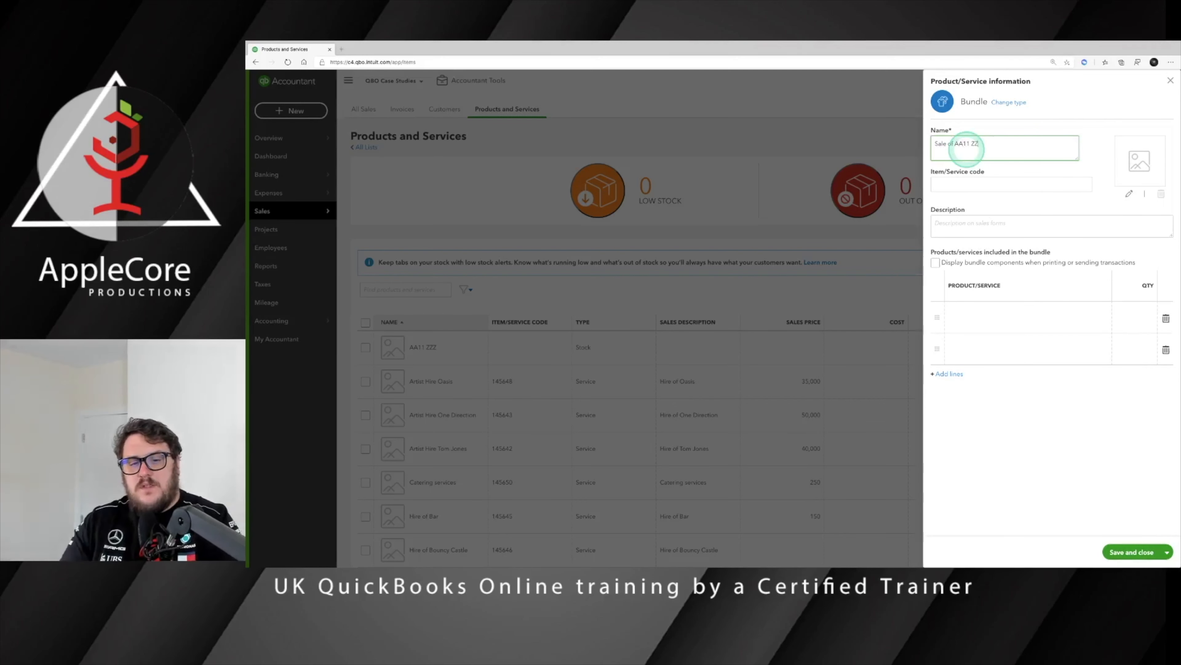
pyautogui.click(1077, 309)
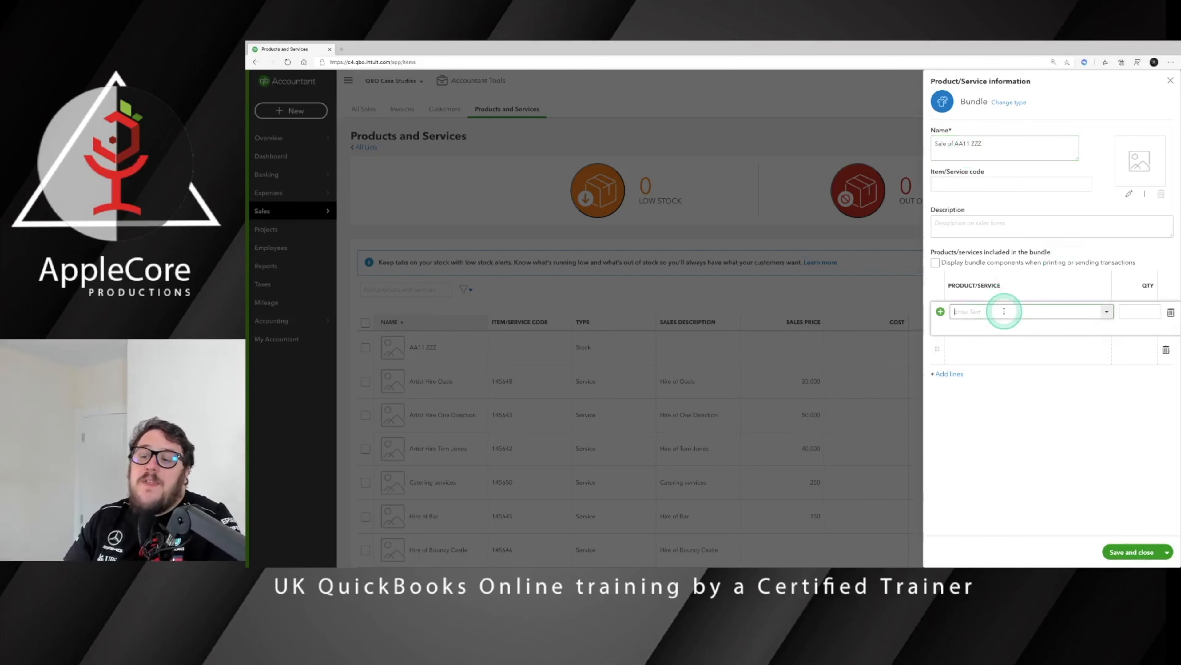
pyautogui.click(1108, 311)
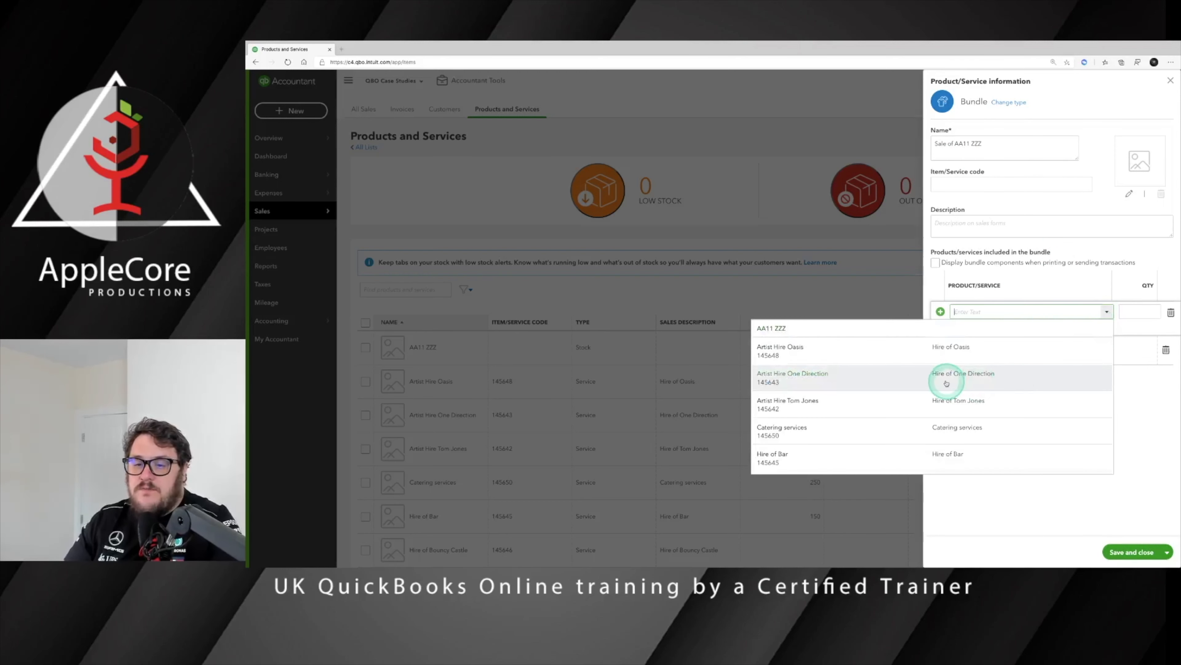
pyautogui.click(896, 329)
# Step: Add Profit made on sale as the second component and save the Sale of AA11 ZZZ bundle
pyautogui.click(1087, 350)
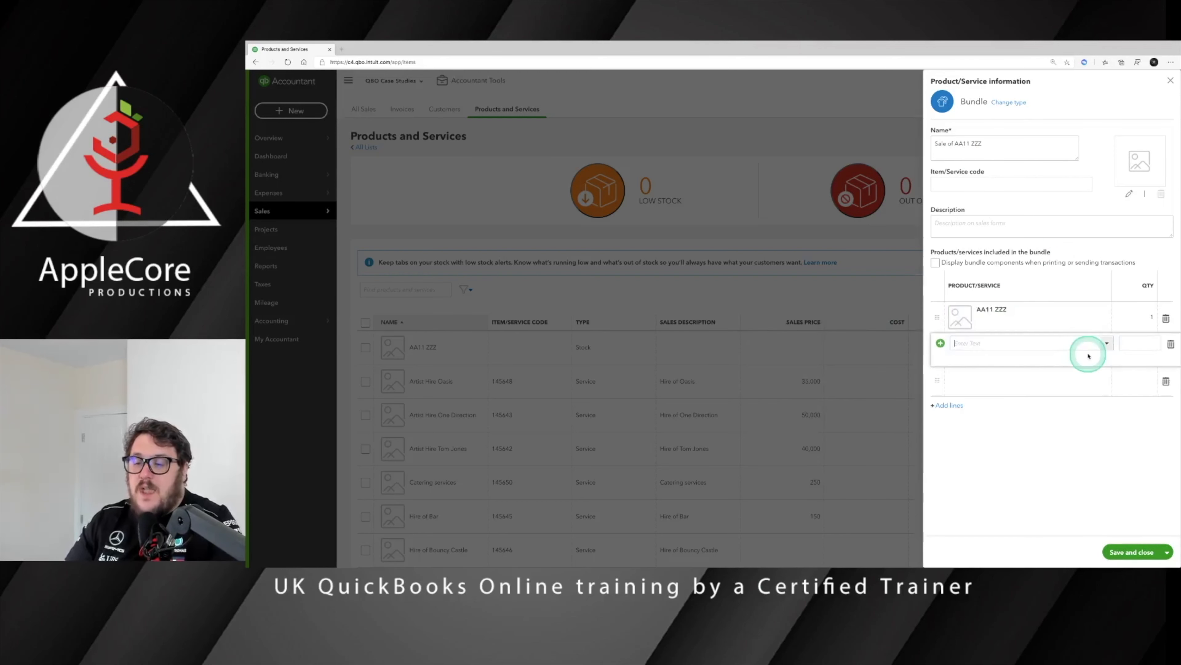
pyautogui.click(1106, 345)
pyautogui.scroll(-3, 938, 410)
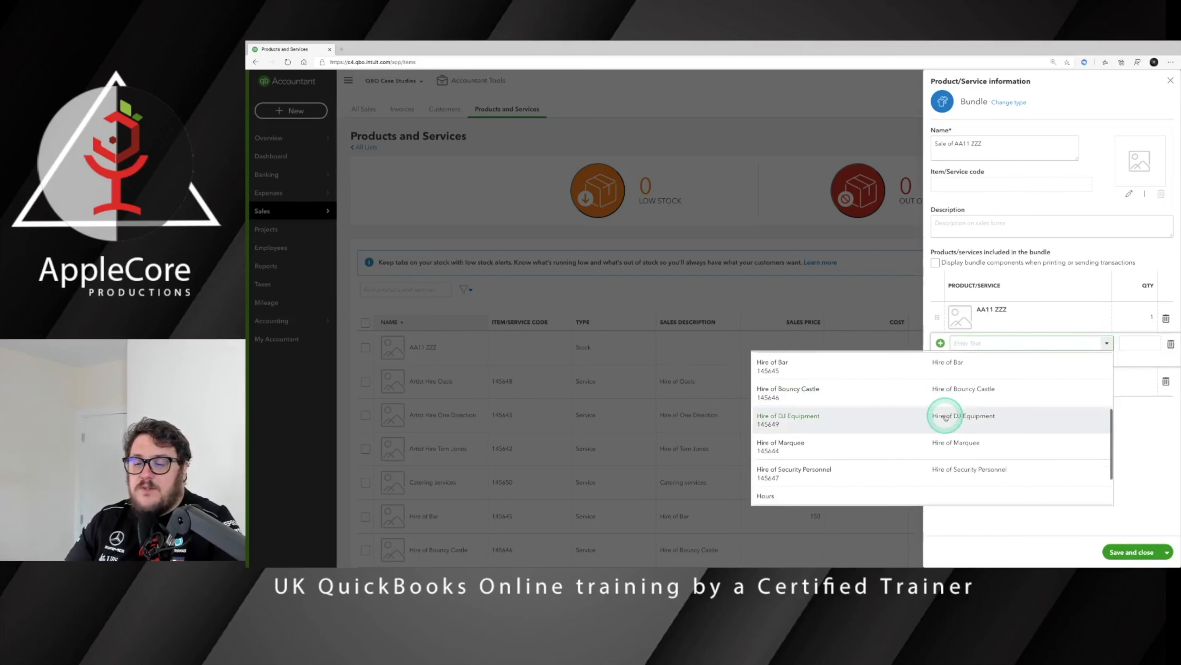
pyautogui.scroll(-2, 940, 423)
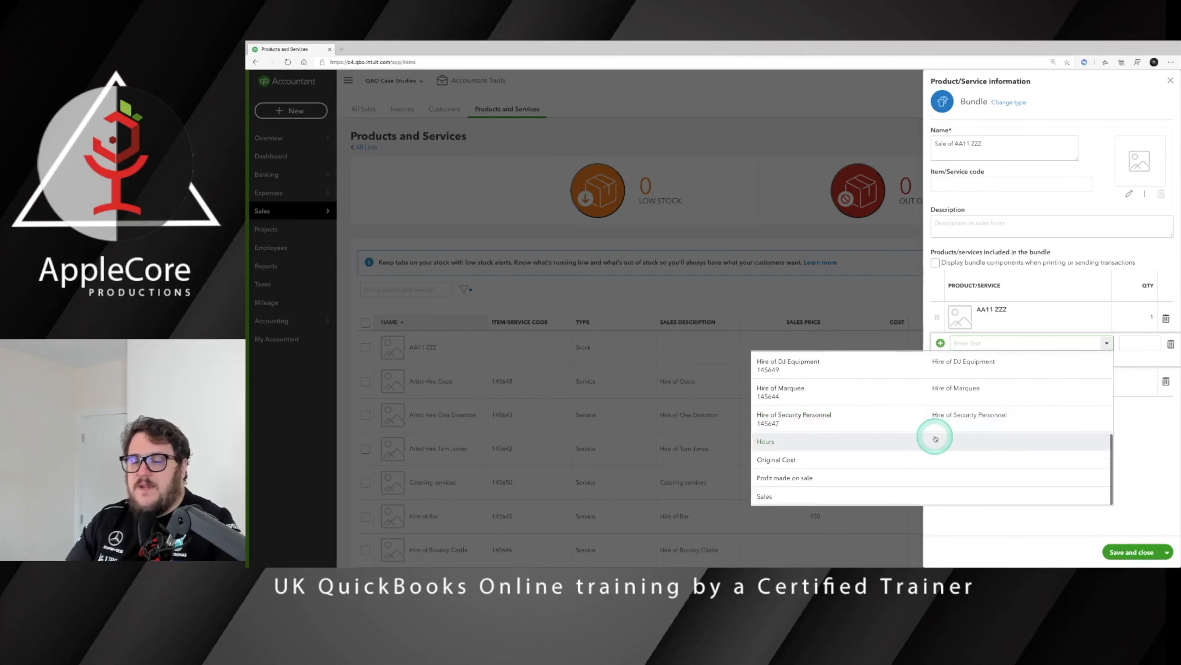
pyautogui.click(958, 478)
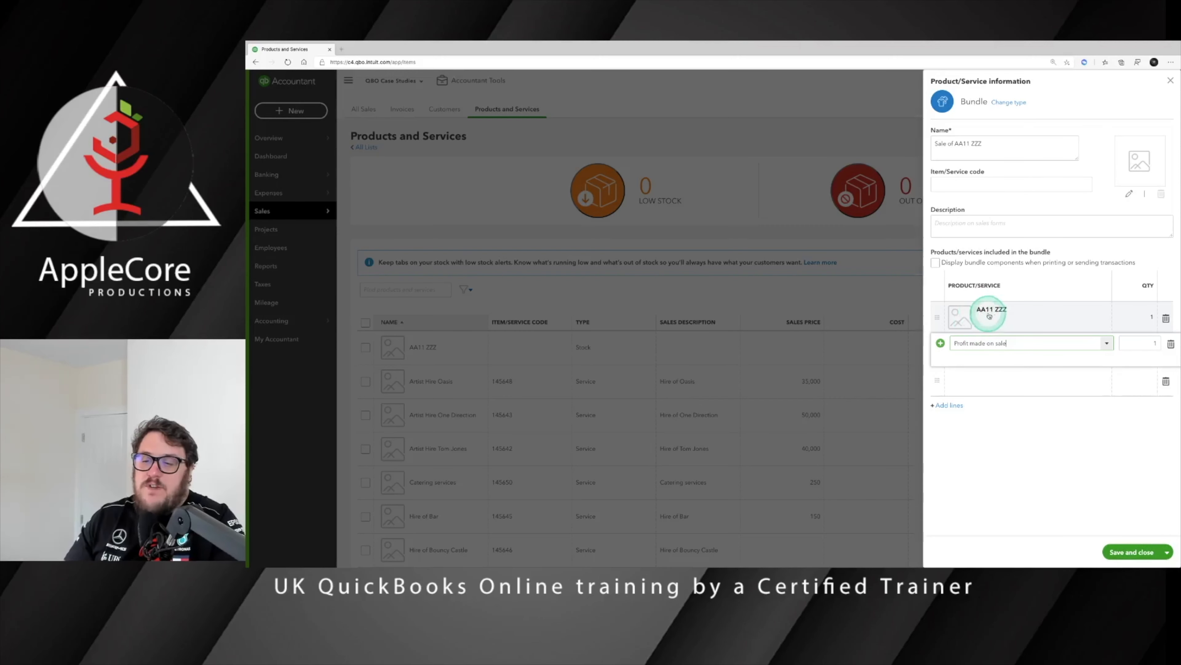
pyautogui.click(1121, 551)
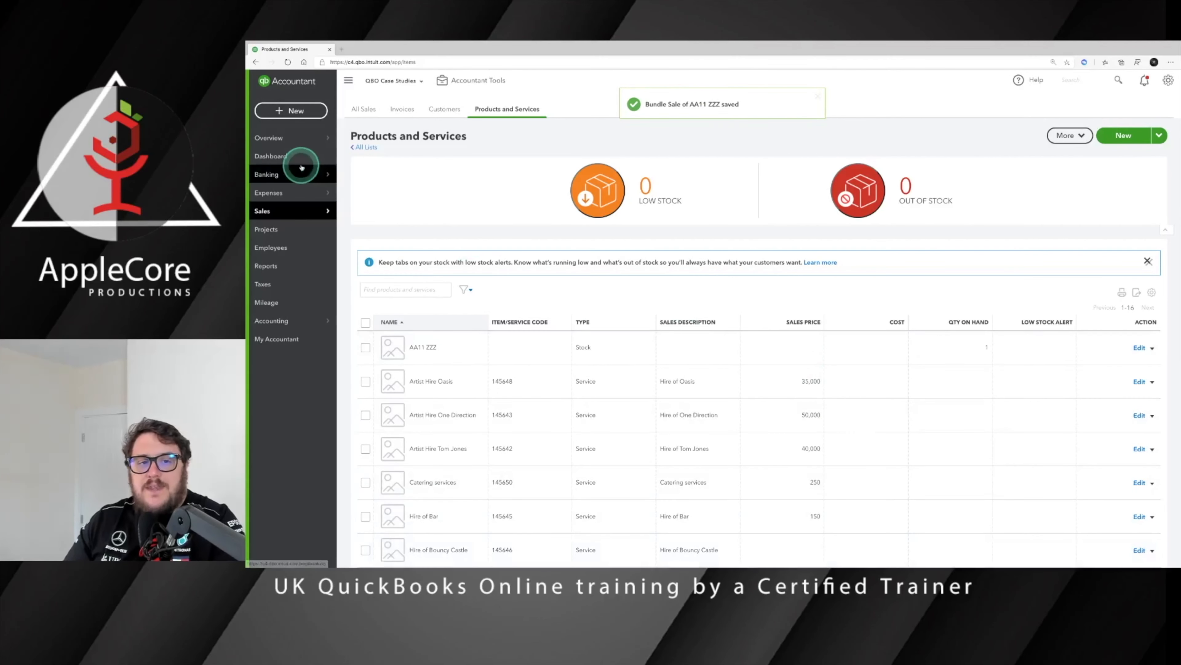
# Step: Start a new invoice for the customer with the Sale of AA11 ZZZ bundle on its first line
pyautogui.click(291, 110)
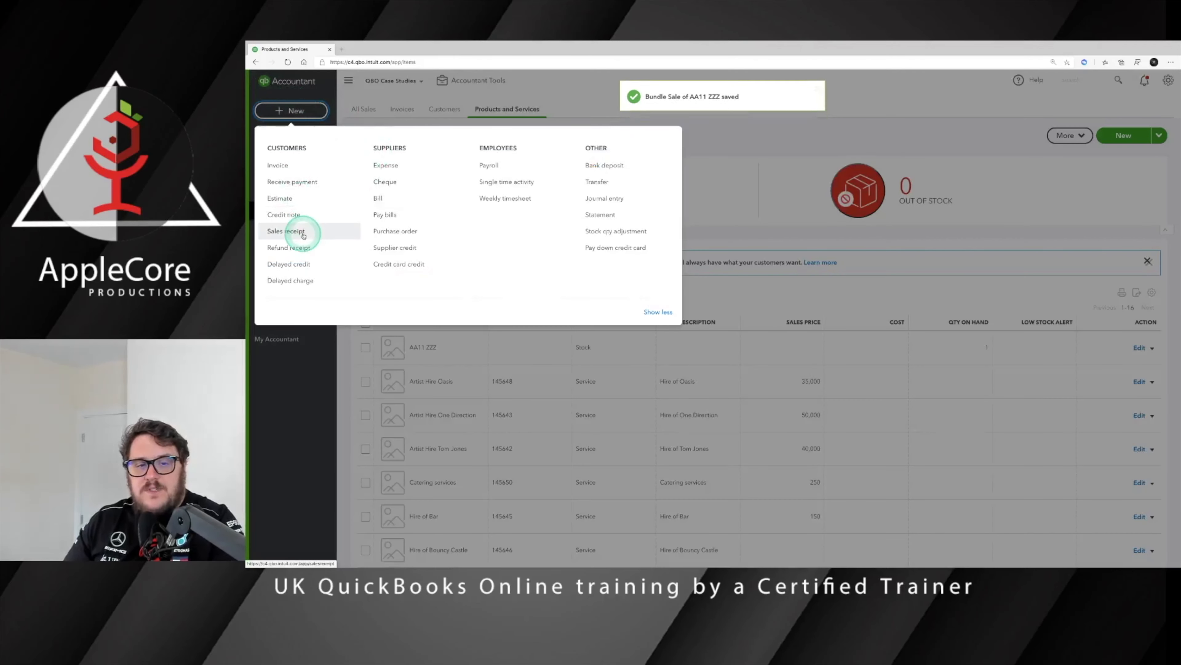
pyautogui.click(279, 164)
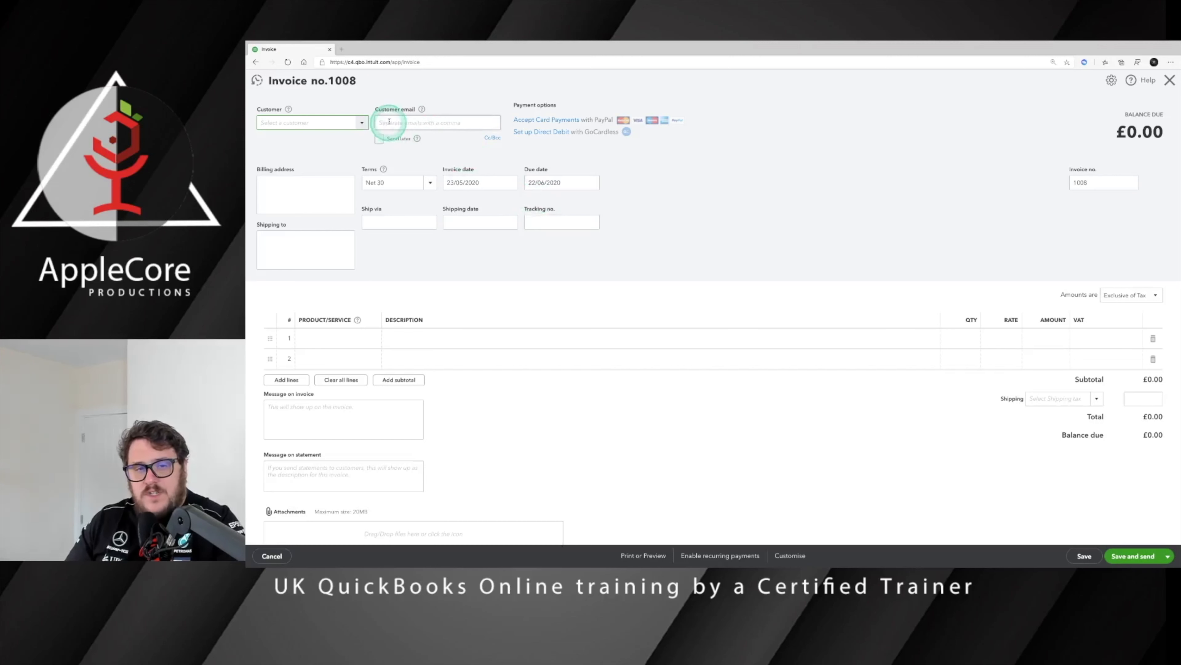
pyautogui.click(363, 122)
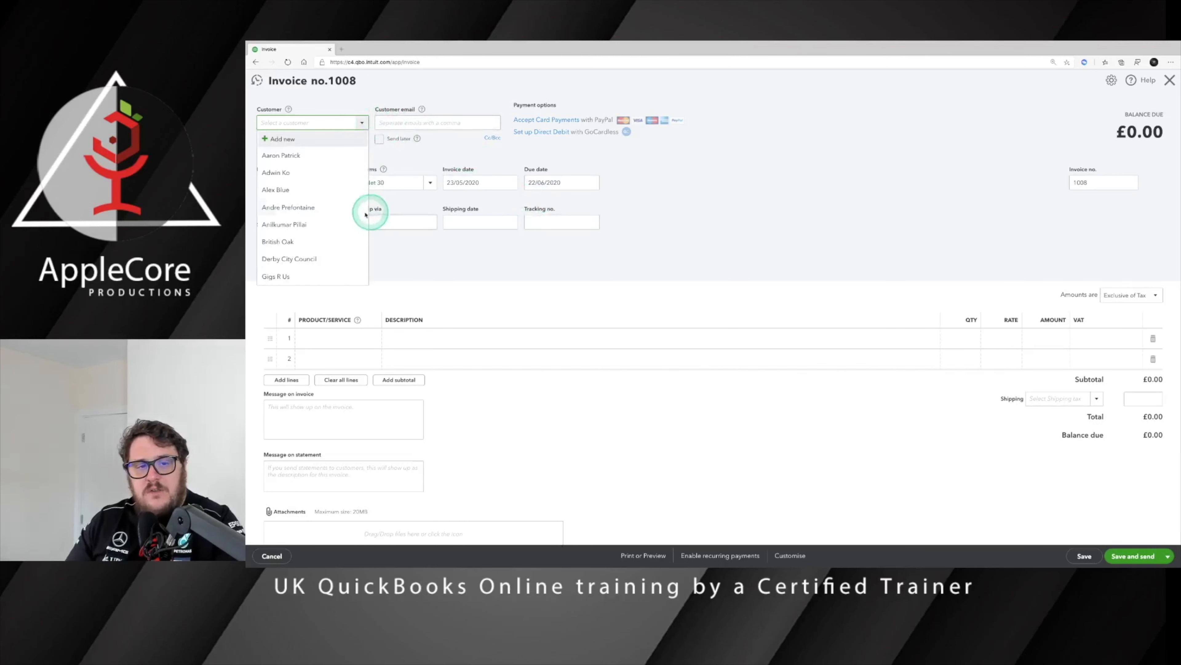
pyautogui.click(322, 209)
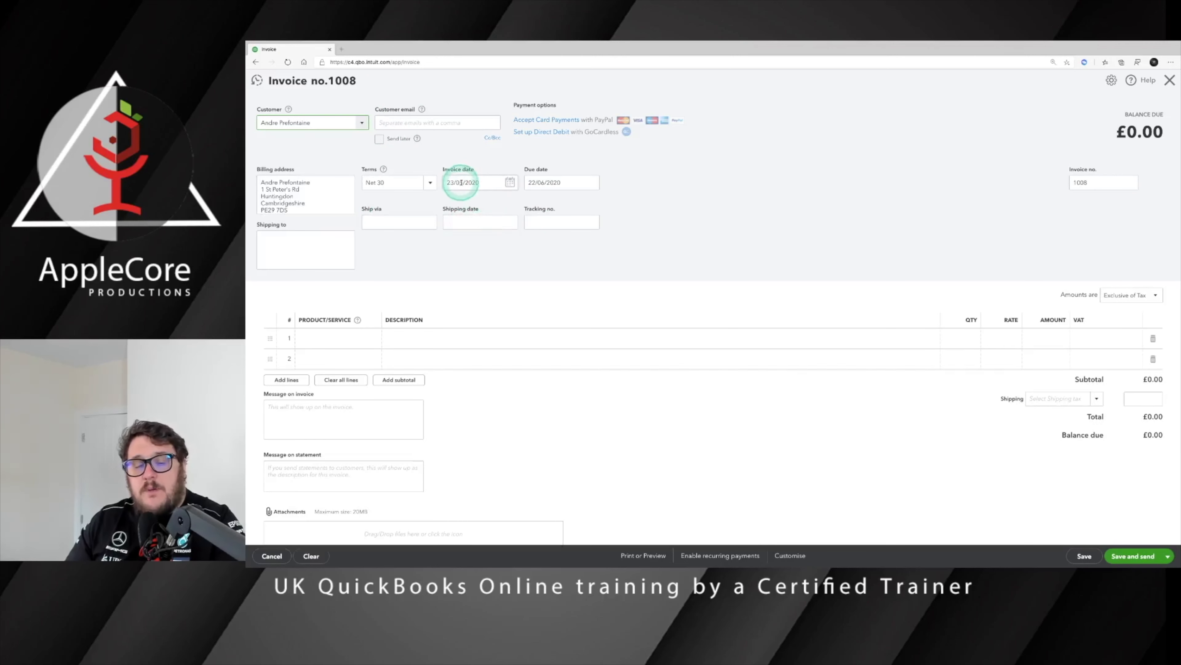
pyautogui.click(318, 343)
pyautogui.click(377, 338)
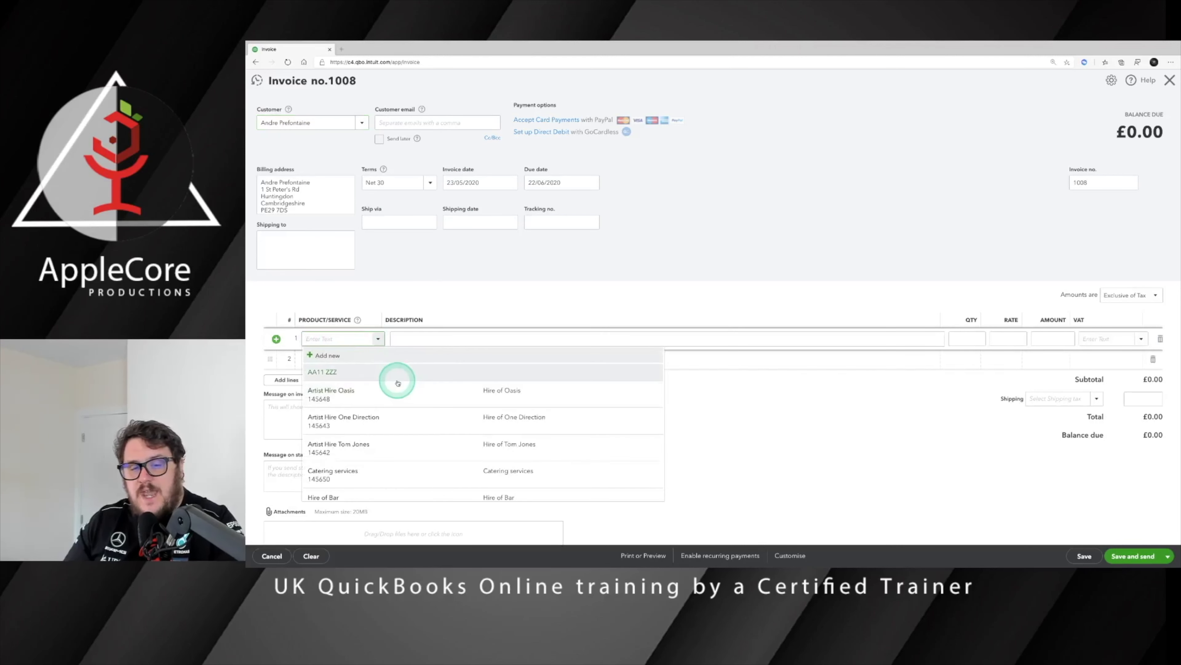
pyautogui.scroll(-6, 419, 414)
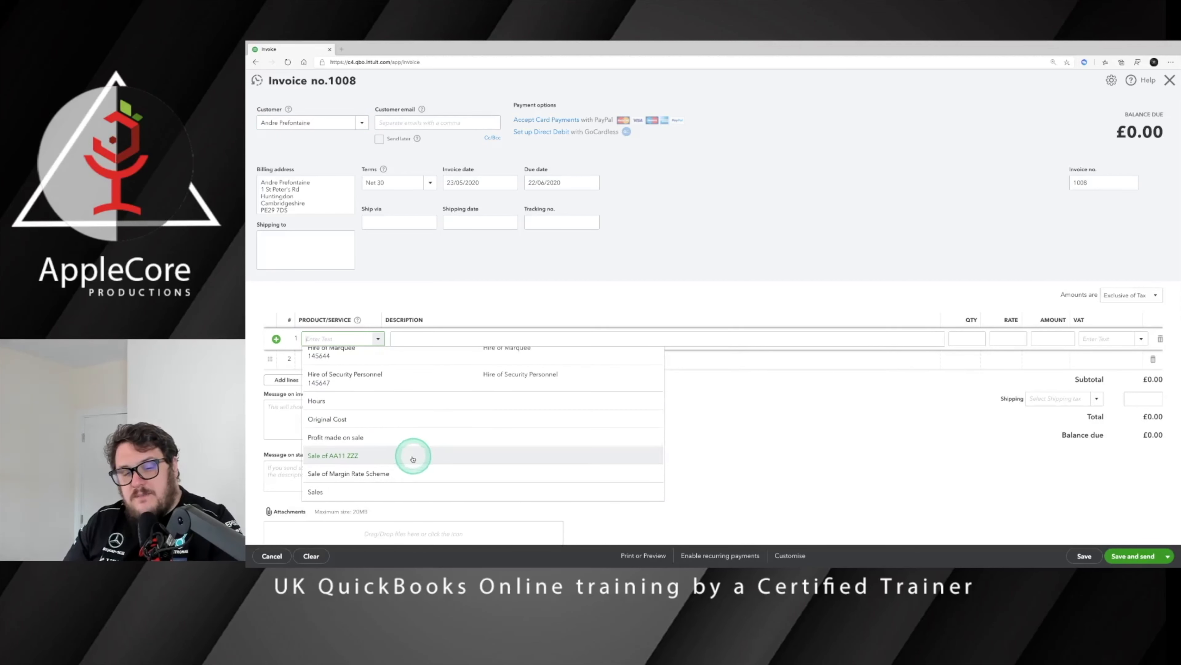
pyautogui.click(411, 457)
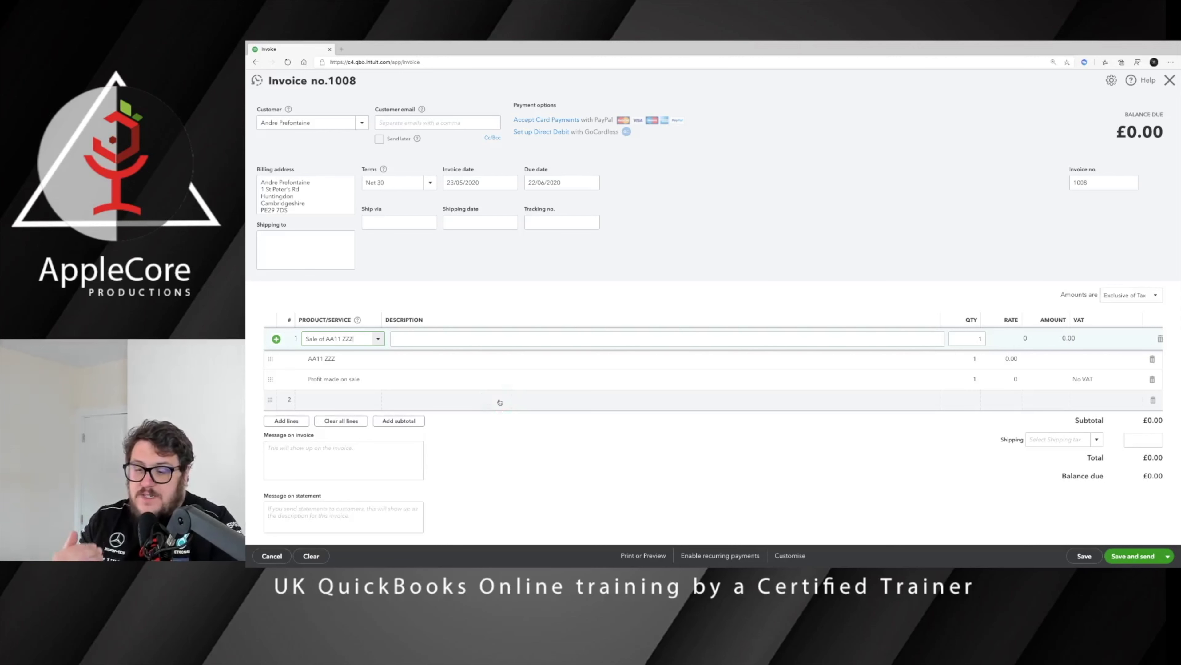
# Step: Price the Profit made on sale line at 1,000 and save and close invoice 1008
pyautogui.click(1007, 360)
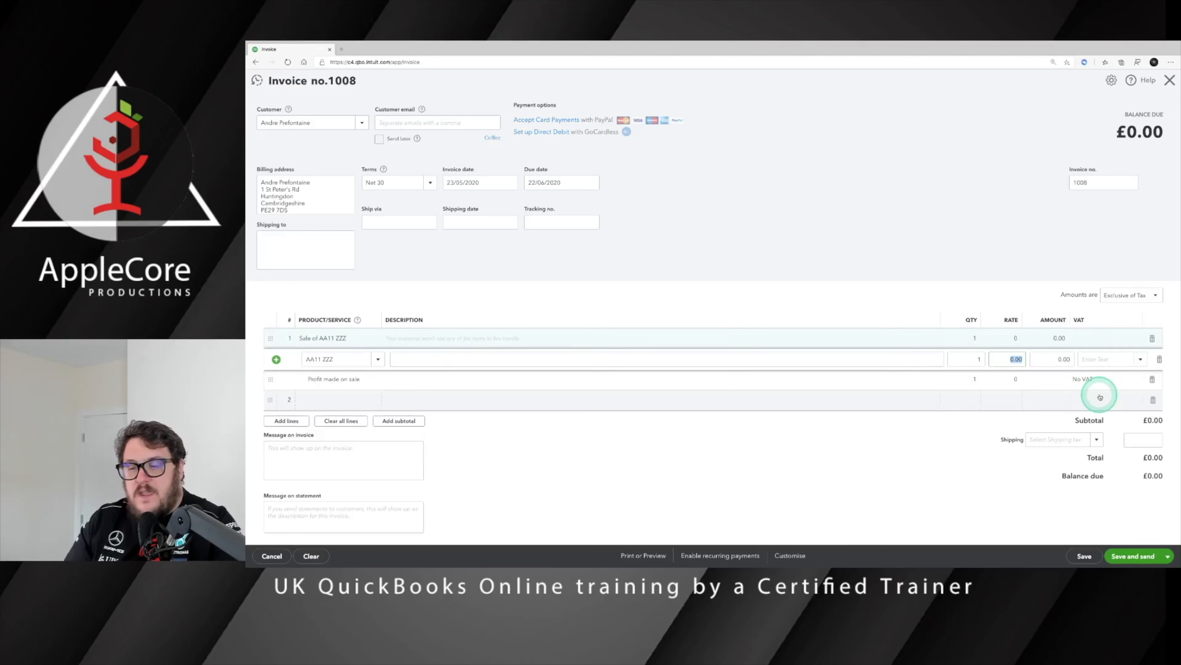
pyautogui.click(1009, 364)
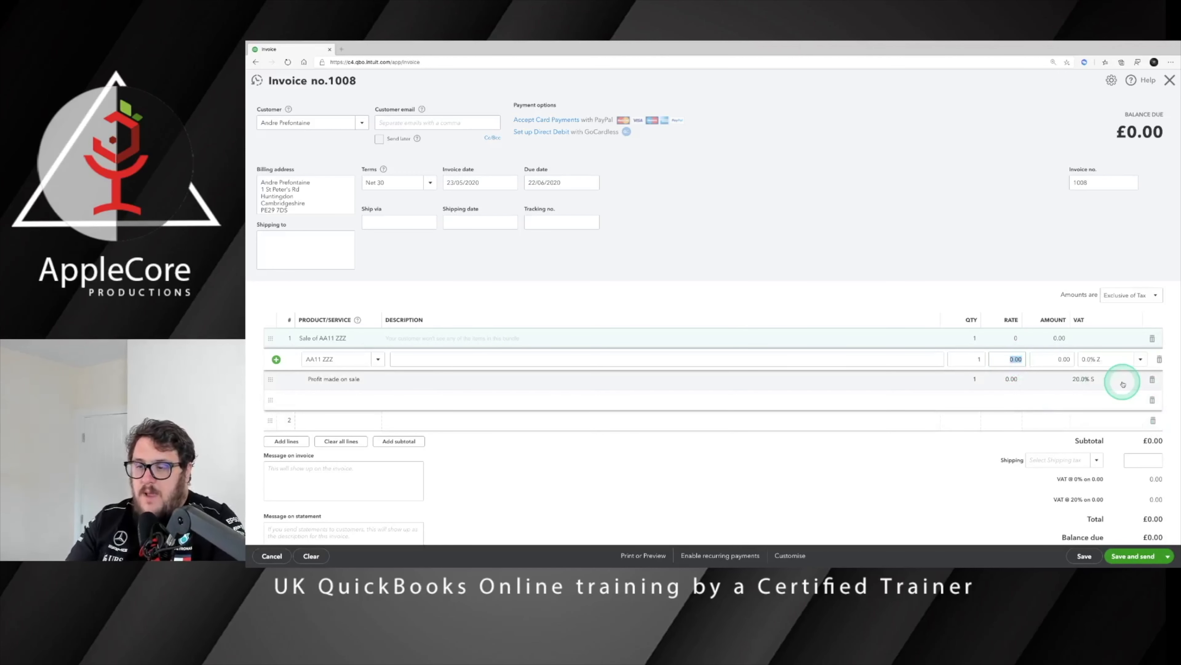
pyautogui.click(1013, 382)
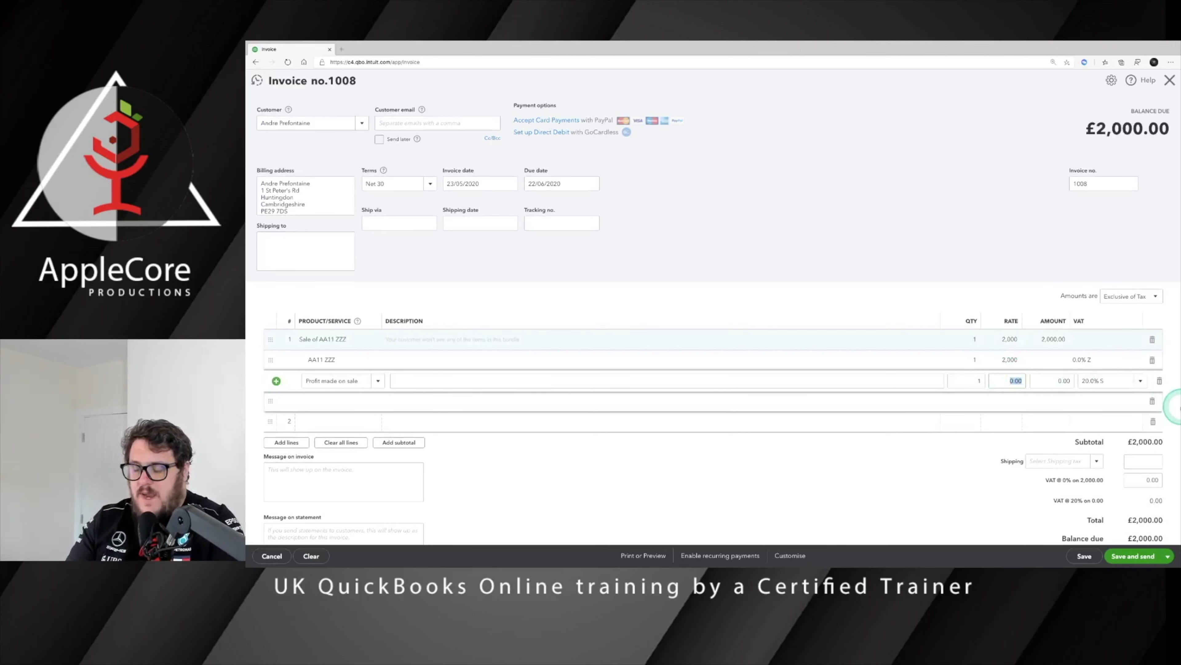
pyautogui.click(1006, 364)
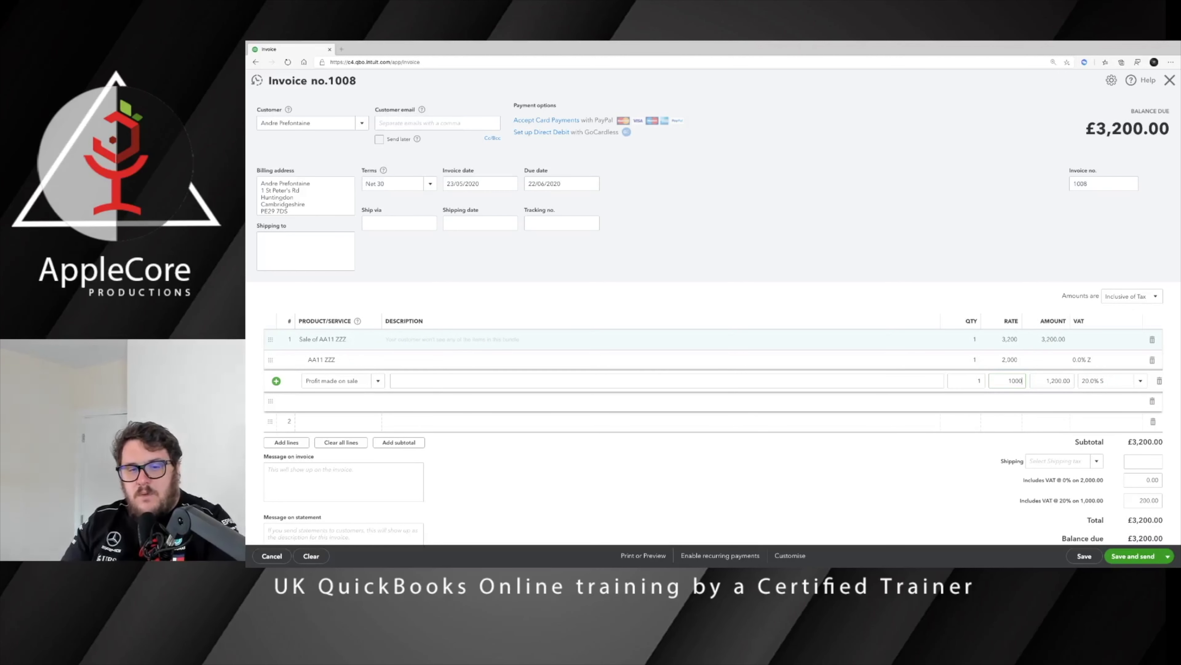
pyautogui.click(1009, 368)
pyautogui.click(1072, 380)
pyautogui.scroll(-1, 1067, 378)
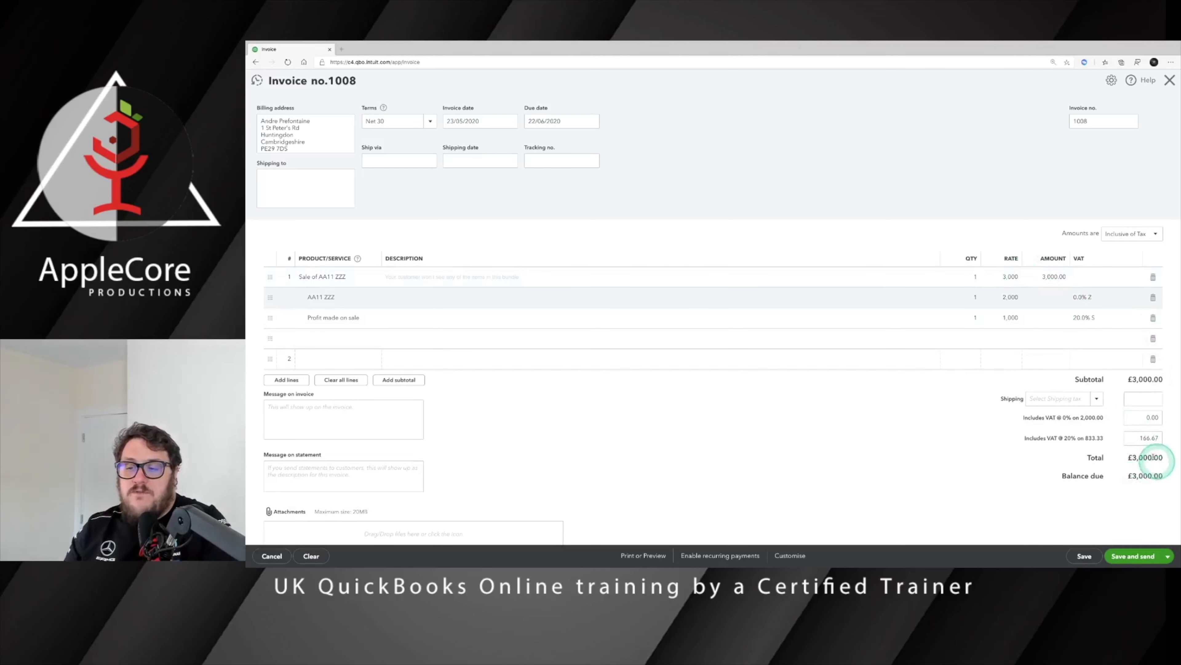
pyautogui.click(1168, 556)
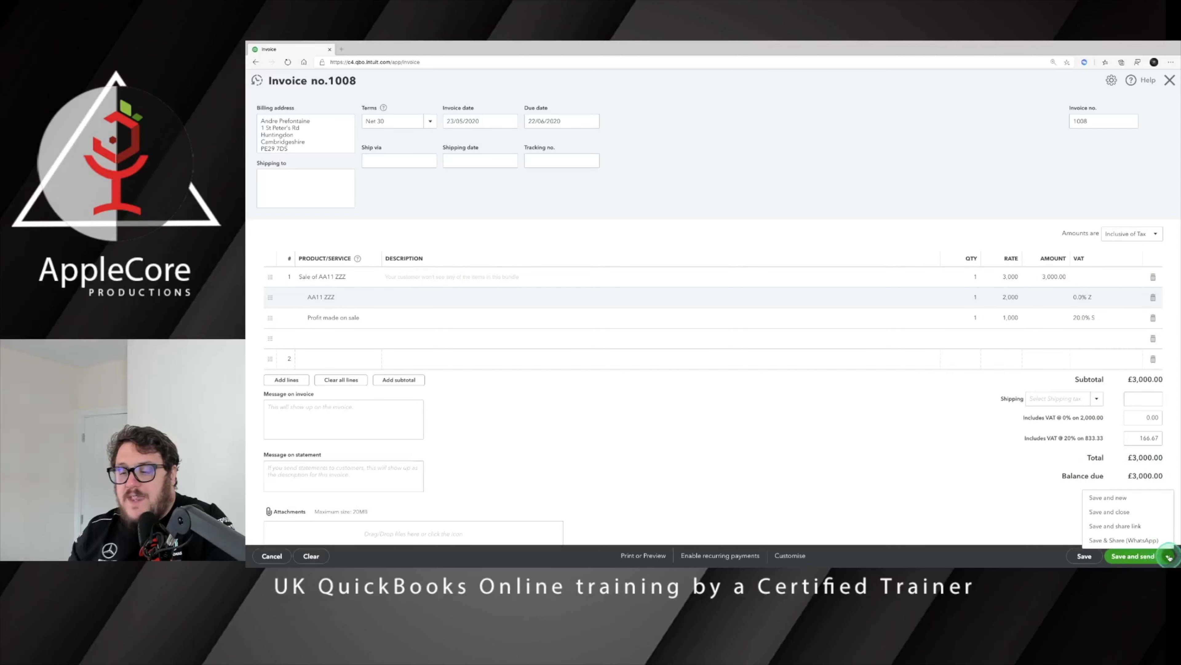
pyautogui.click(1118, 512)
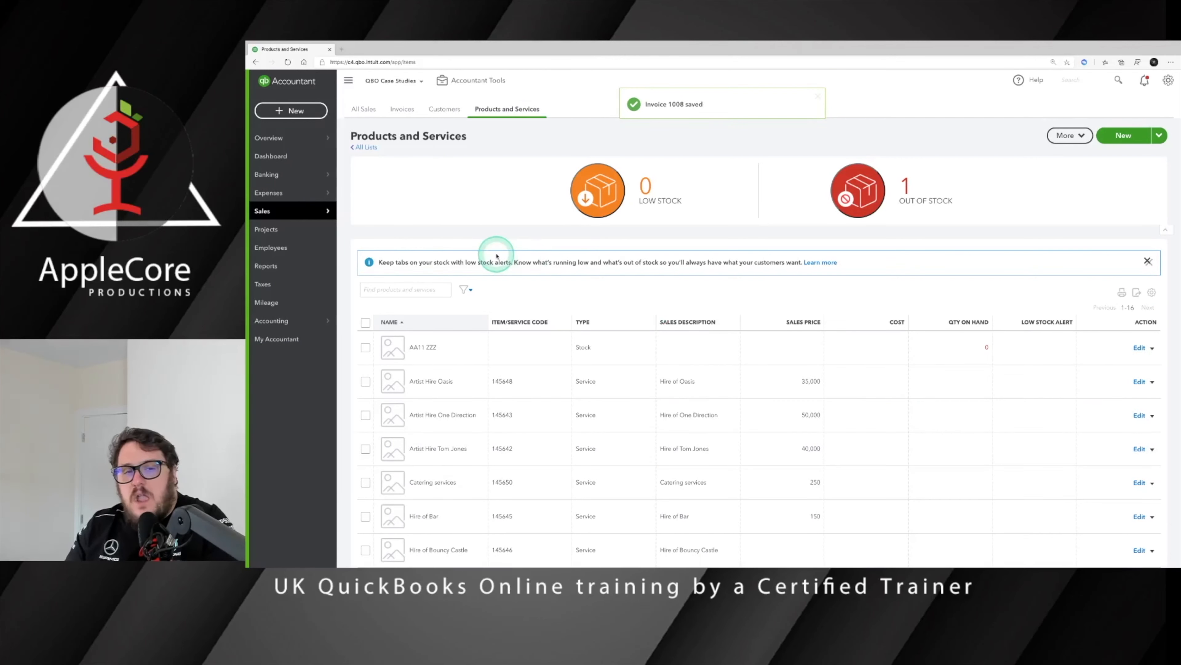
# Step: Check the AA11 ZZZ stock valuation detail, then return to the Products and Services list
pyautogui.click(1099, 82)
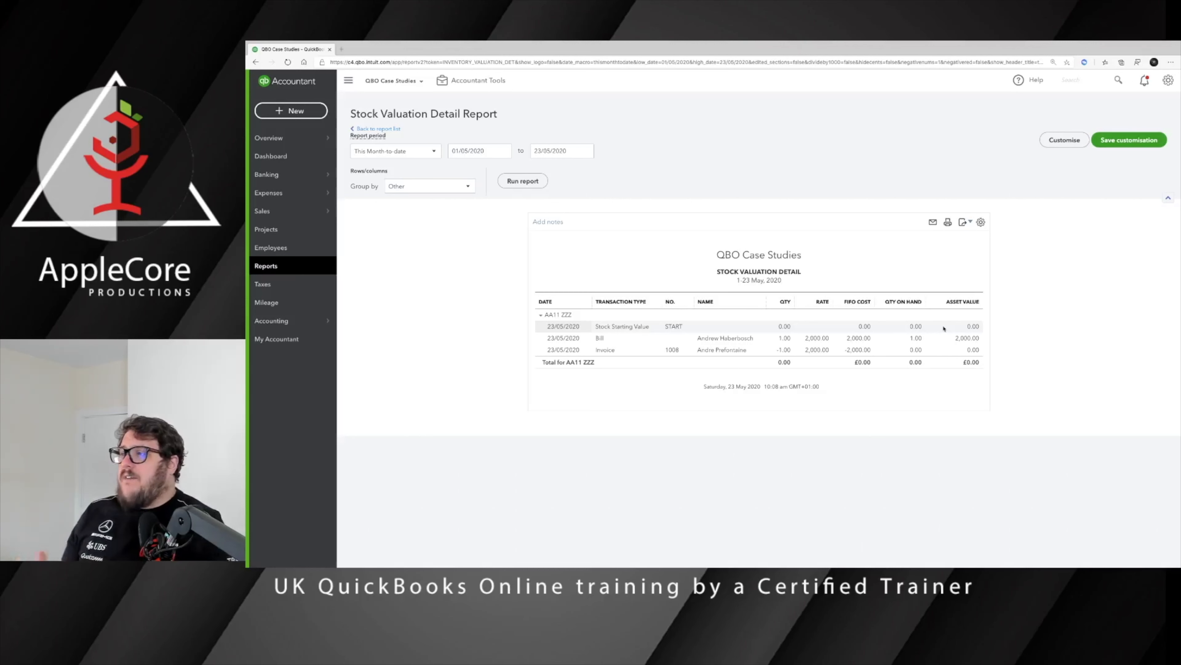
pyautogui.moveTo(298, 211)
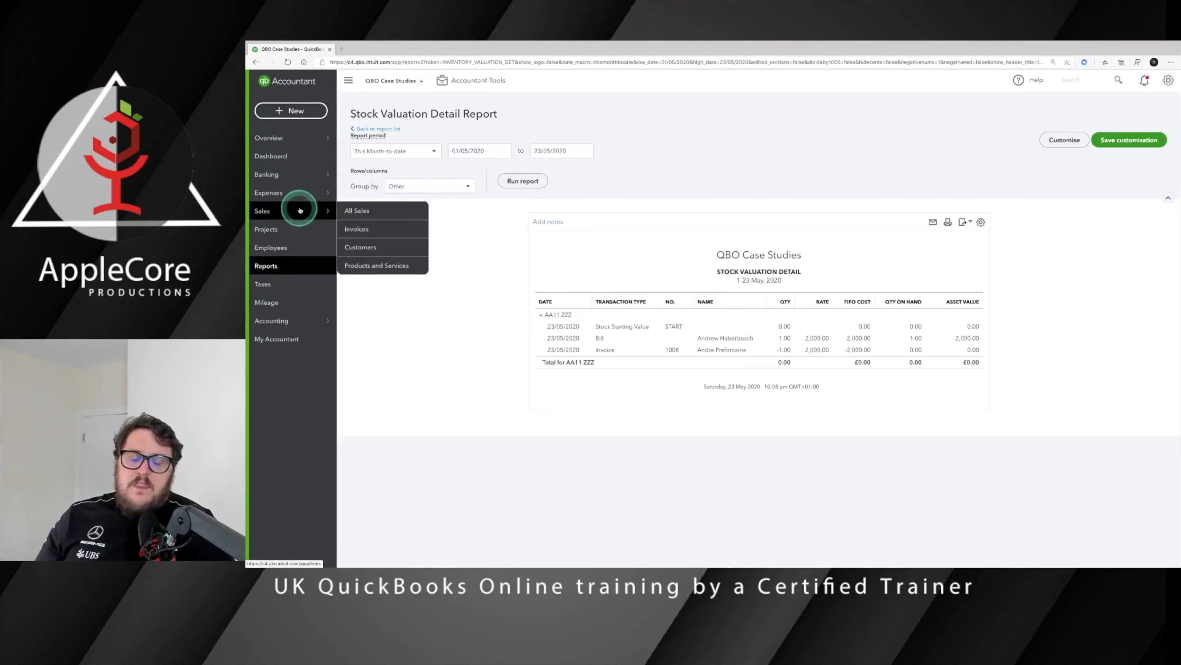
pyautogui.click(379, 264)
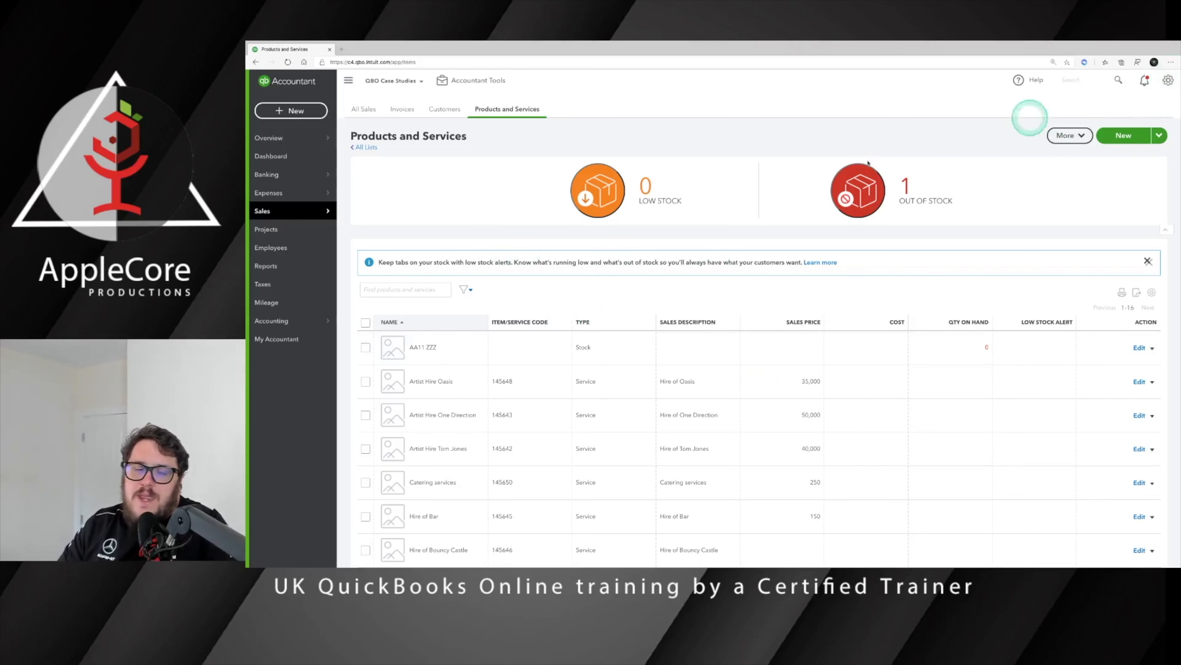
# Step: Confirm the Import Style experiment is ON in QuickBooks Labs
pyautogui.moveTo(286, 176)
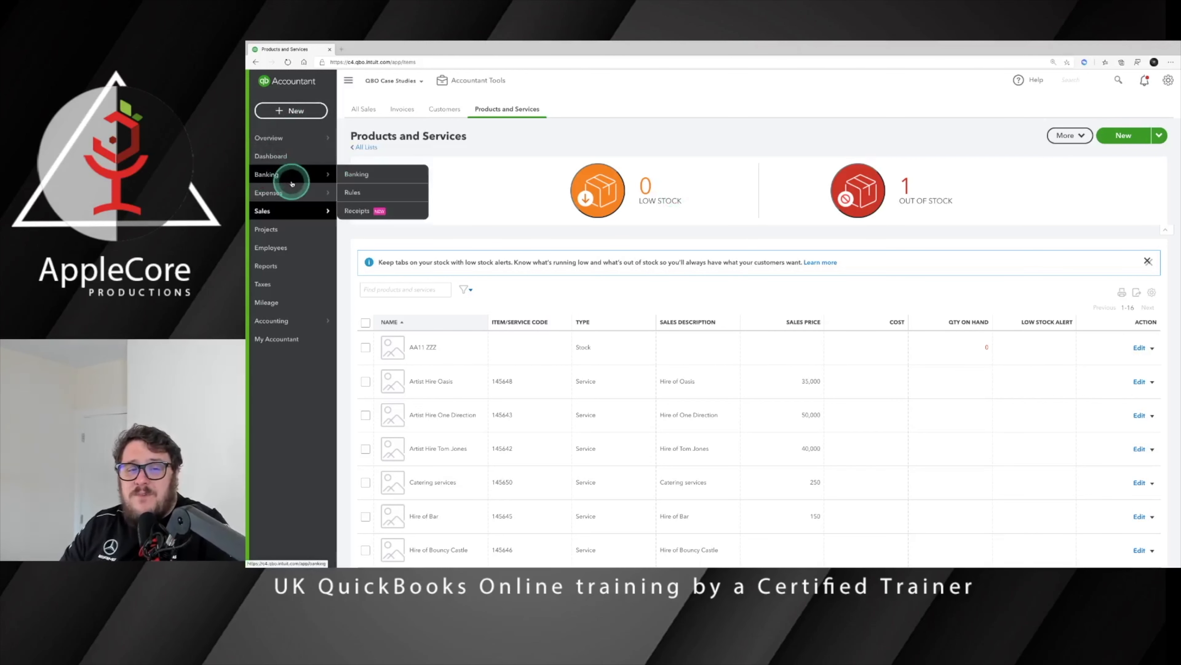
pyautogui.click(1168, 80)
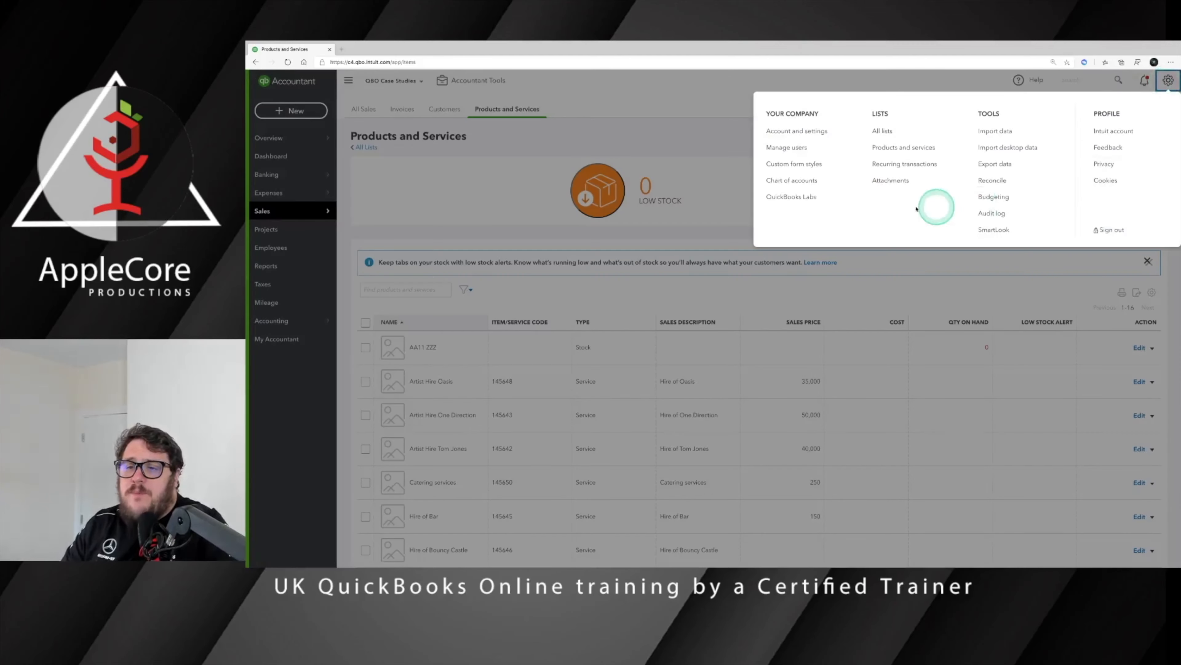
pyautogui.click(791, 196)
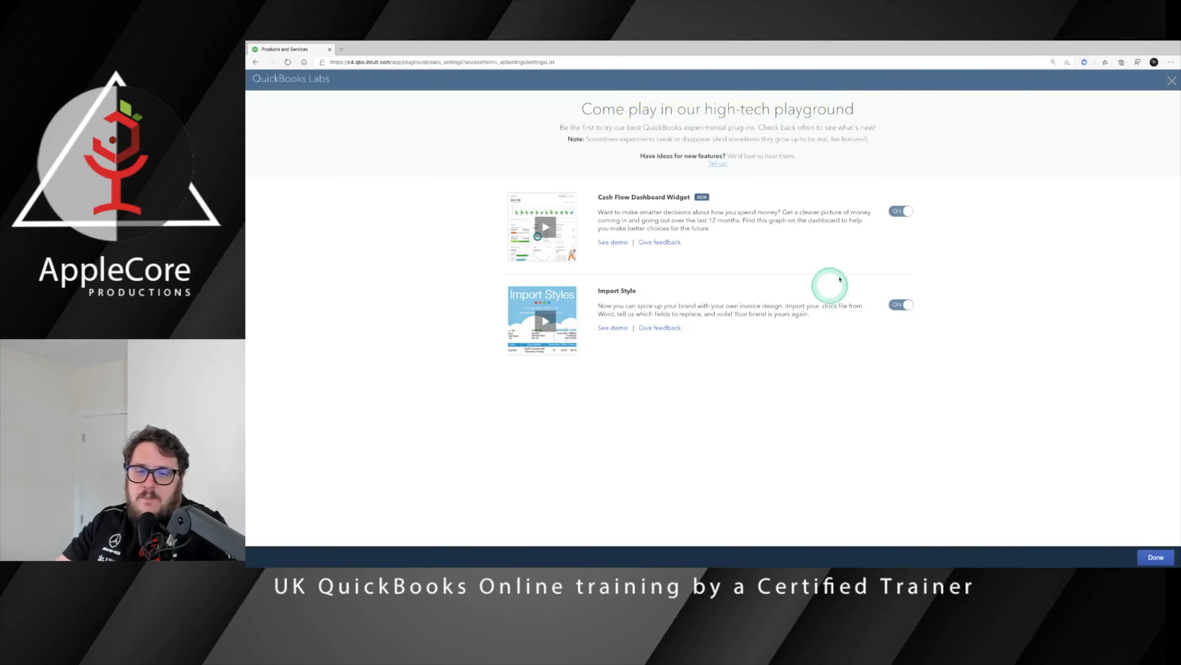
pyautogui.click(1151, 557)
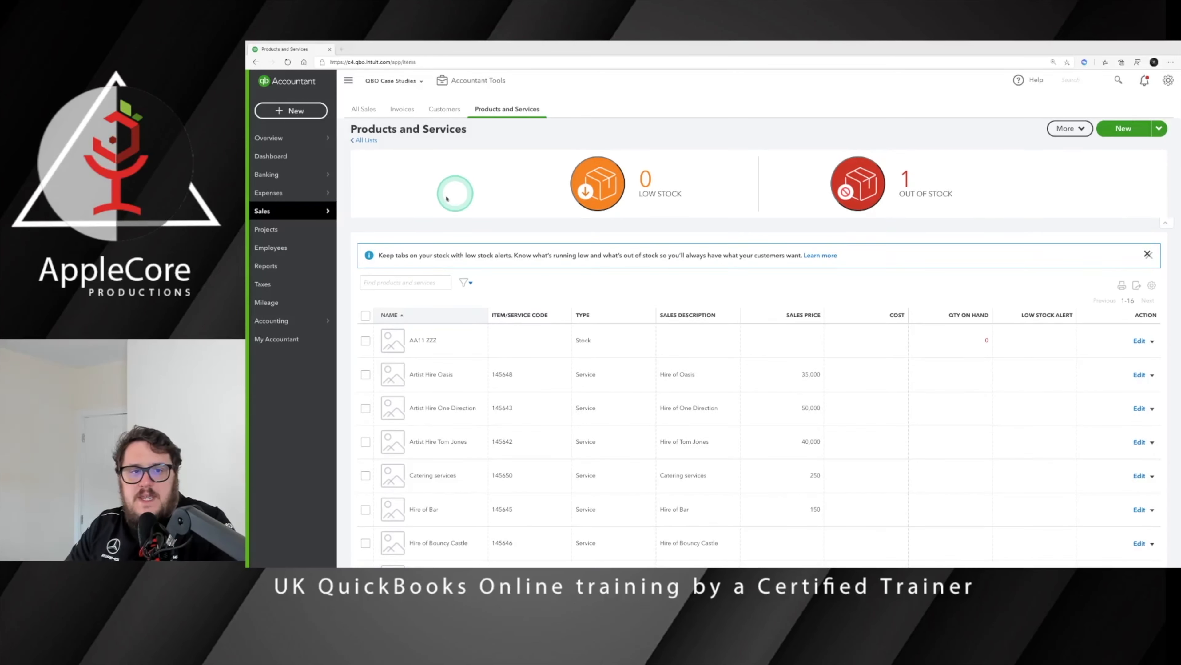
# Step: Go to the Custom form styles page and bring up the New style options
pyautogui.click(1170, 81)
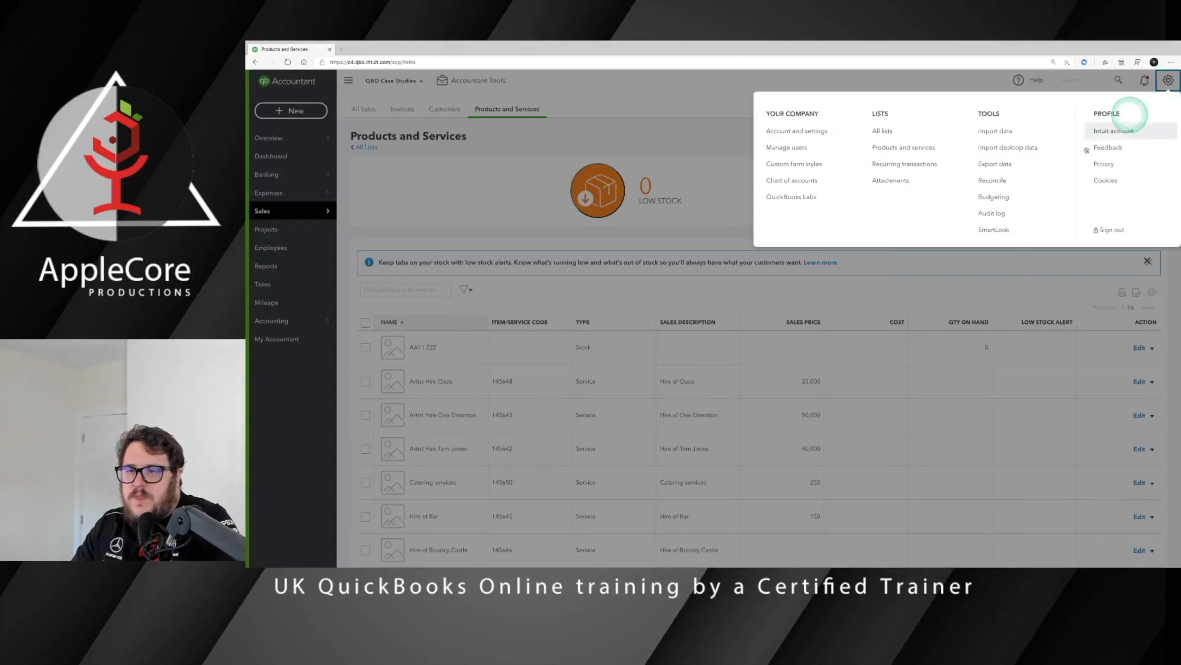
pyautogui.click(816, 152)
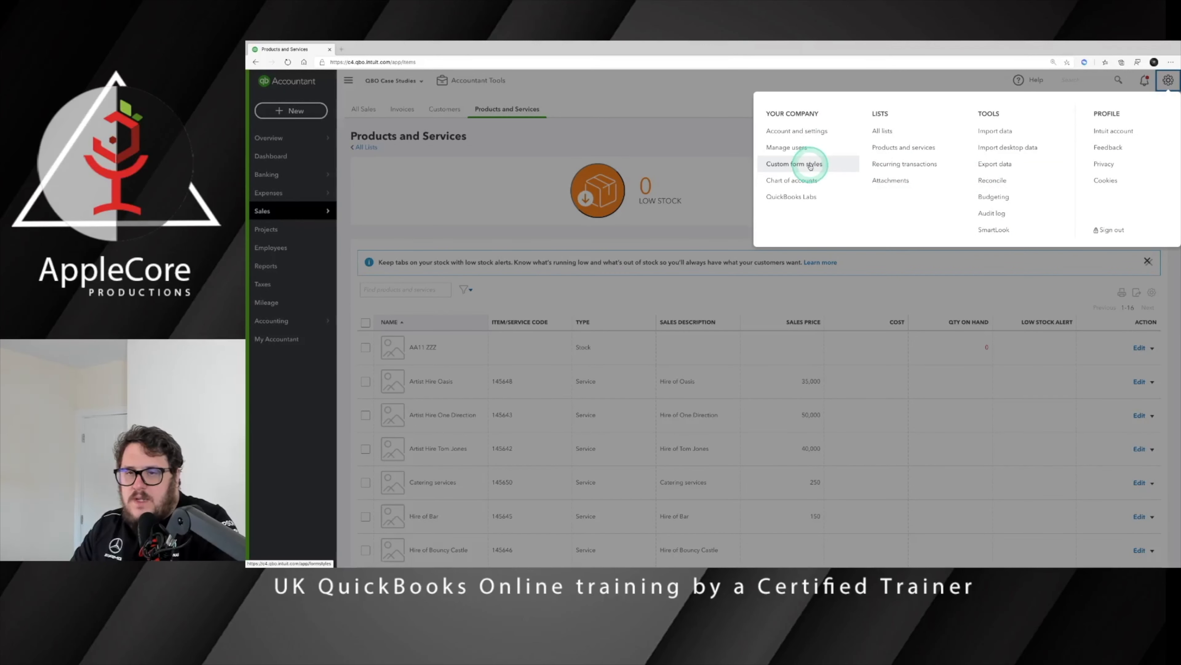
pyautogui.click(810, 164)
pyautogui.click(1144, 110)
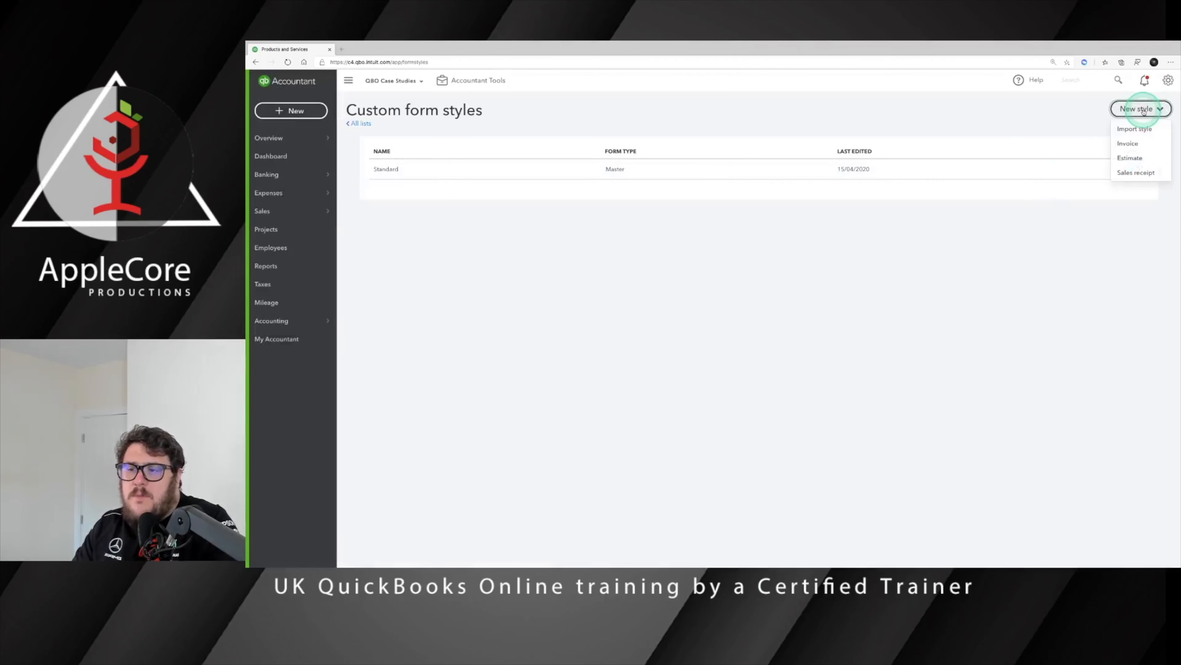
# Step: Import 2020 NO VAT INVOICE.docx as an invoice style named 'Sale of Car under Margin Scheme'
pyautogui.click(1135, 130)
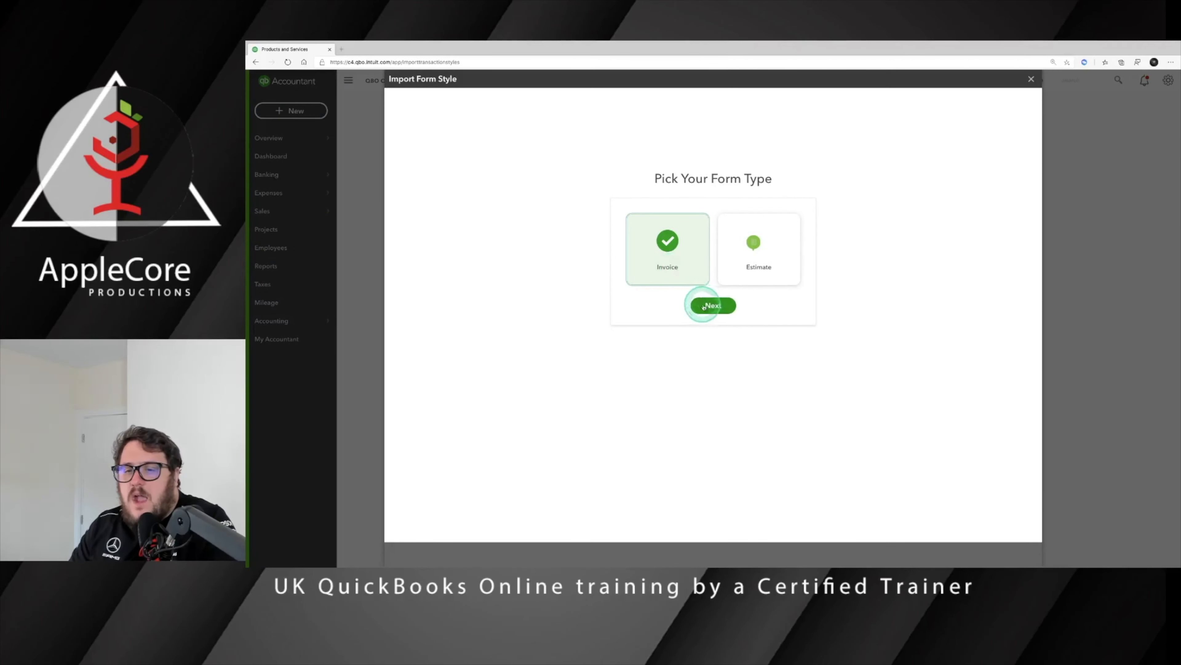
pyautogui.click(734, 306)
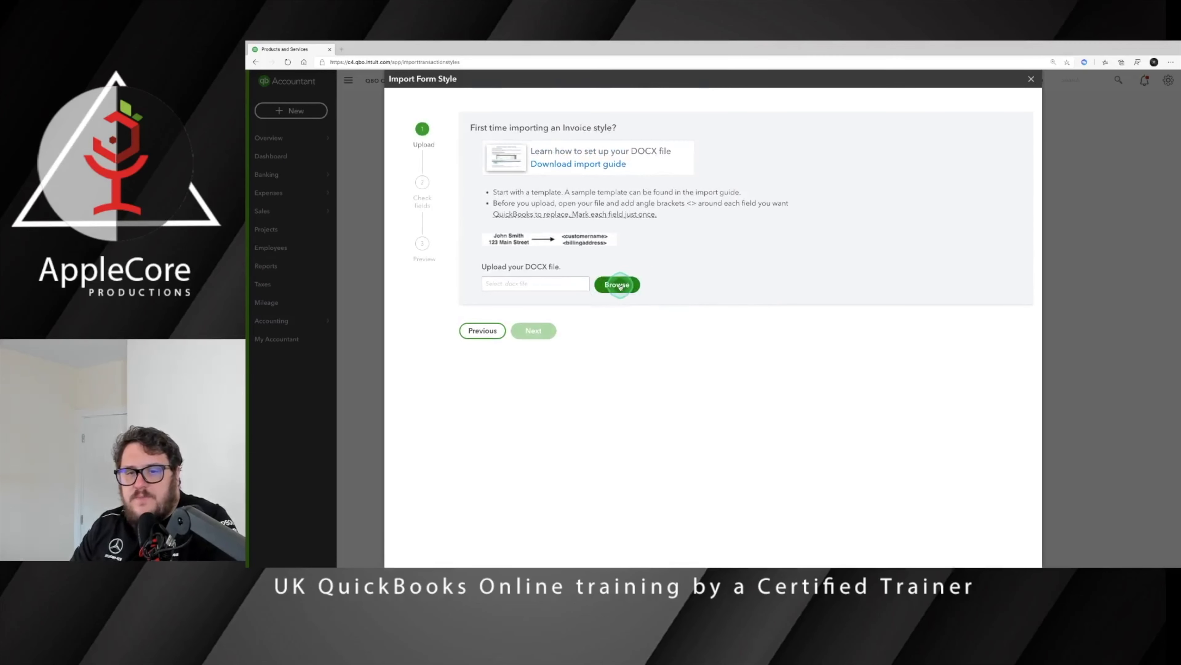
pyautogui.doubleClick(652, 66)
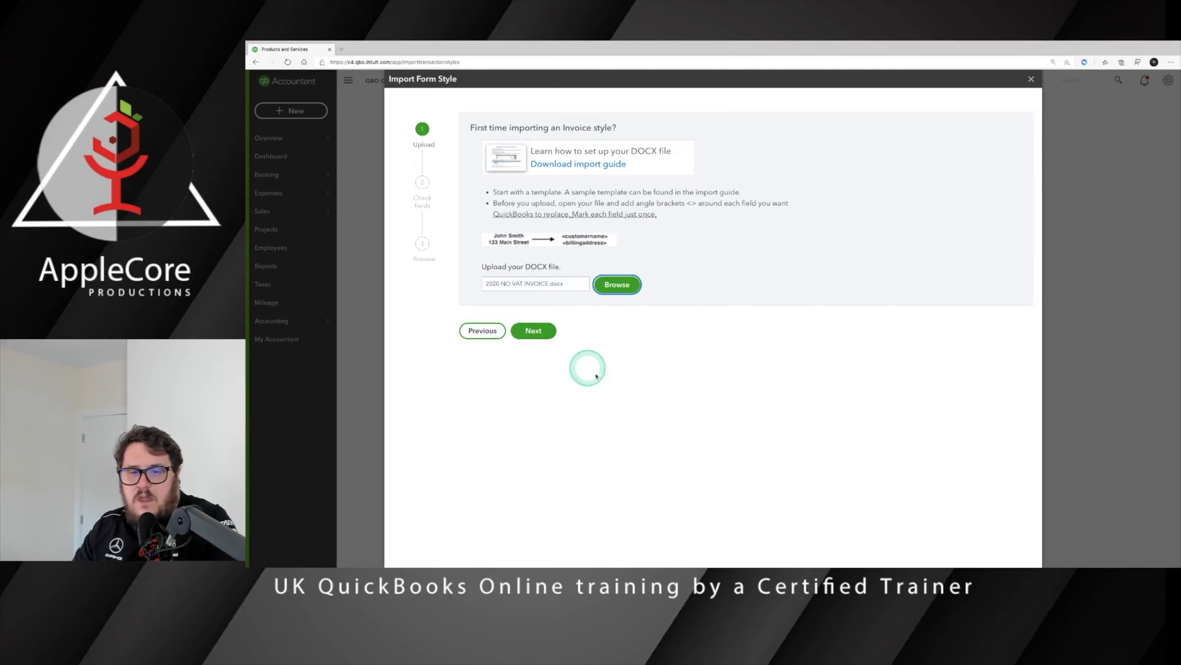
pyautogui.click(533, 331)
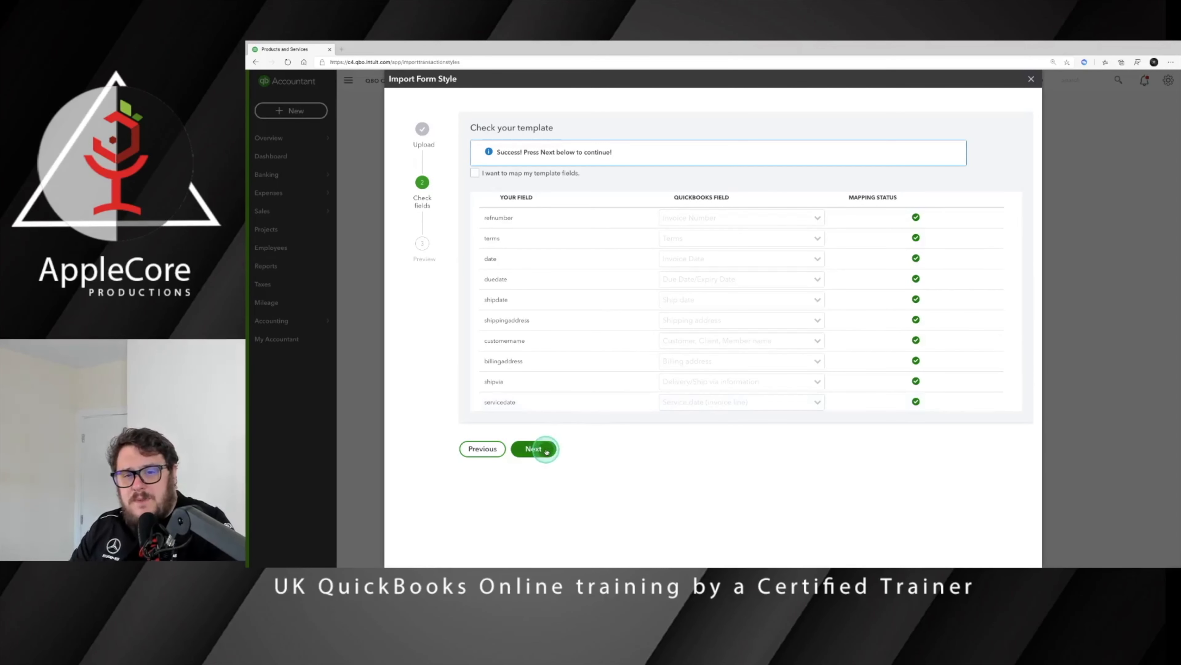
pyautogui.click(534, 449)
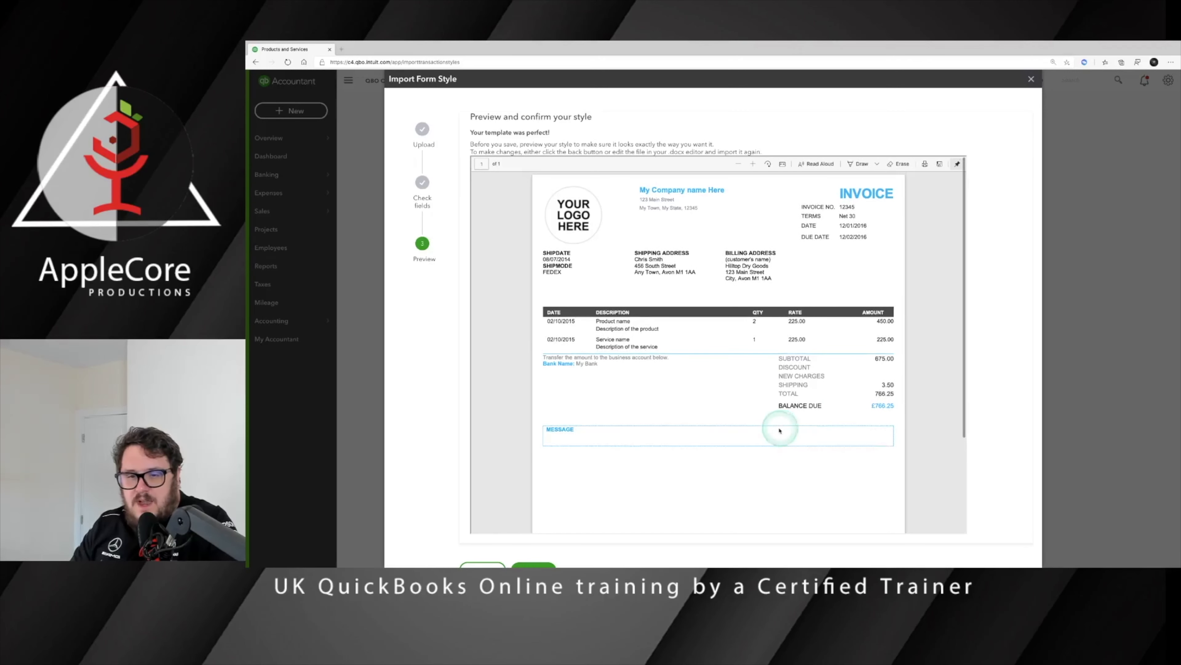
pyautogui.scroll(-5, 619, 467)
pyautogui.click(542, 548)
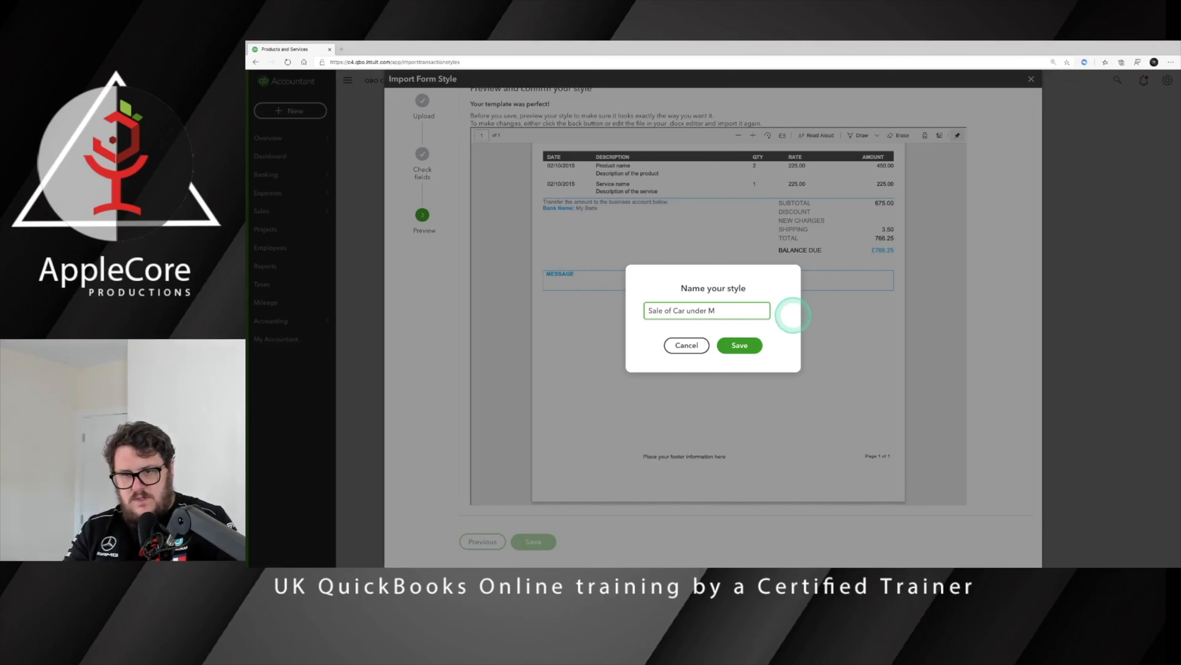
pyautogui.write('Sale of Car under Margin Scheme')
pyautogui.press('Return')
pyautogui.click(713, 263)
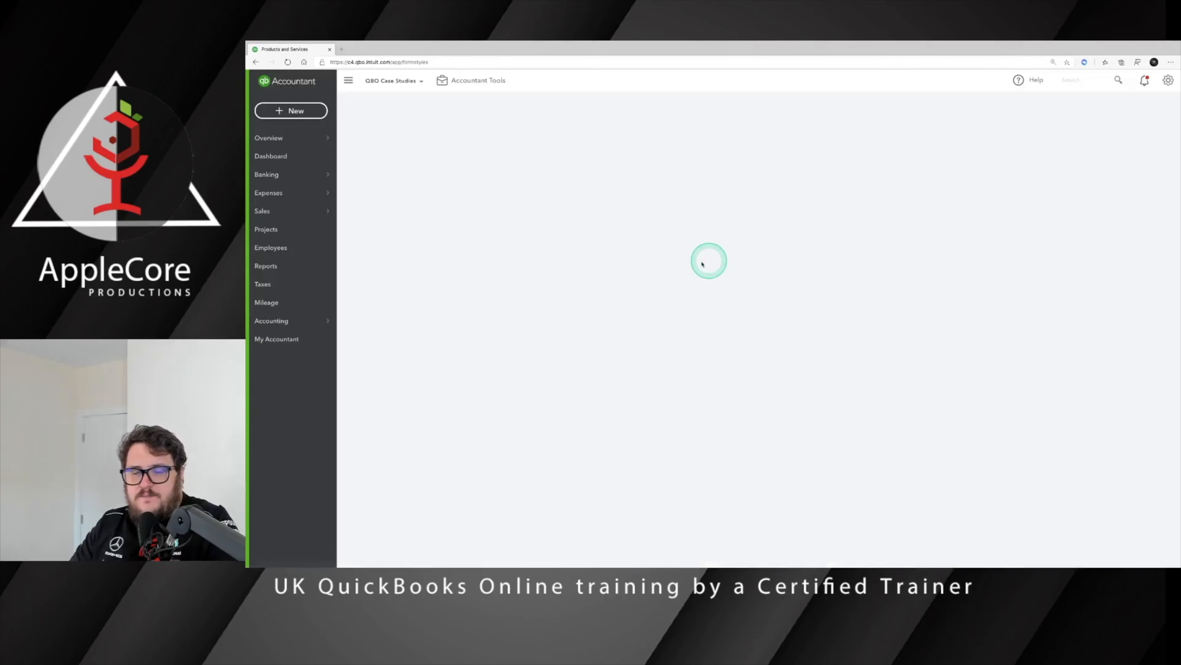
# Step: Reopen invoice 1008 from recent transactions and show its available styles
pyautogui.moveTo(274, 211)
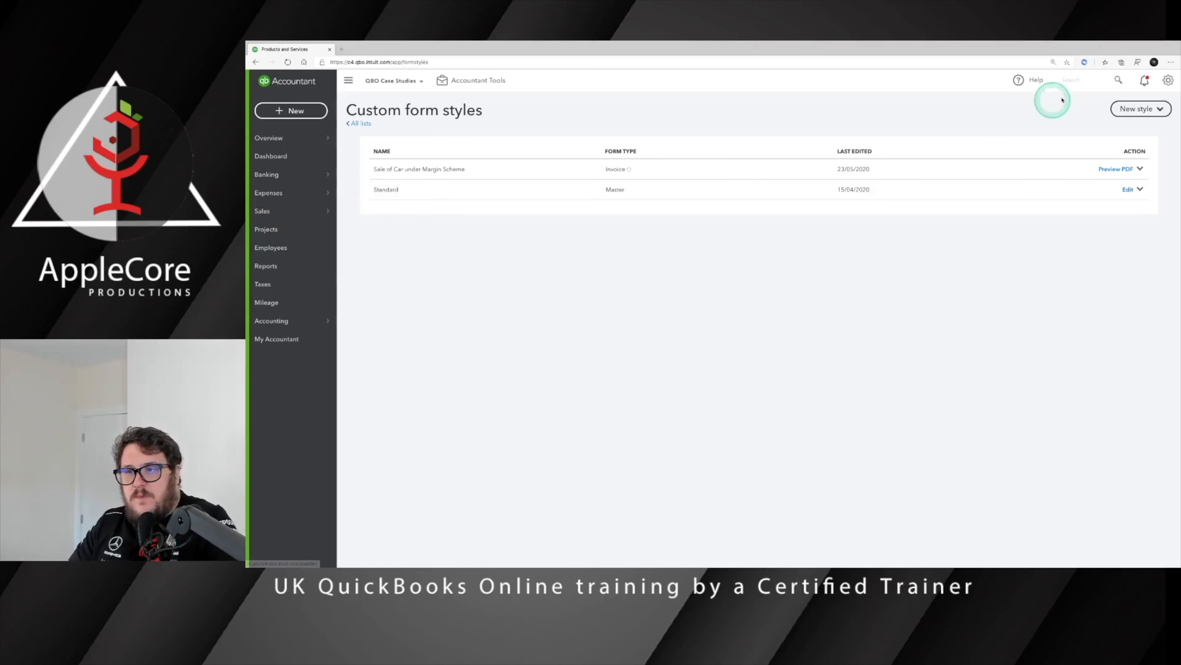
pyautogui.click(1076, 79)
pyautogui.click(997, 101)
pyautogui.click(782, 557)
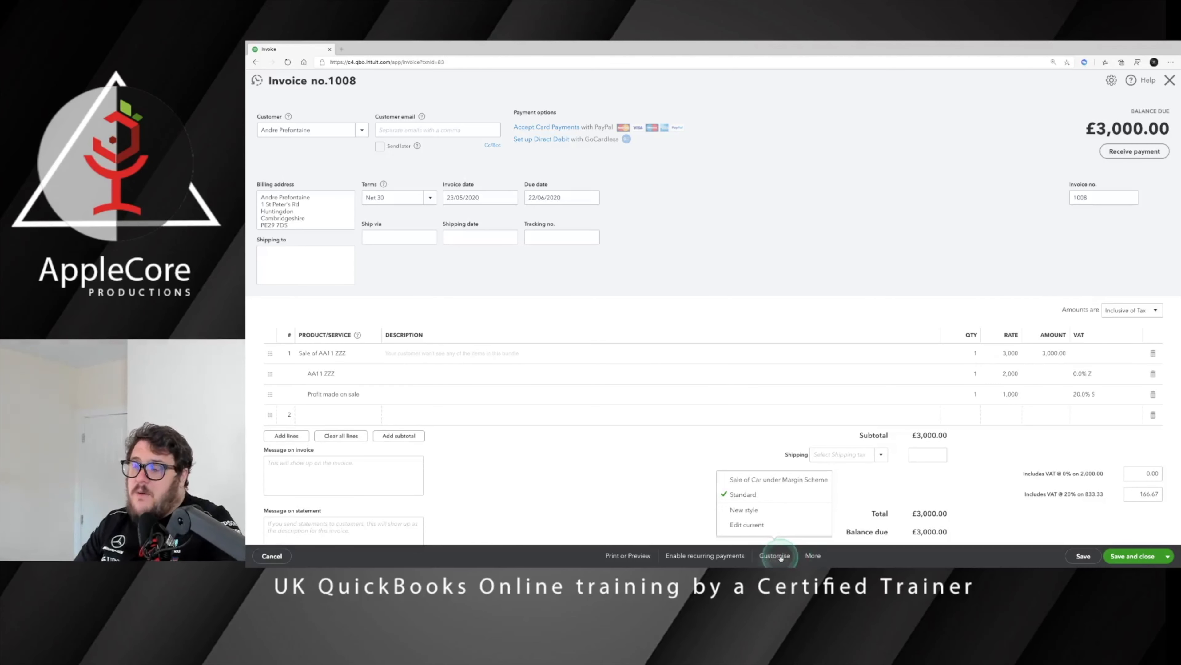
# Step: Apply the Sale of Car under Margin Scheme style to invoice 1008, save it and preview printing
pyautogui.click(766, 480)
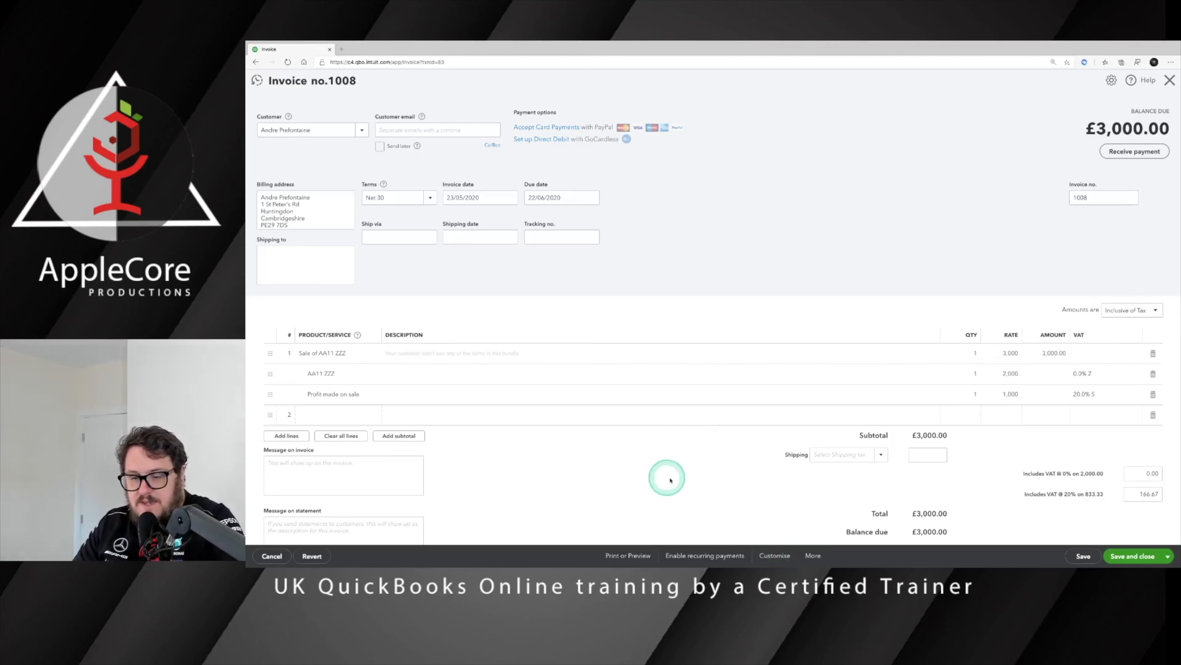
pyautogui.click(628, 555)
pyautogui.click(624, 509)
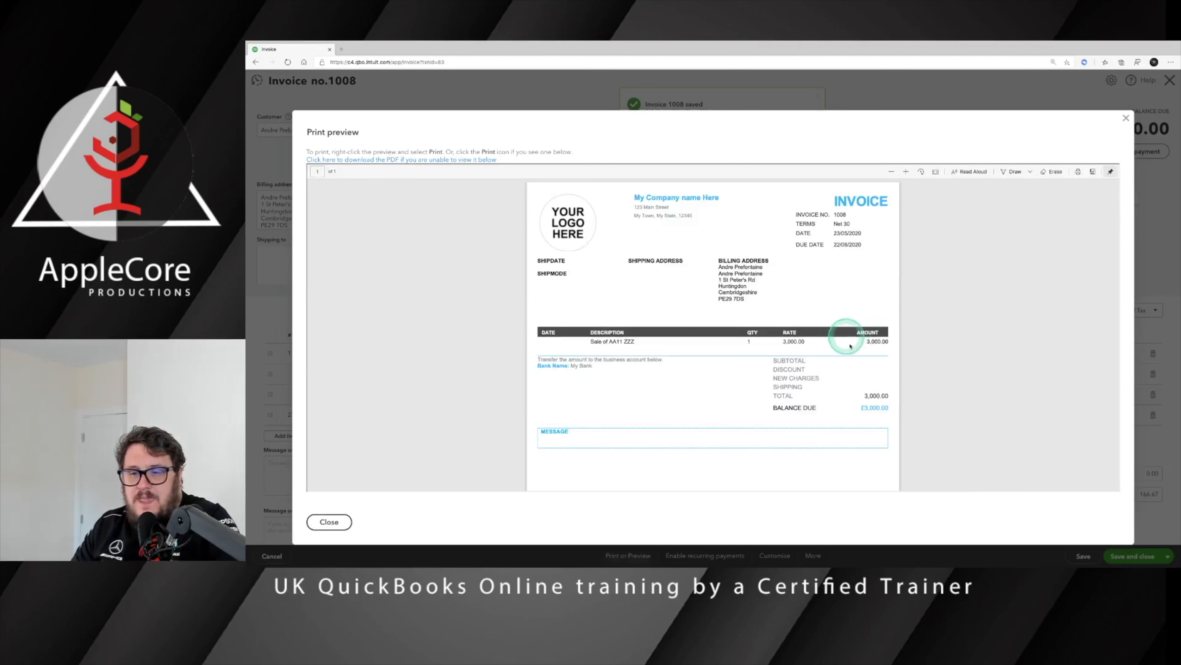
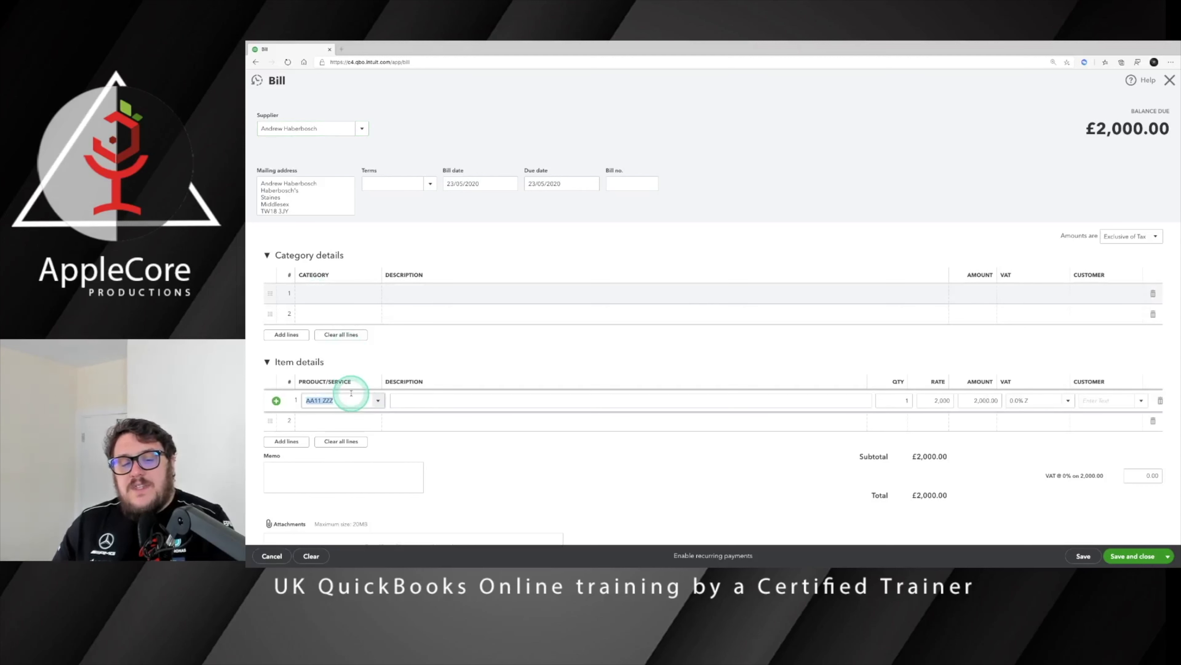
# Step: Create AA11 ZZZ Method 2 as a new stock item with as-of date 23/05/2020
pyautogui.click(347, 398)
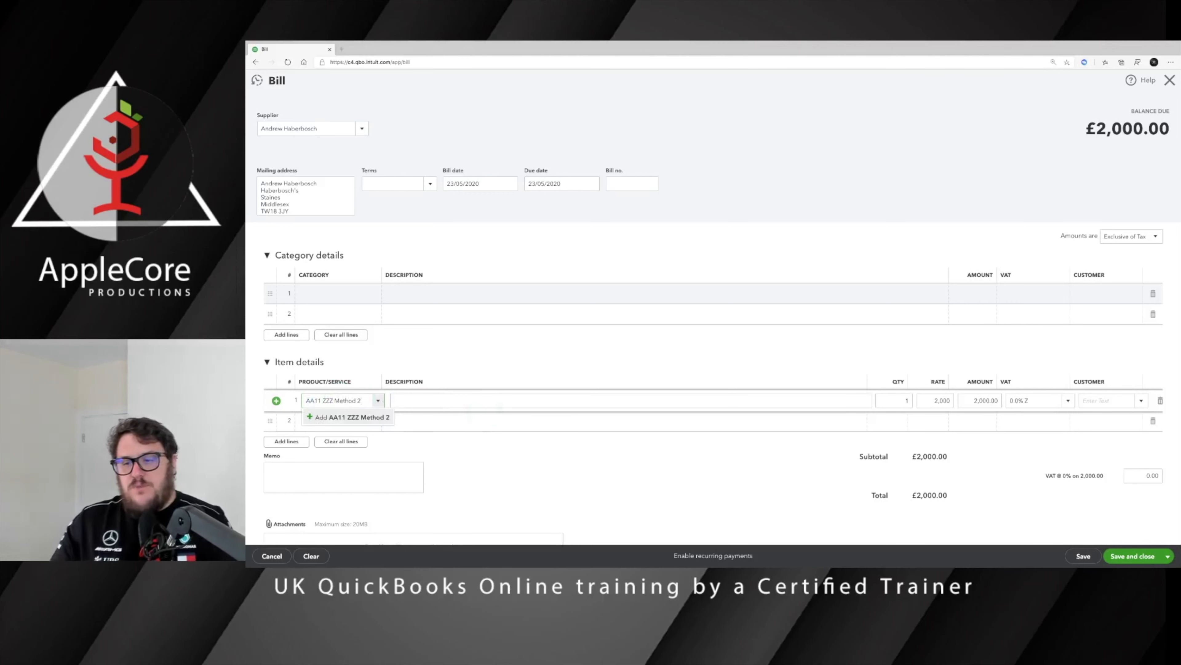
pyautogui.press('Tab')
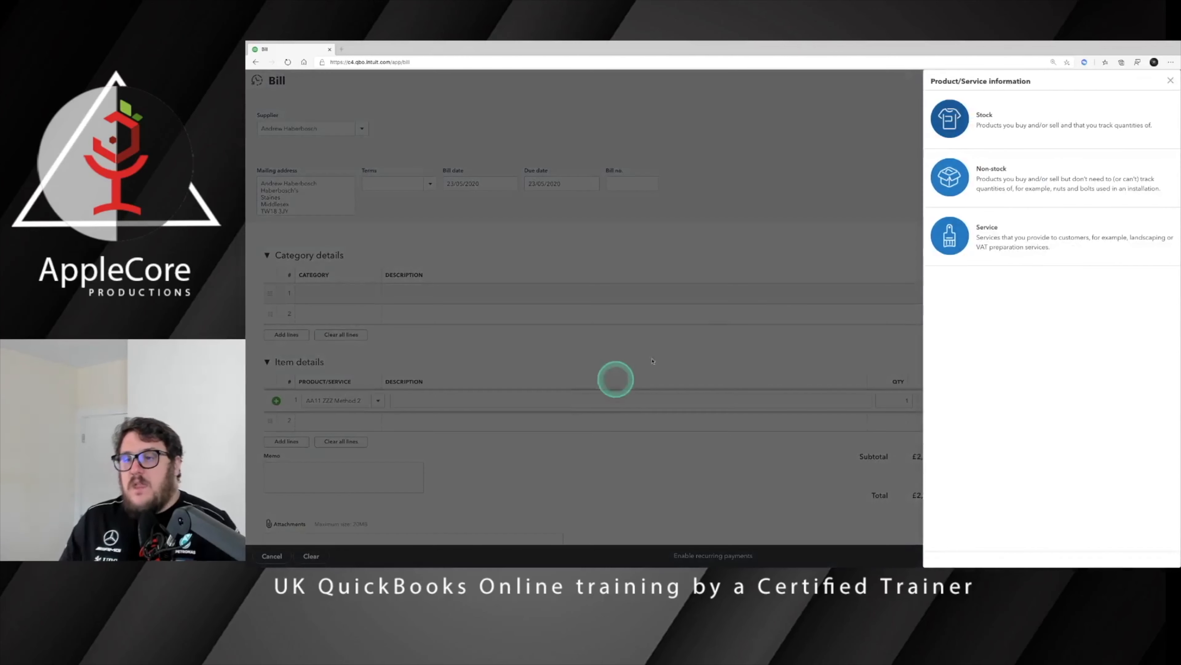
pyautogui.click(951, 120)
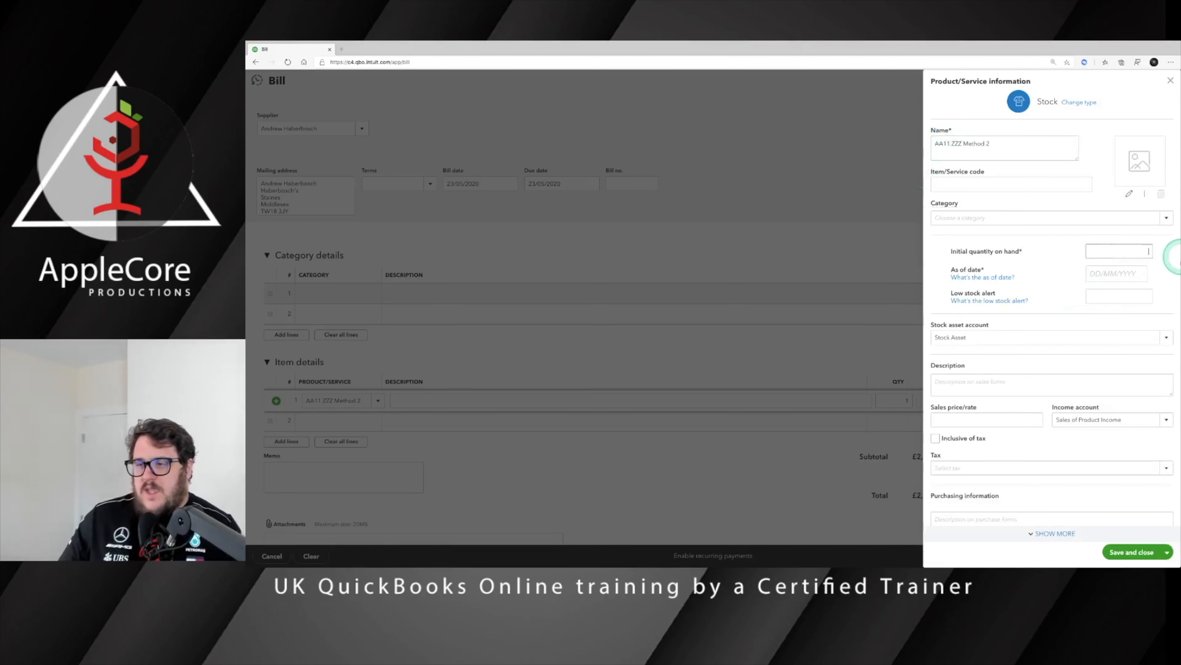
pyautogui.click(1129, 273)
pyautogui.click(1131, 352)
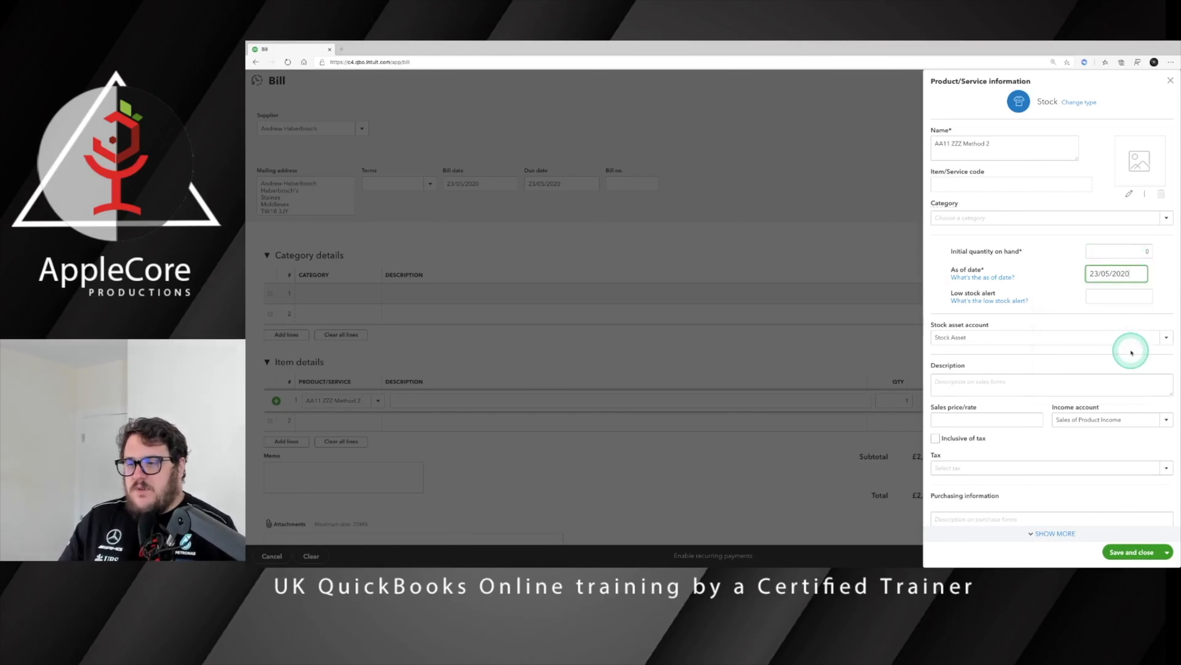
pyautogui.scroll(-2, 1065, 306)
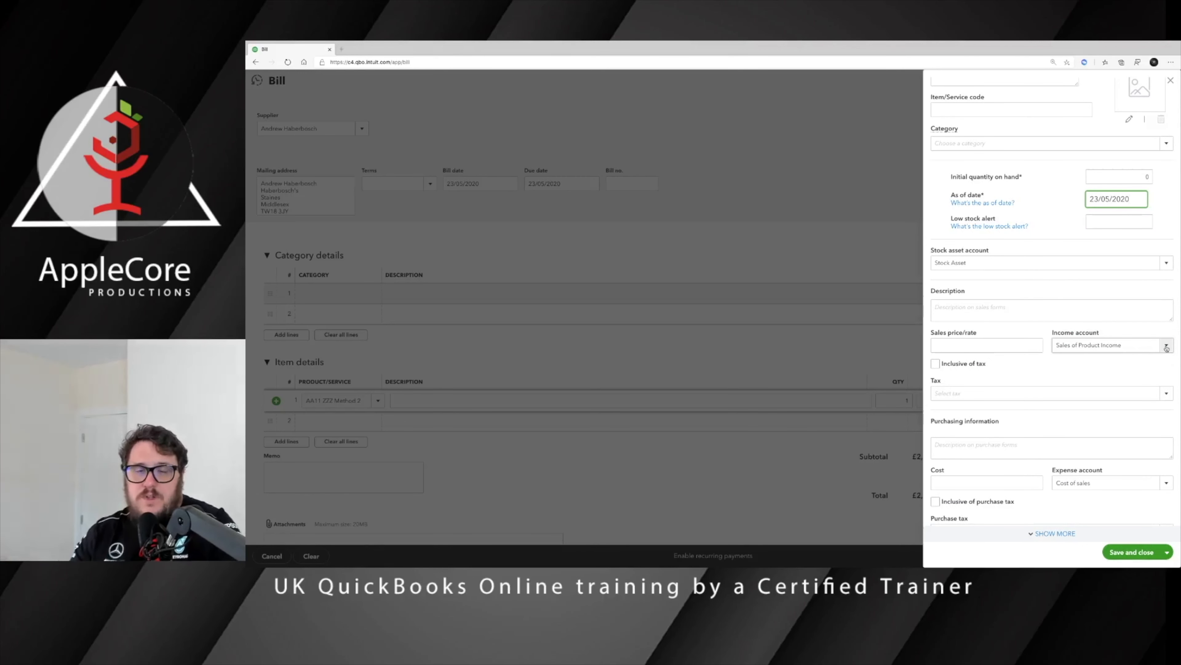
# Step: Start adding Margin Scheme Sales as the item's new income account
pyautogui.click(1132, 343)
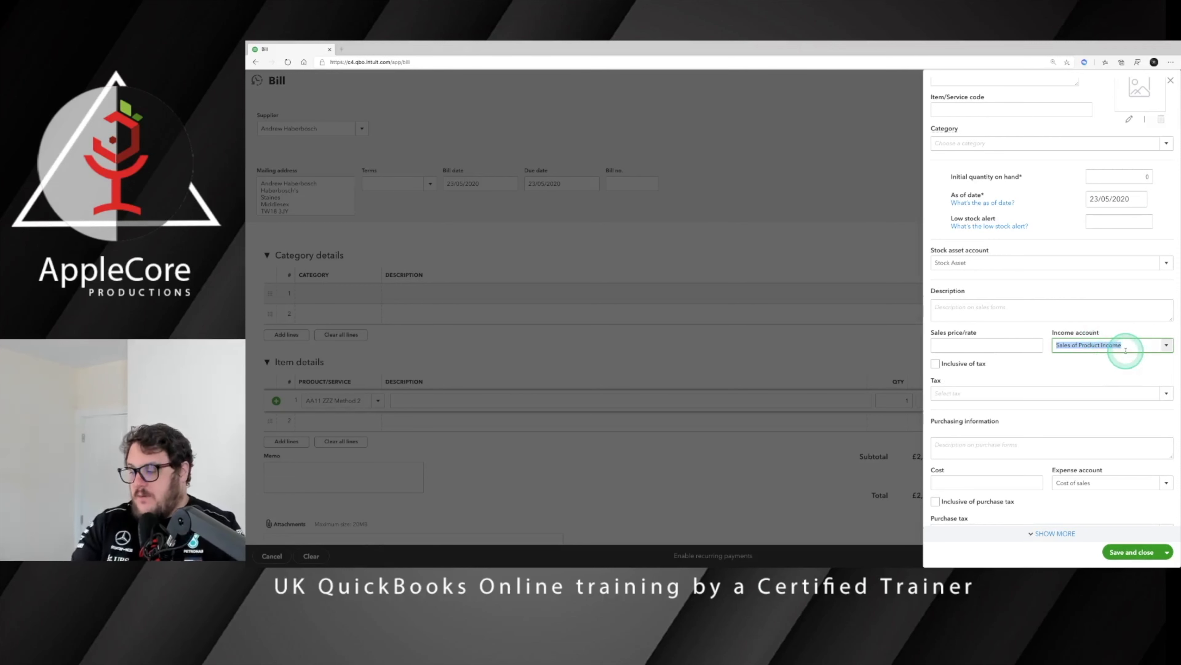
pyautogui.write('Mar')
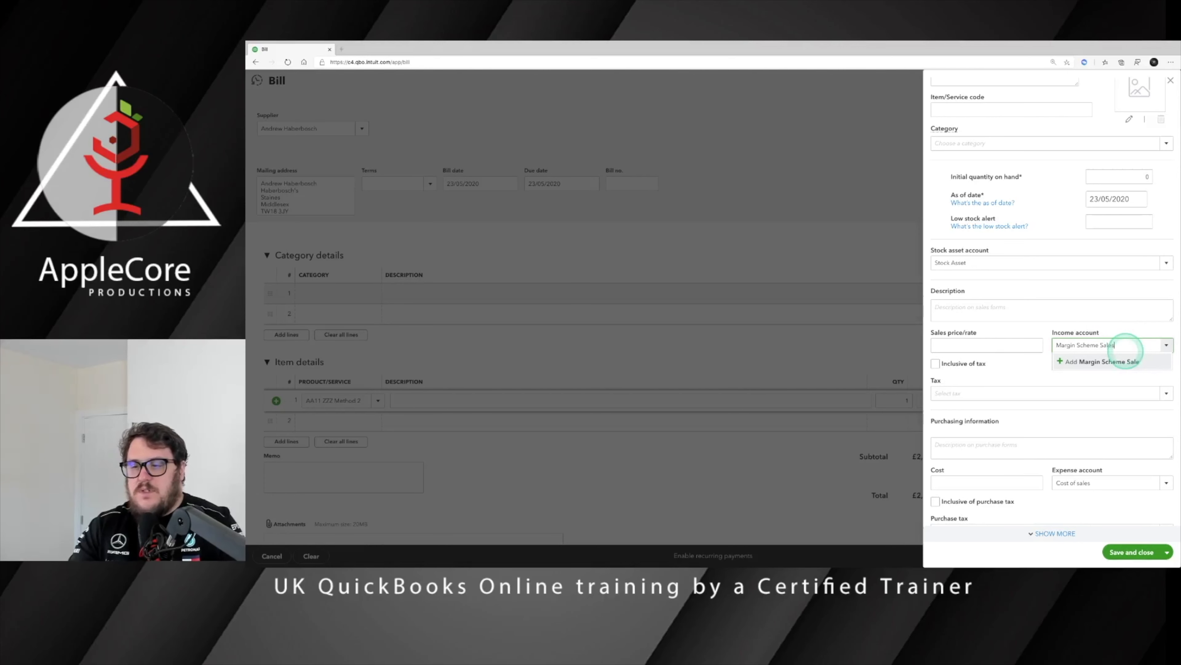
pyautogui.write('gin Scheme Sales')
pyautogui.click(1121, 360)
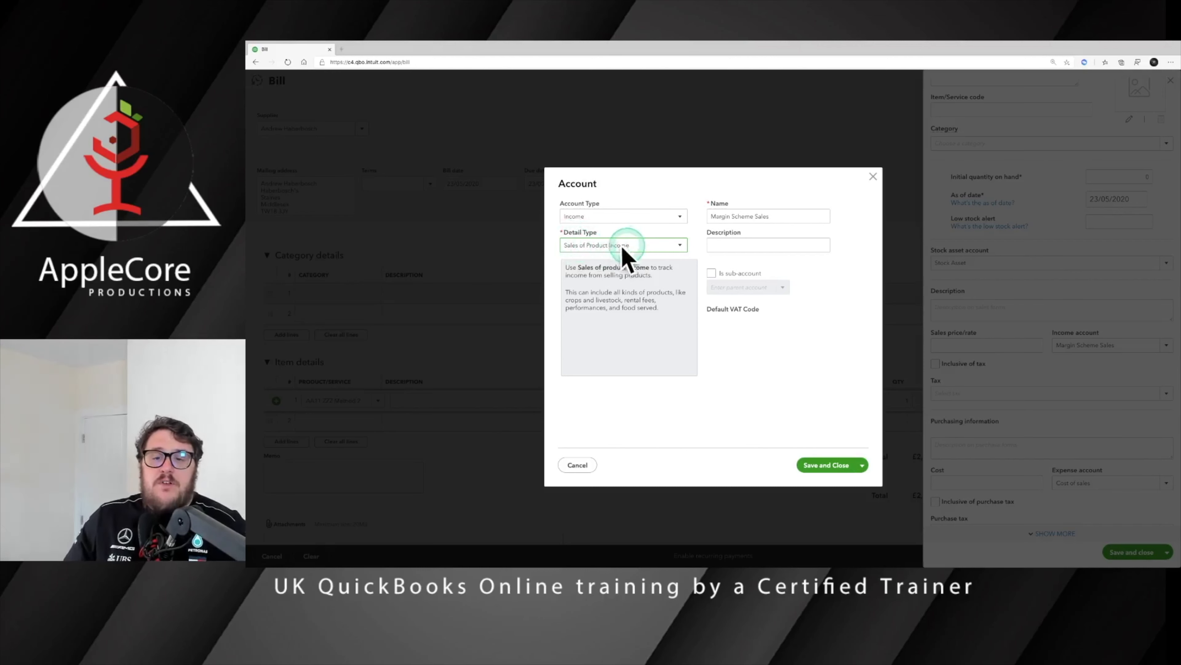
# Step: Save Margin Scheme Sales and add Margin Scheme Purchases as the item's expense account
pyautogui.click(826, 465)
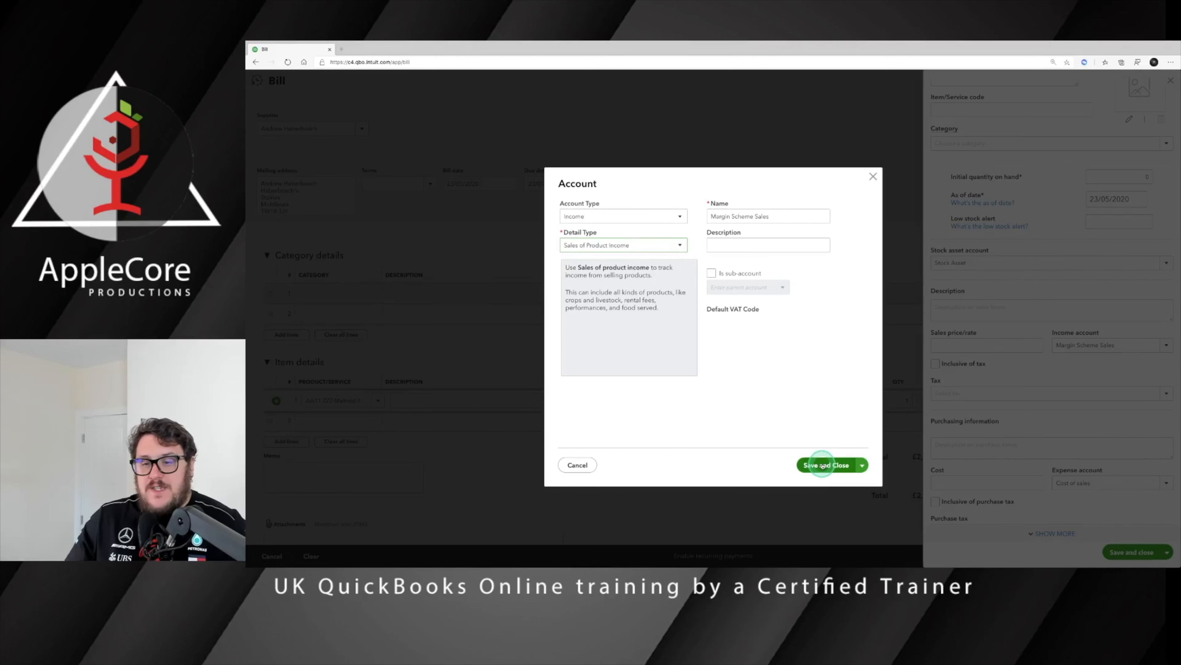
pyautogui.click(1093, 482)
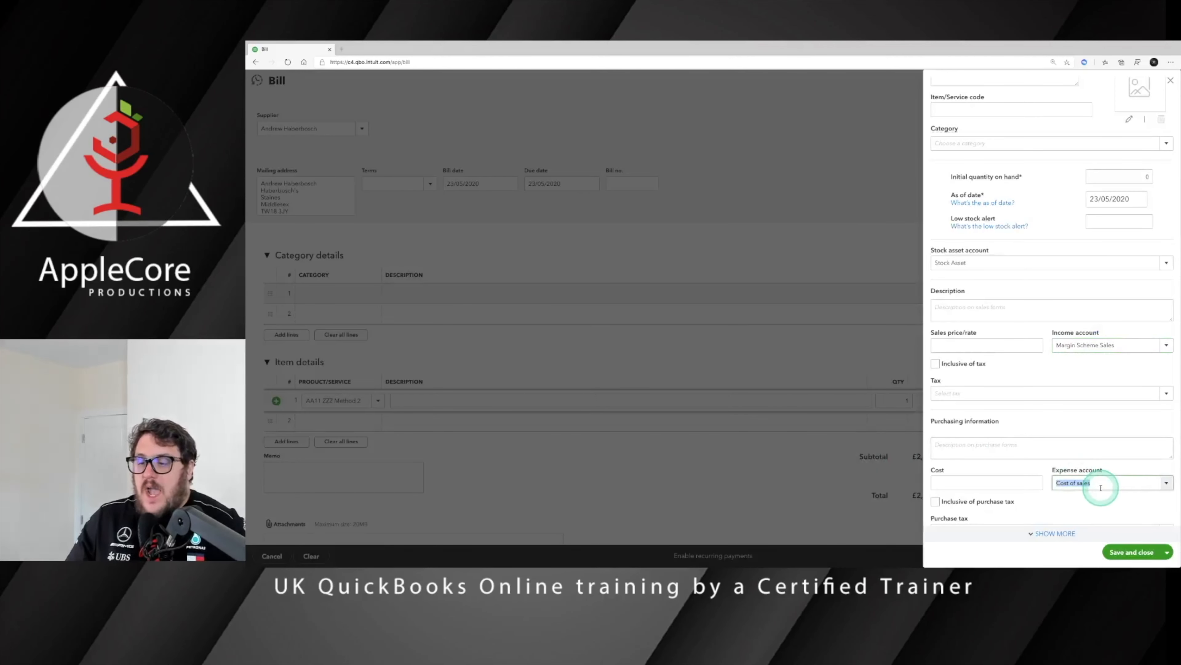
pyautogui.write('Ma')
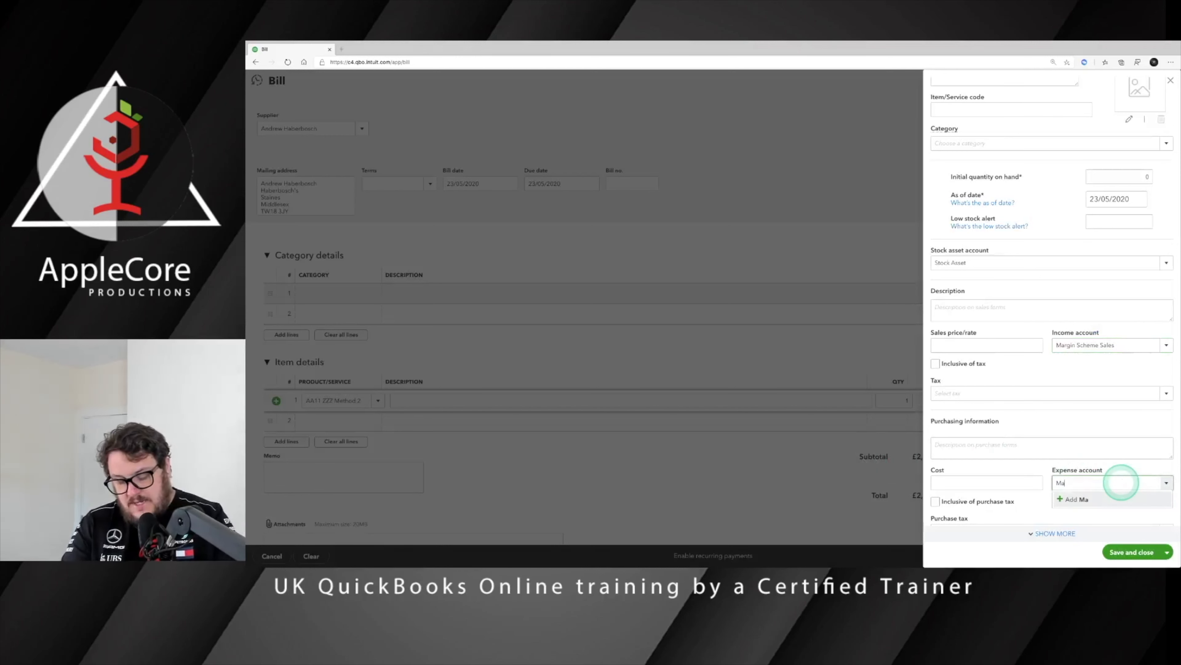
pyautogui.write('rgin ')
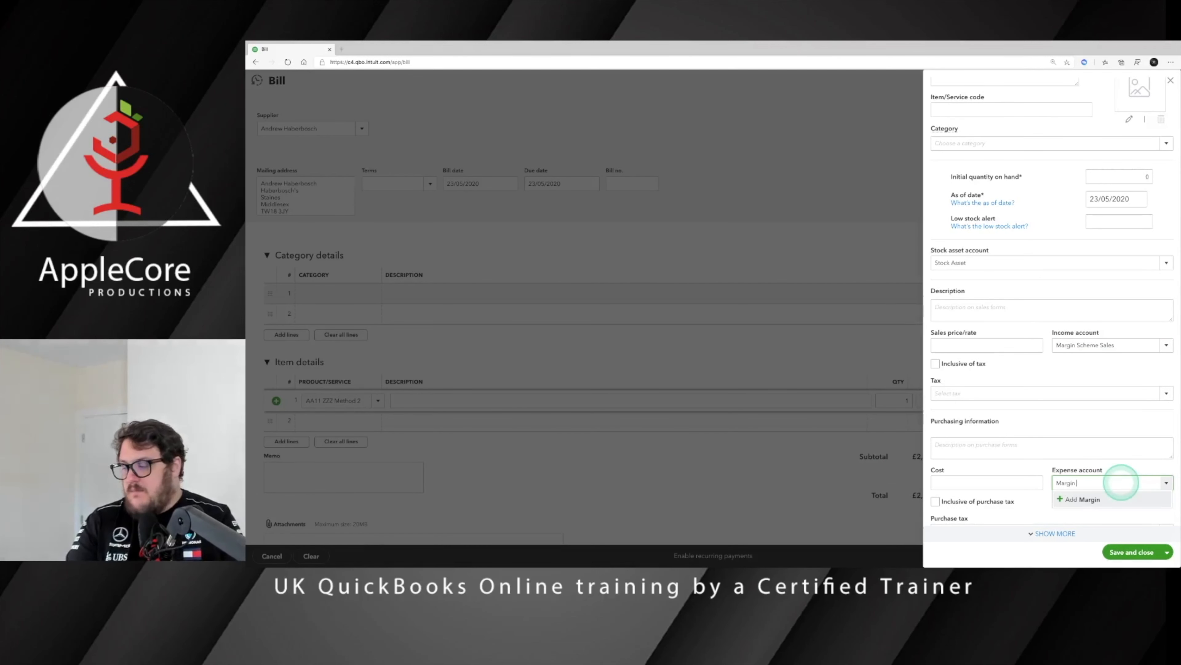
pyautogui.write('Scheme Purchases')
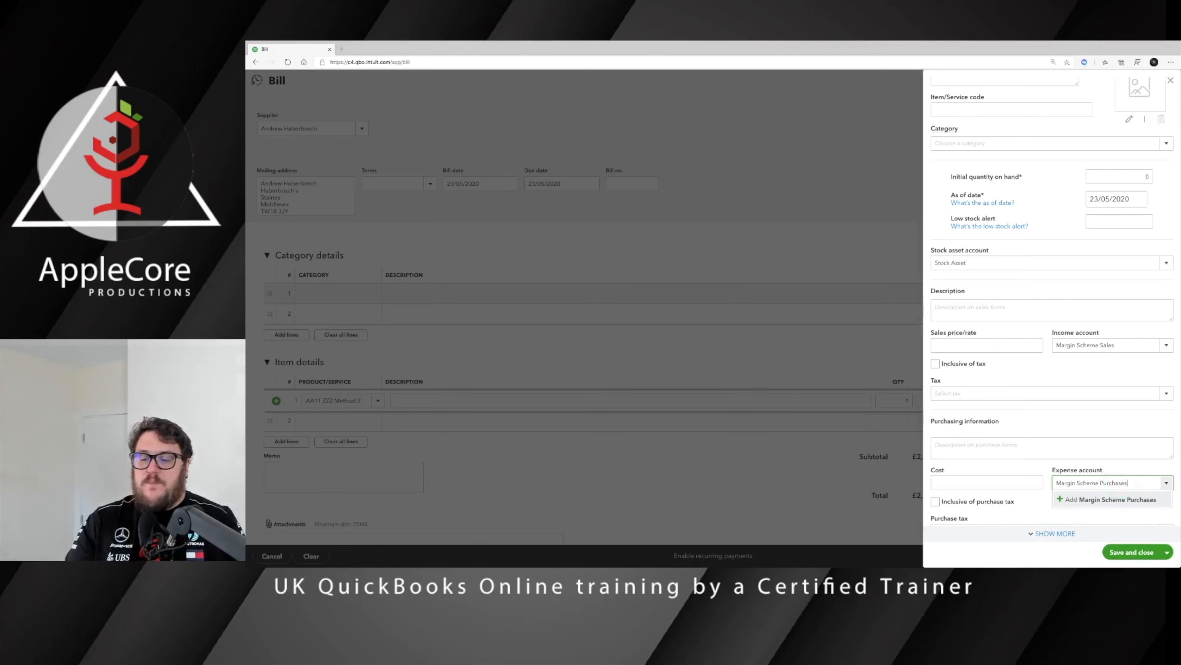
pyautogui.press('Tab')
pyautogui.click(826, 464)
pyautogui.click(987, 479)
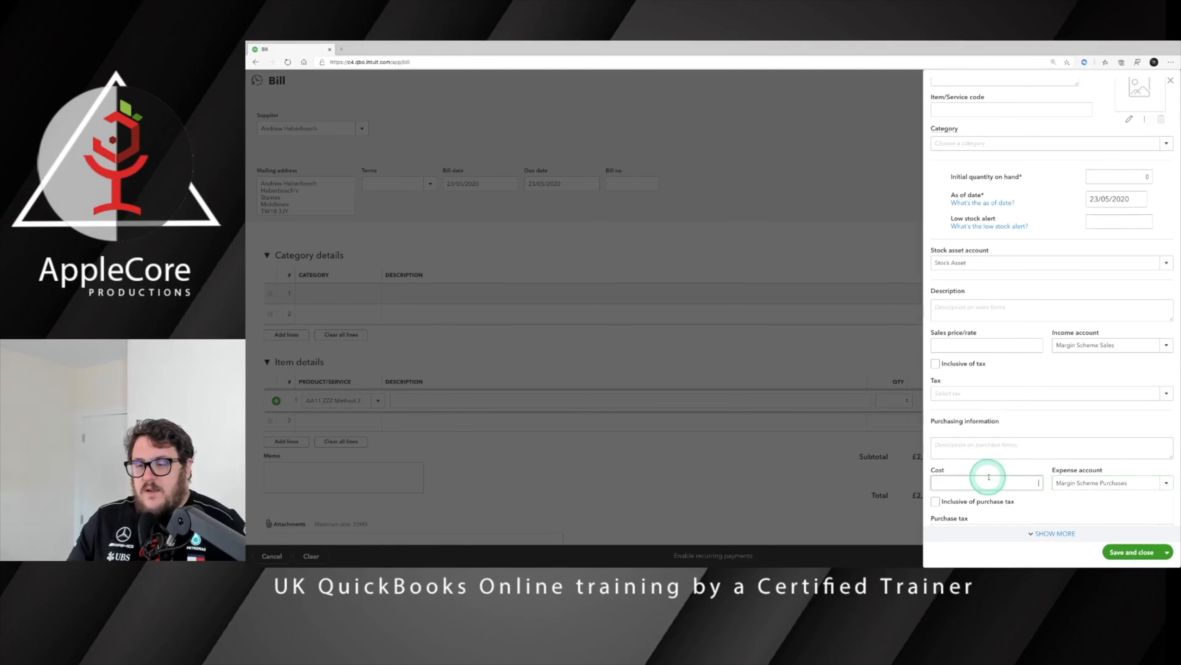
pyautogui.click(970, 344)
# Step: Clear the item's zero cost and set both sales and purchase tax to 0.0% Z
pyautogui.click(1038, 483)
pyautogui.moveTo(1033, 486); pyautogui.dragTo(1138, 483)
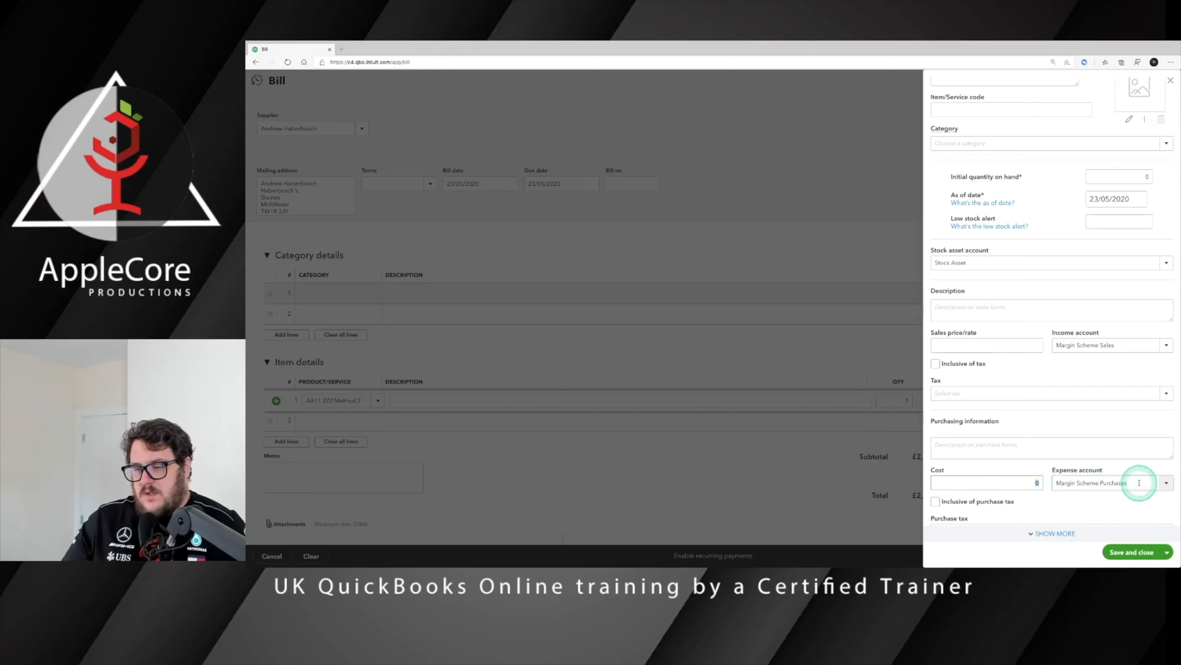
pyautogui.press('BackSpace')
pyautogui.click(1069, 389)
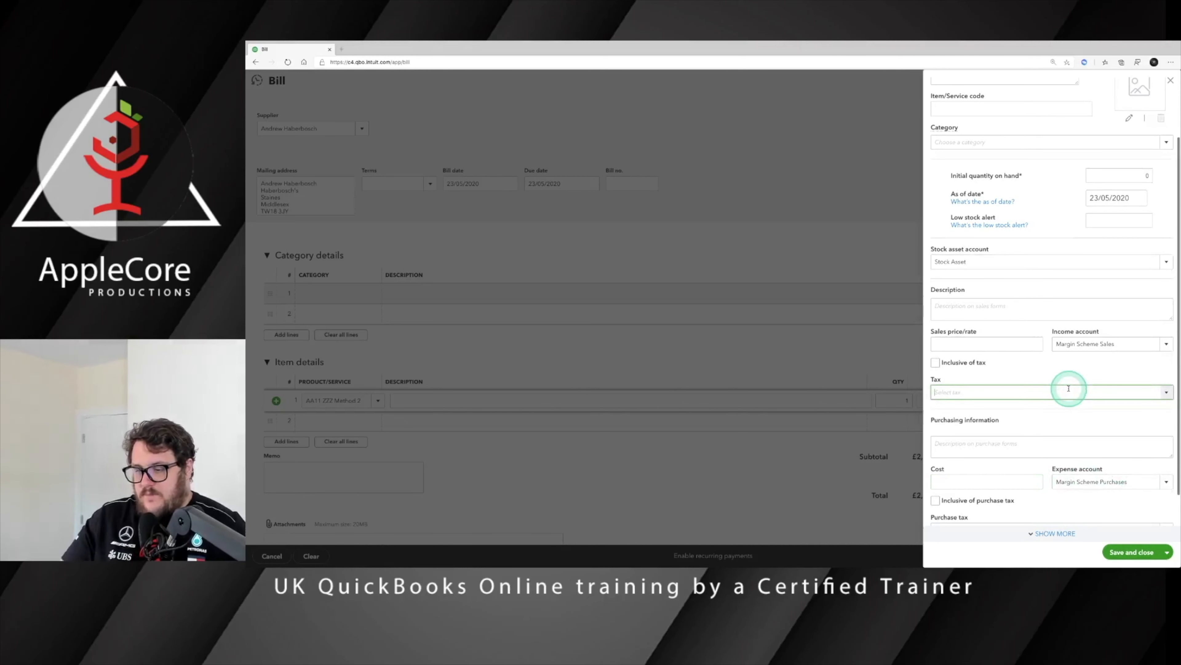
pyautogui.click(1022, 422)
pyautogui.scroll(-1, 1060, 428)
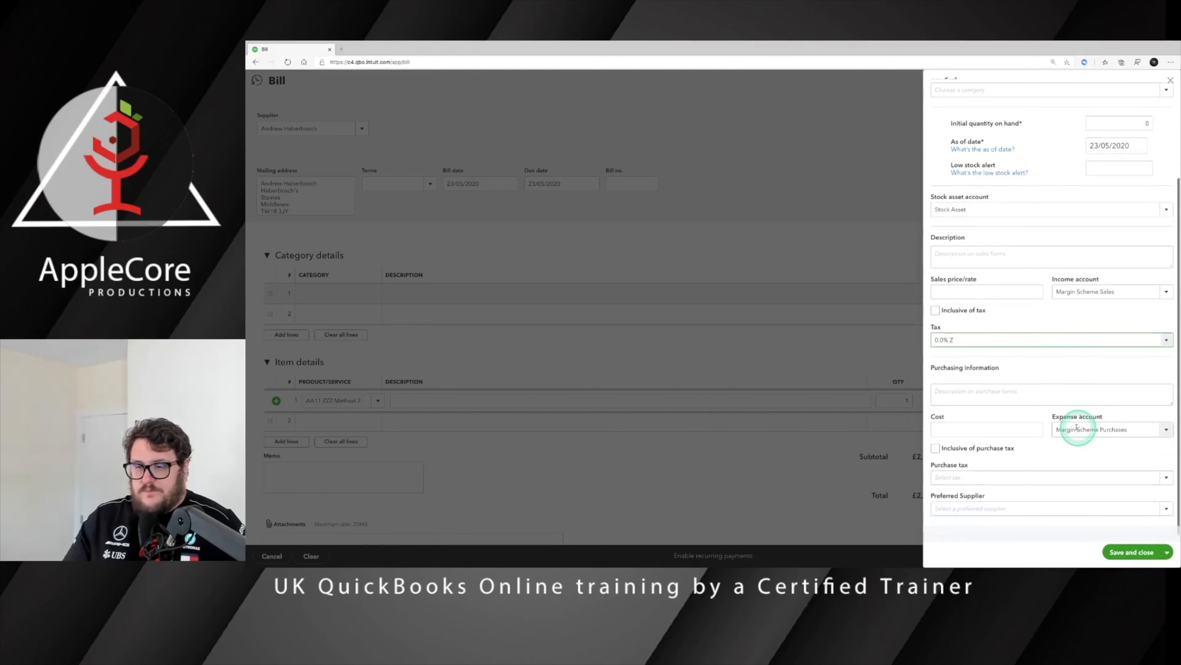
pyautogui.click(1076, 480)
pyautogui.write('0')
pyautogui.click(960, 510)
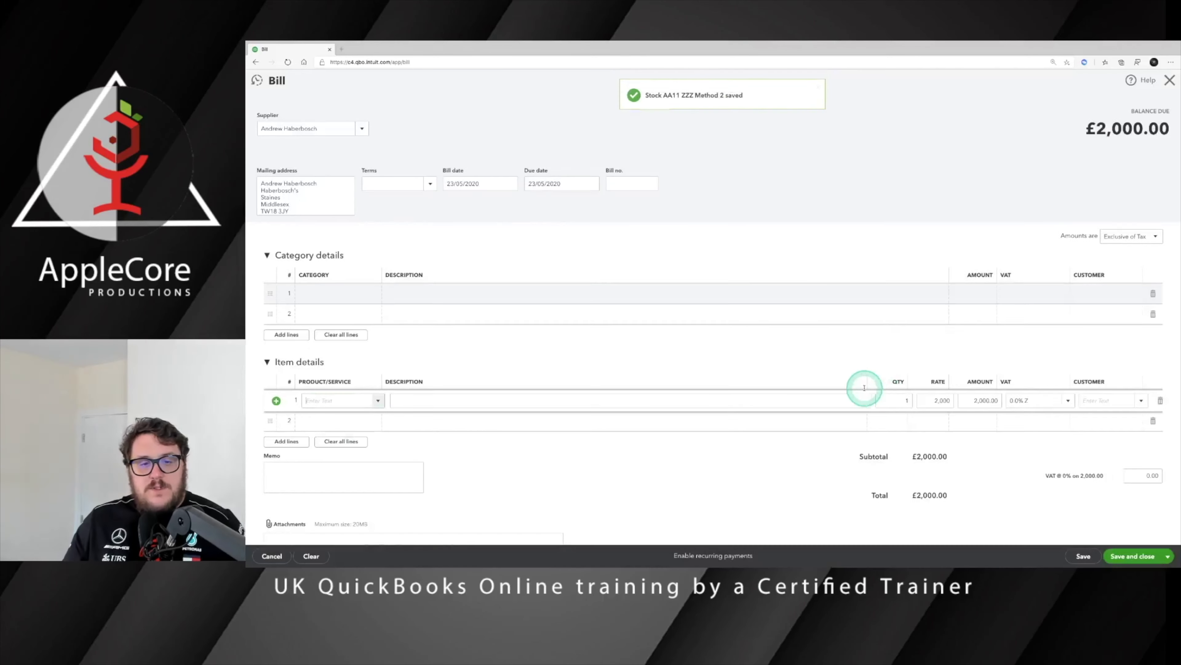
# Step: Save the stock item and make the bill tax-inclusive with a £2,000 rate on line 1
pyautogui.click(933, 395)
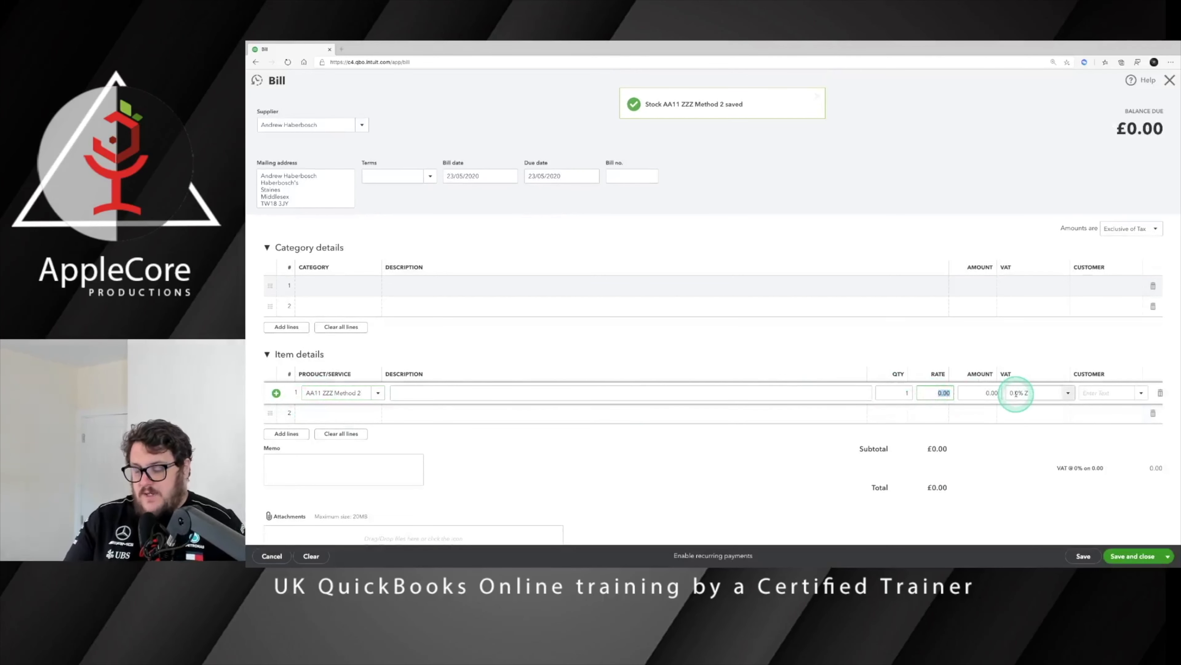
pyautogui.click(1144, 228)
pyautogui.click(1124, 257)
pyautogui.click(947, 392)
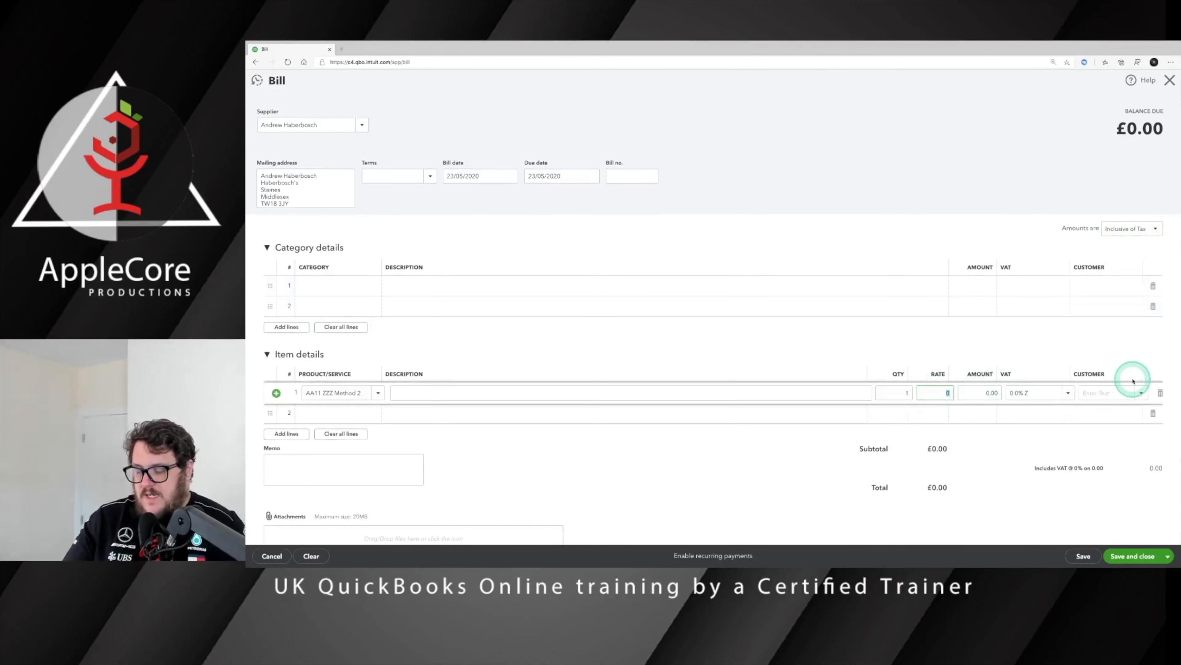
pyautogui.click(1021, 362)
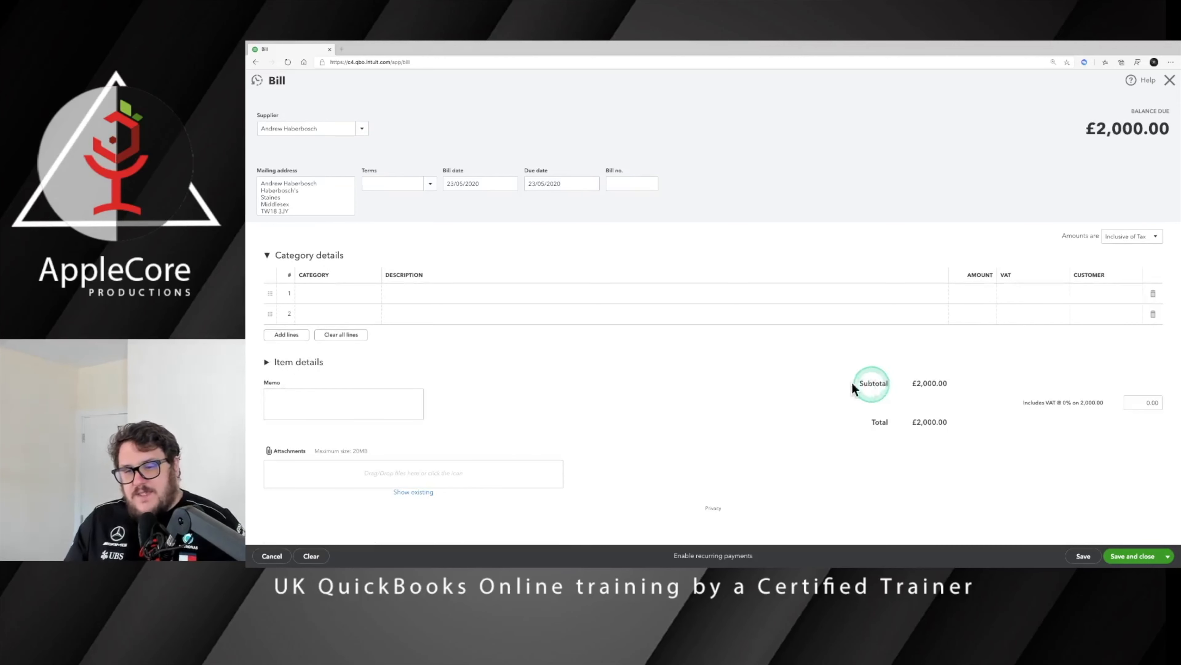
# Step: Check the line details and save and close the £2,000 bill
pyautogui.click(273, 362)
pyautogui.scroll(-1, 957, 430)
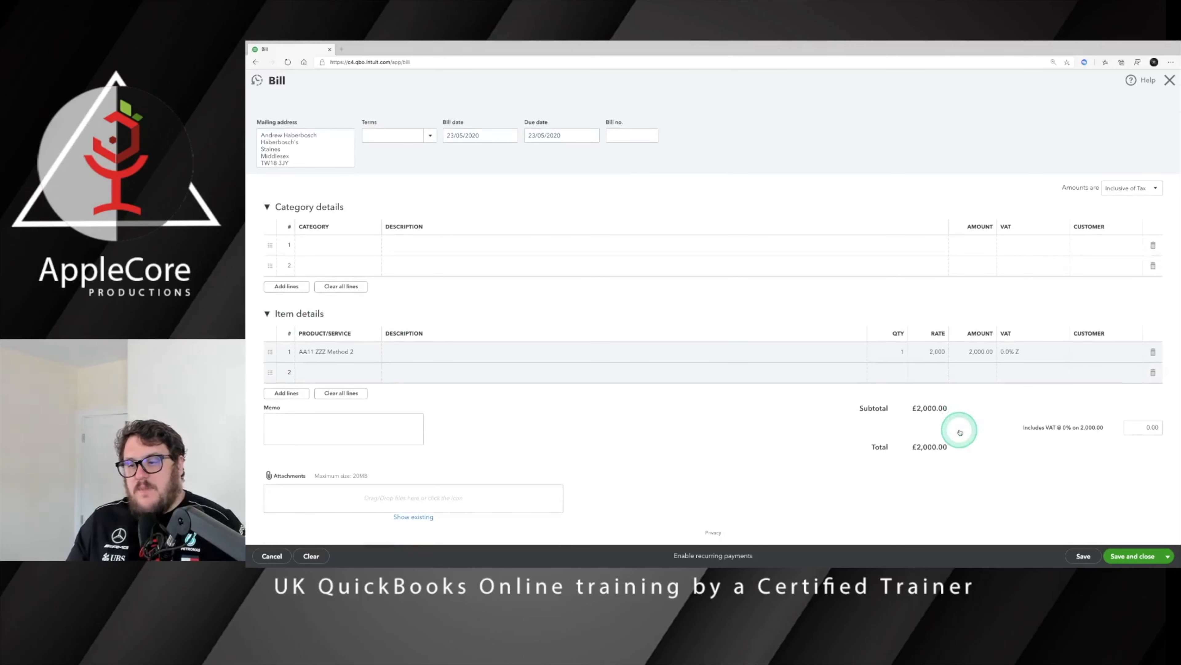
pyautogui.scroll(1, 960, 432)
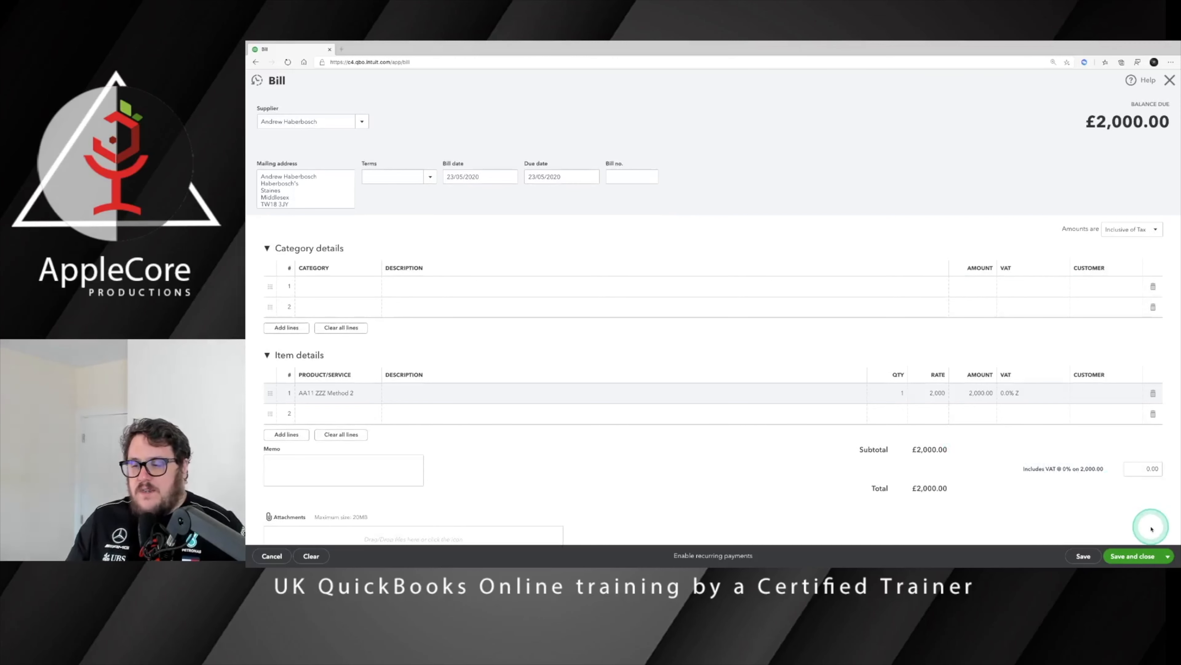
pyautogui.click(1133, 556)
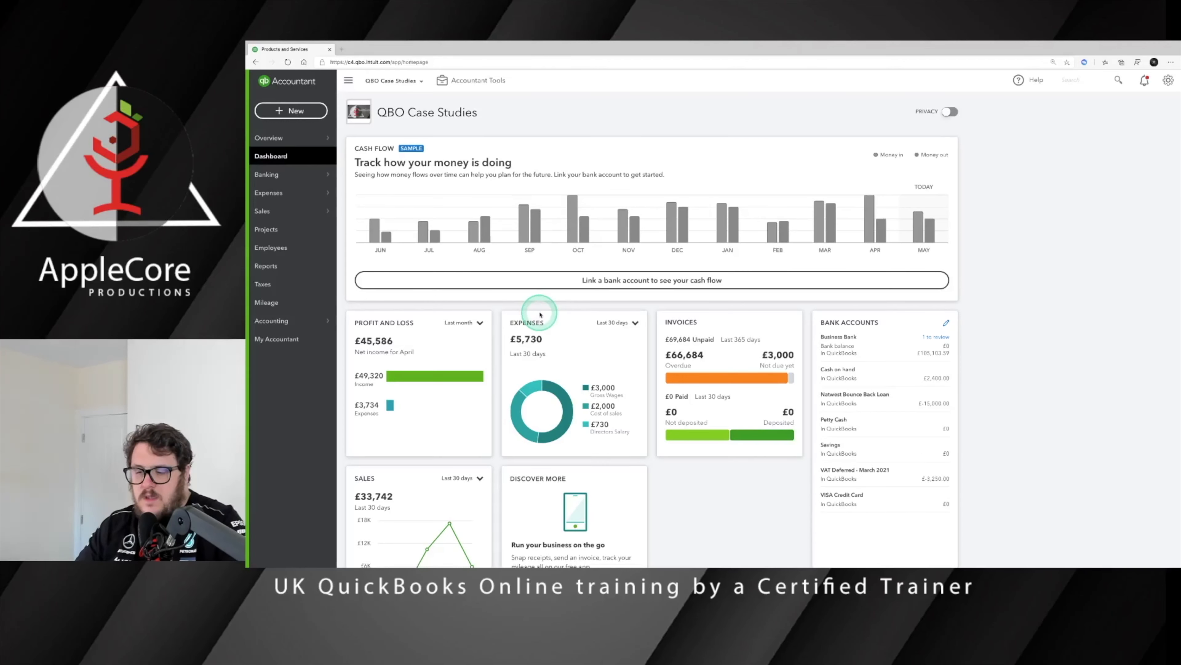
# Step: Start invoice 1009 for the chosen customer and list products for its first line
pyautogui.click(289, 110)
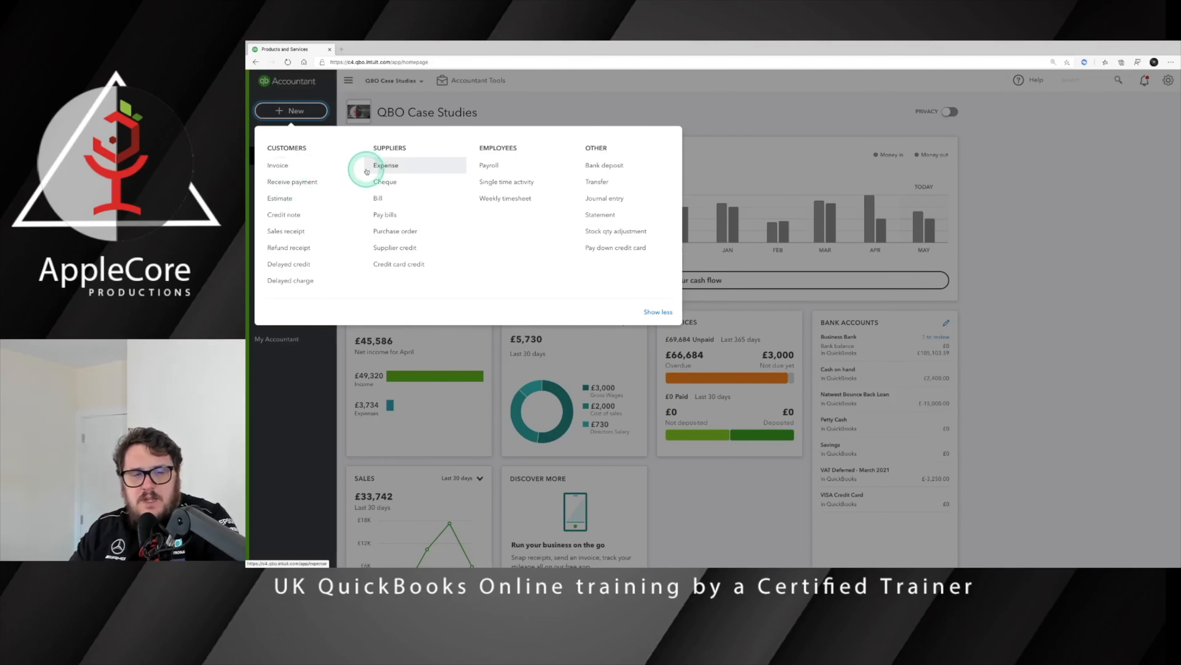
pyautogui.click(294, 167)
pyautogui.click(362, 123)
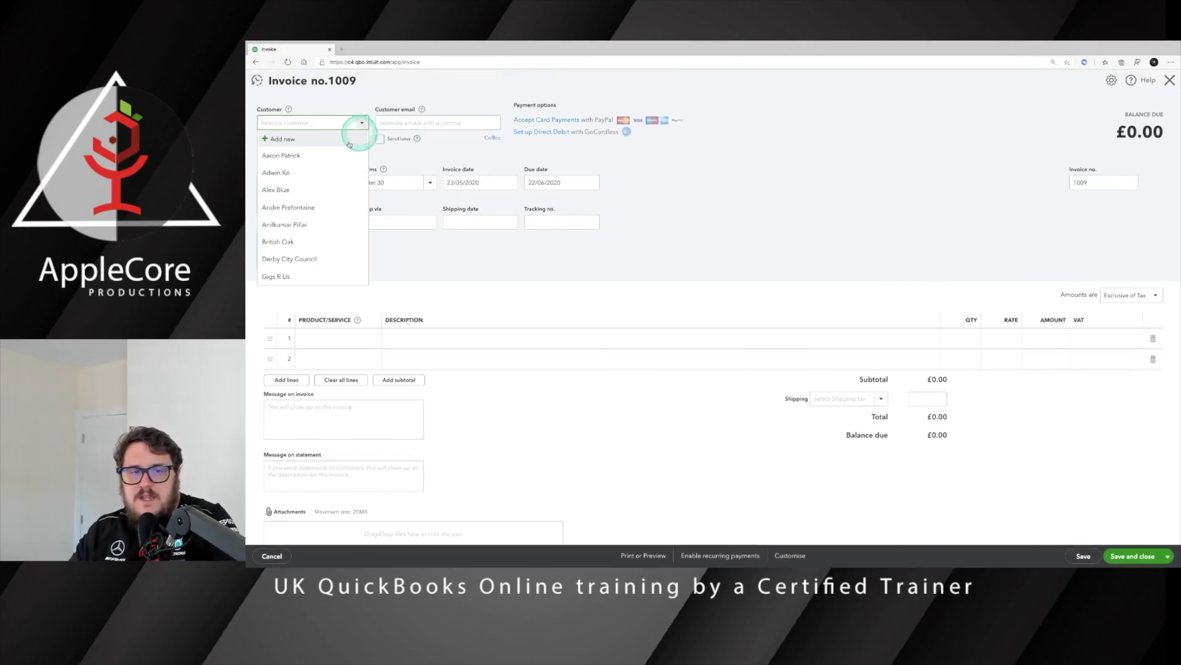
pyautogui.click(307, 207)
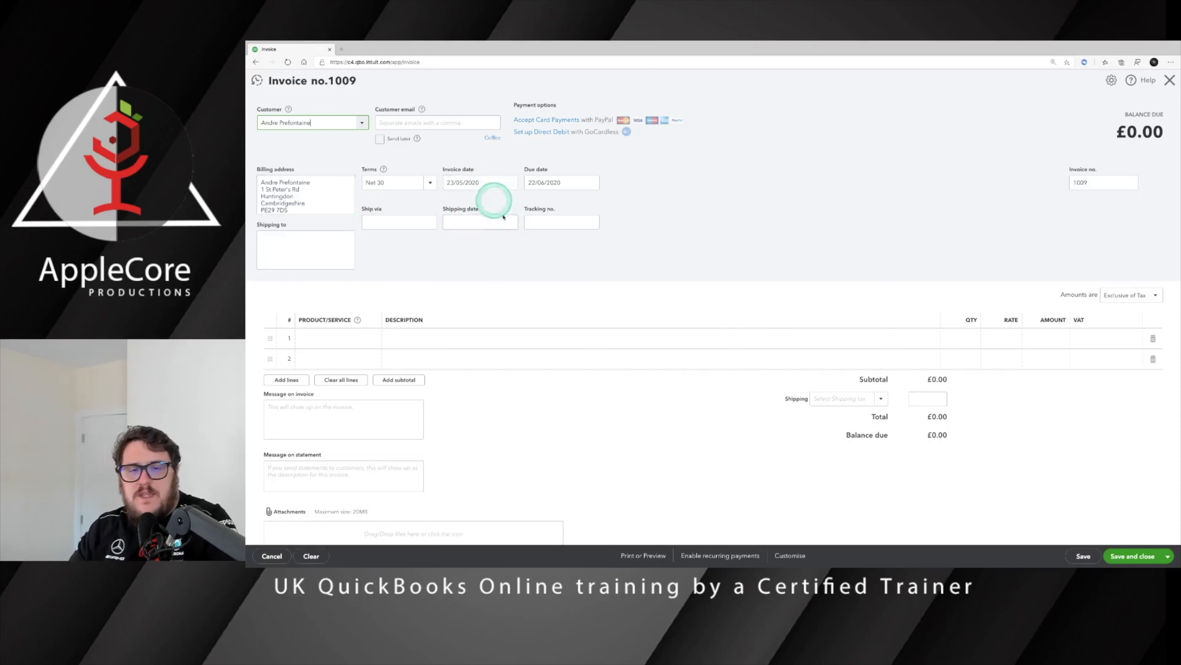
pyautogui.click(343, 344)
pyautogui.click(378, 339)
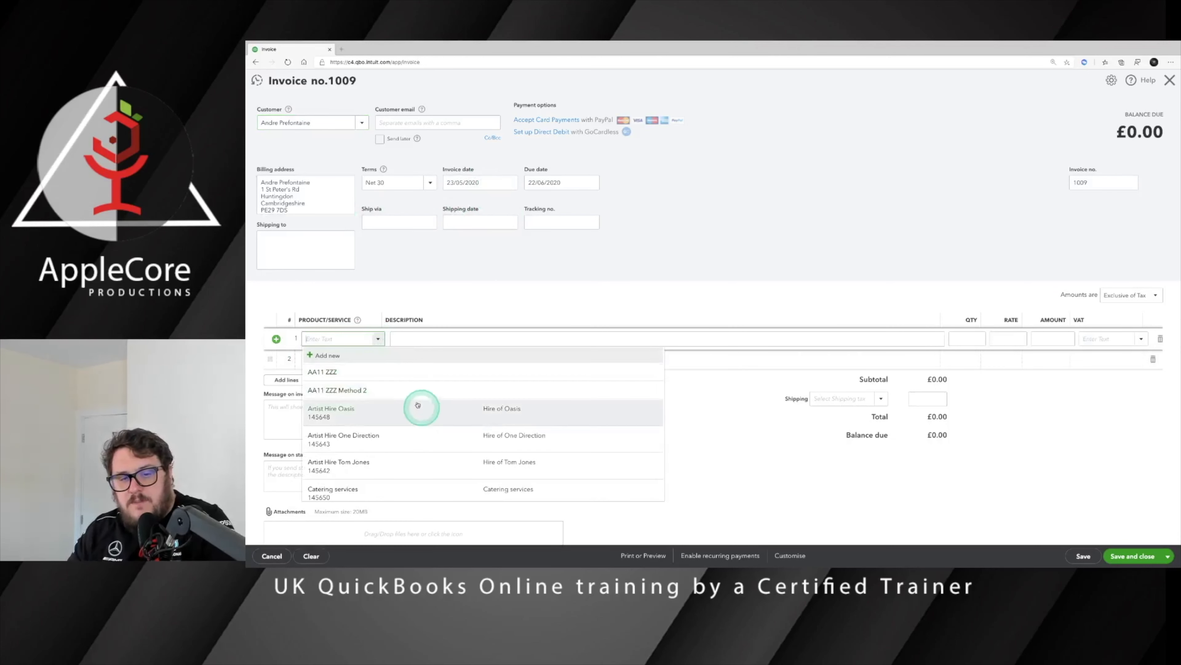
# Step: Put AA11 ZZZ Method 2 on line 1 at a £3,000 rate and save invoice 1009
pyautogui.click(362, 390)
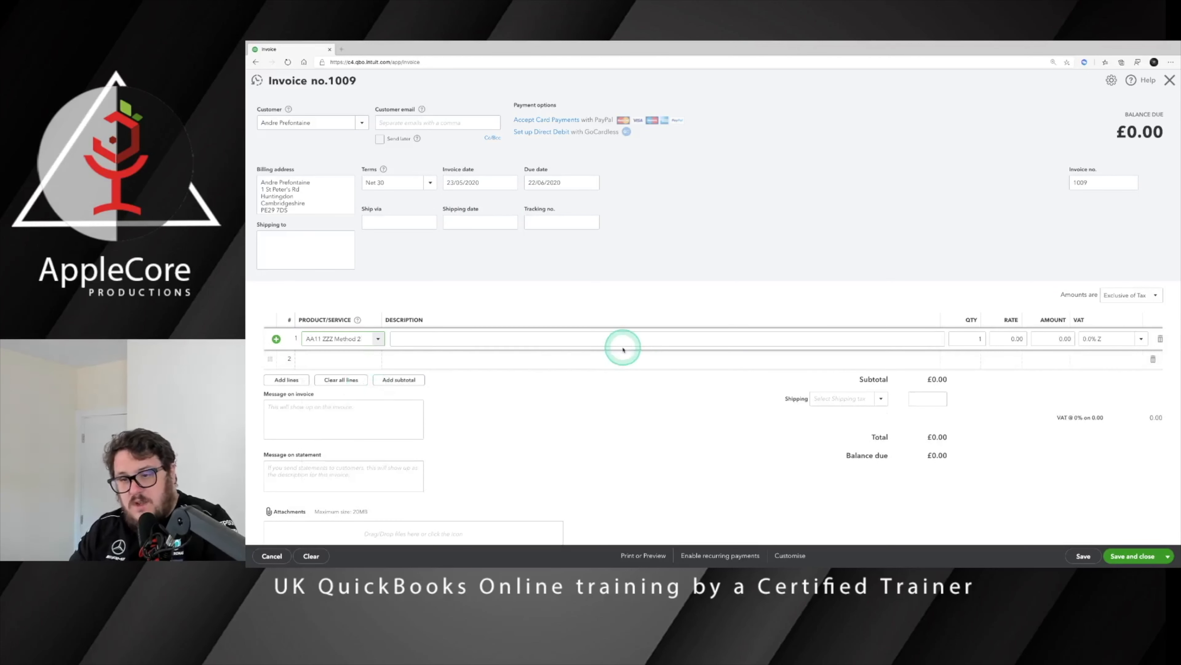
pyautogui.click(1005, 339)
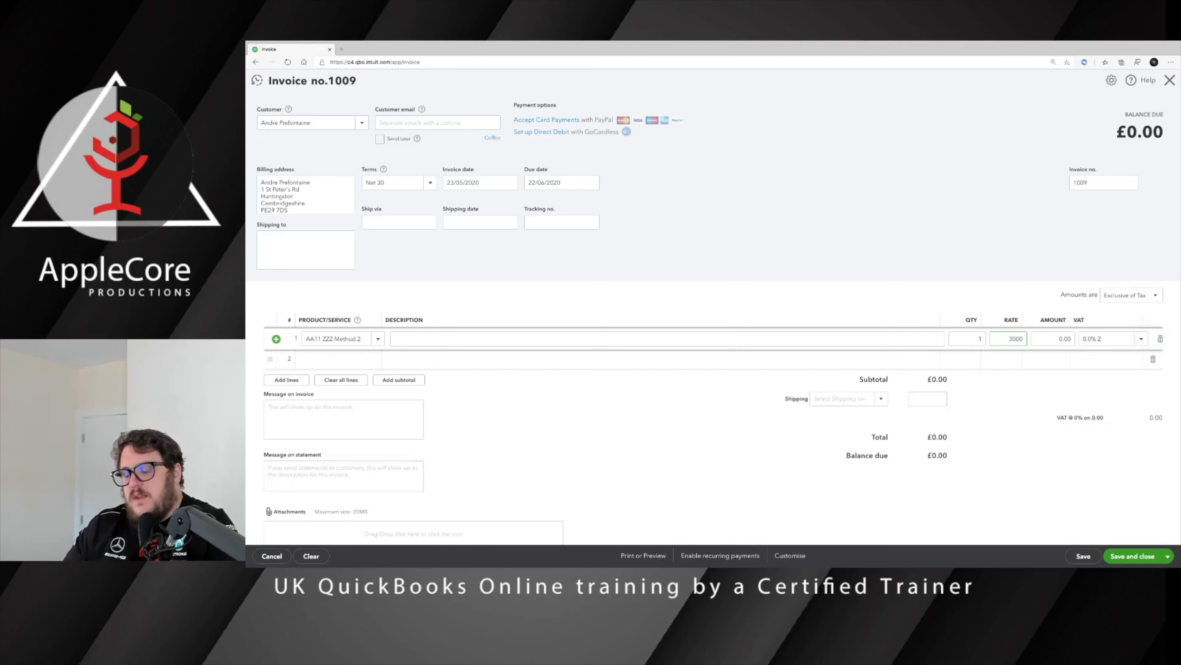
pyautogui.click(945, 382)
pyautogui.scroll(-1, 1021, 401)
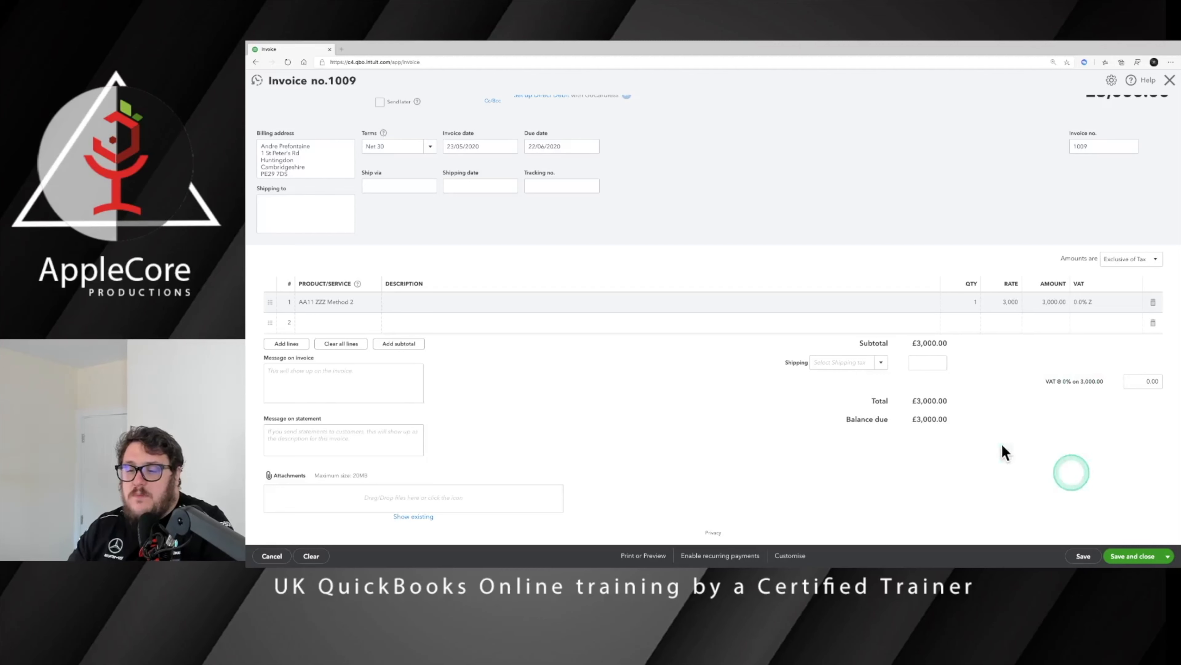
pyautogui.click(1140, 561)
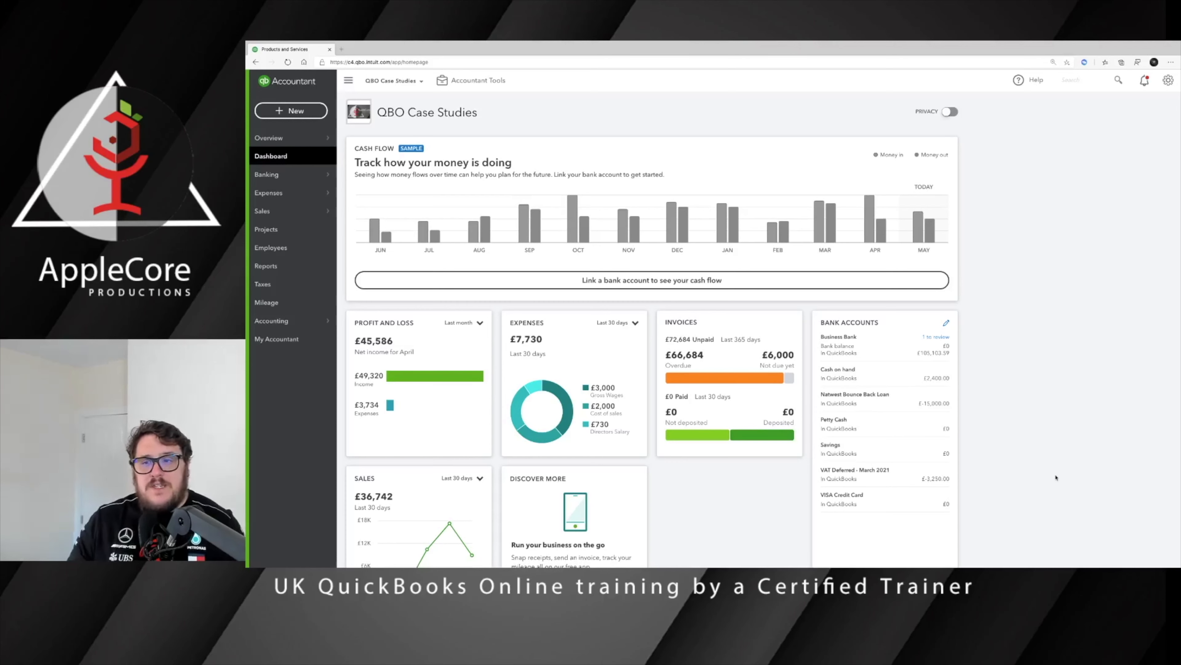
# Step: Confirm in Stock Valuation Detail that AA11 ZZZ Method 2 has zero on hand, then go to Reports
pyautogui.click(1112, 80)
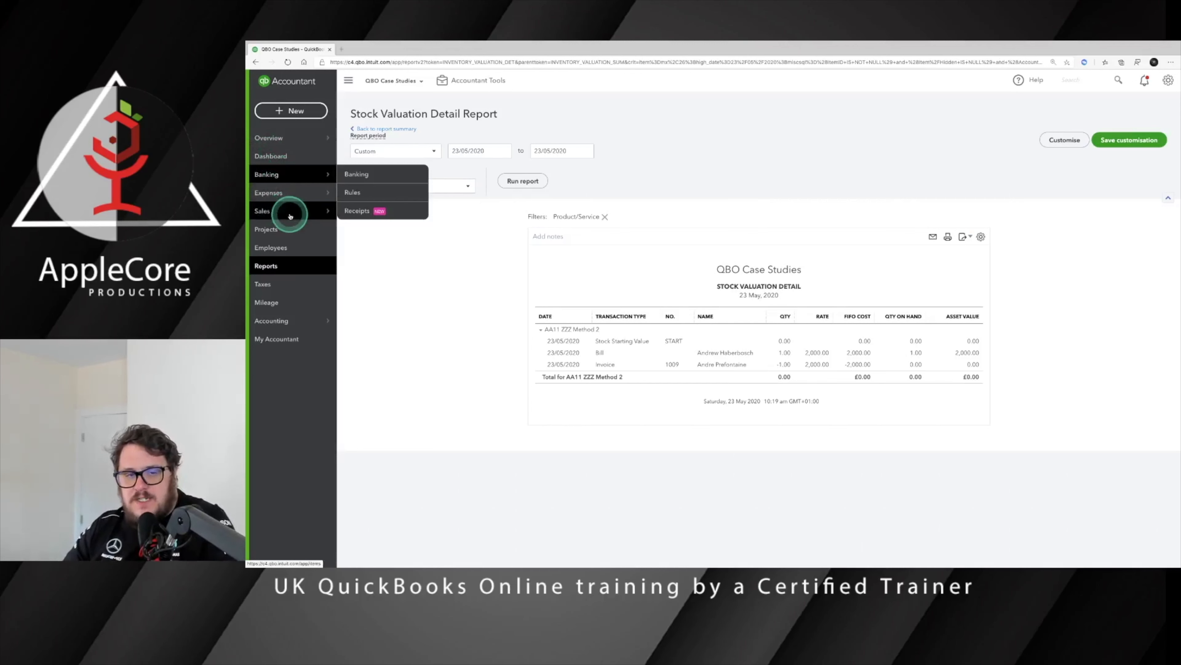
pyautogui.moveTo(289, 214)
pyautogui.click(290, 272)
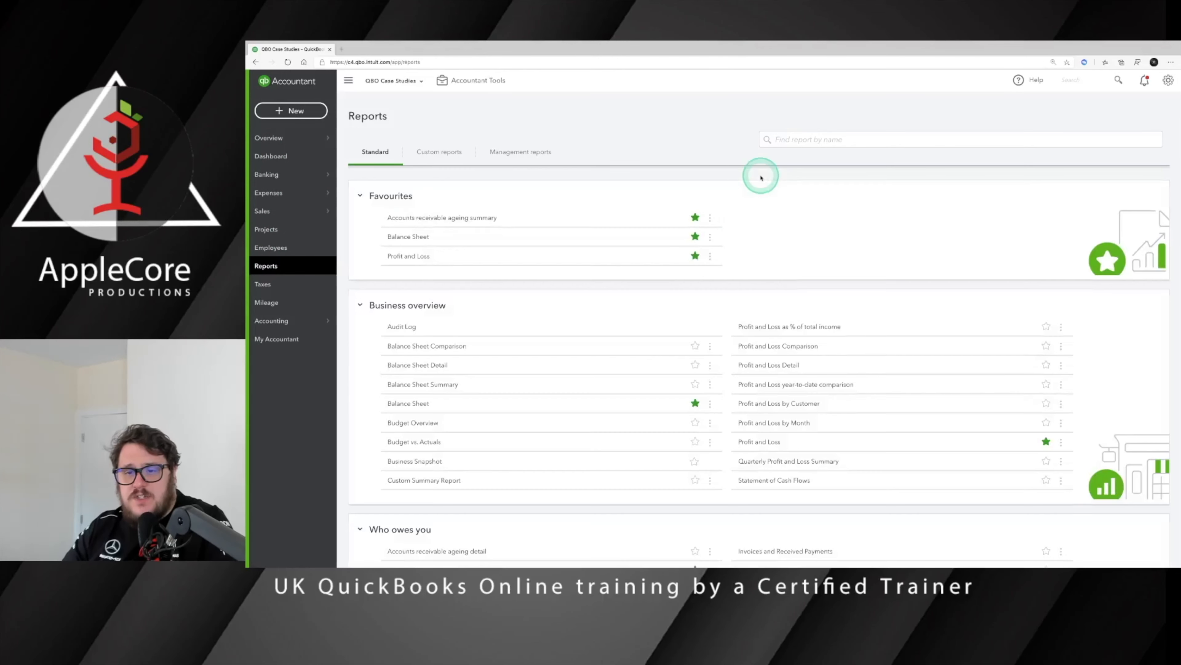
# Step: Run Profit and Loss for This Month, filtered to Margin Scheme Sales and Margin Scheme Purchases
pyautogui.click(409, 256)
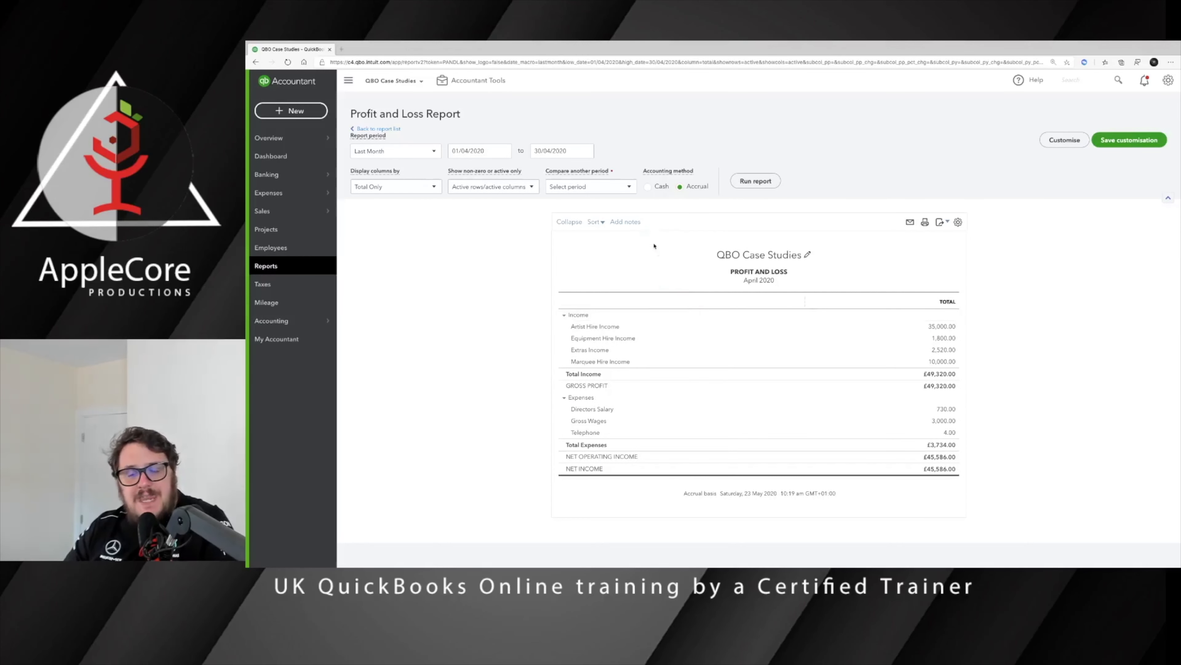
pyautogui.click(1060, 140)
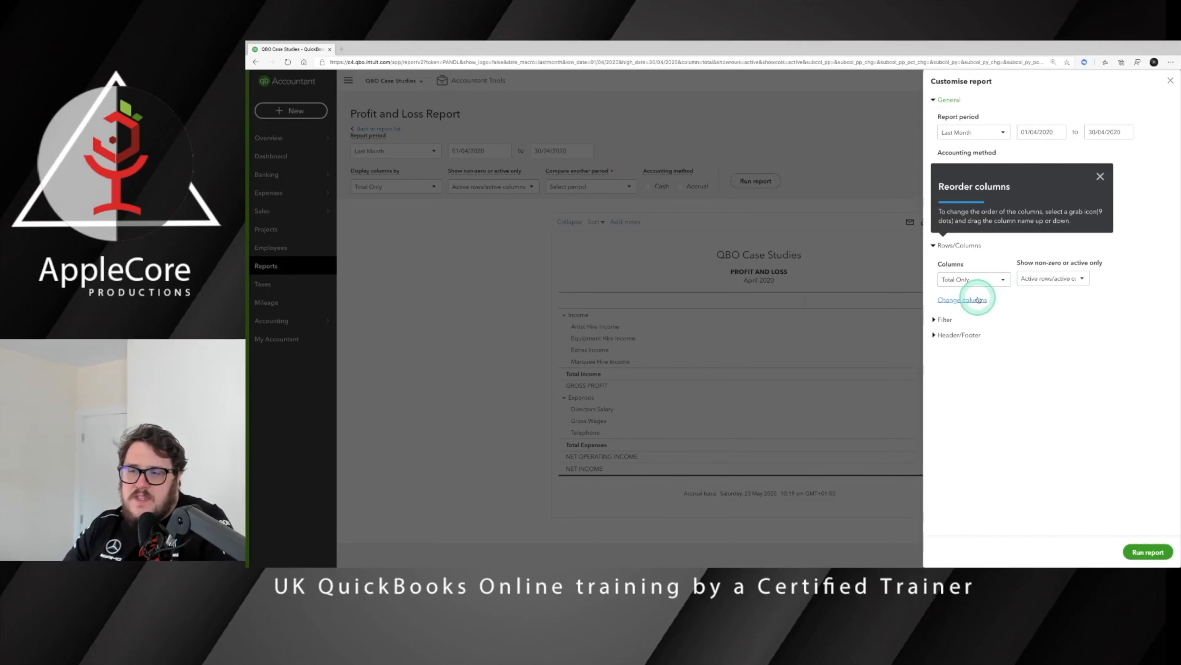
pyautogui.click(1000, 319)
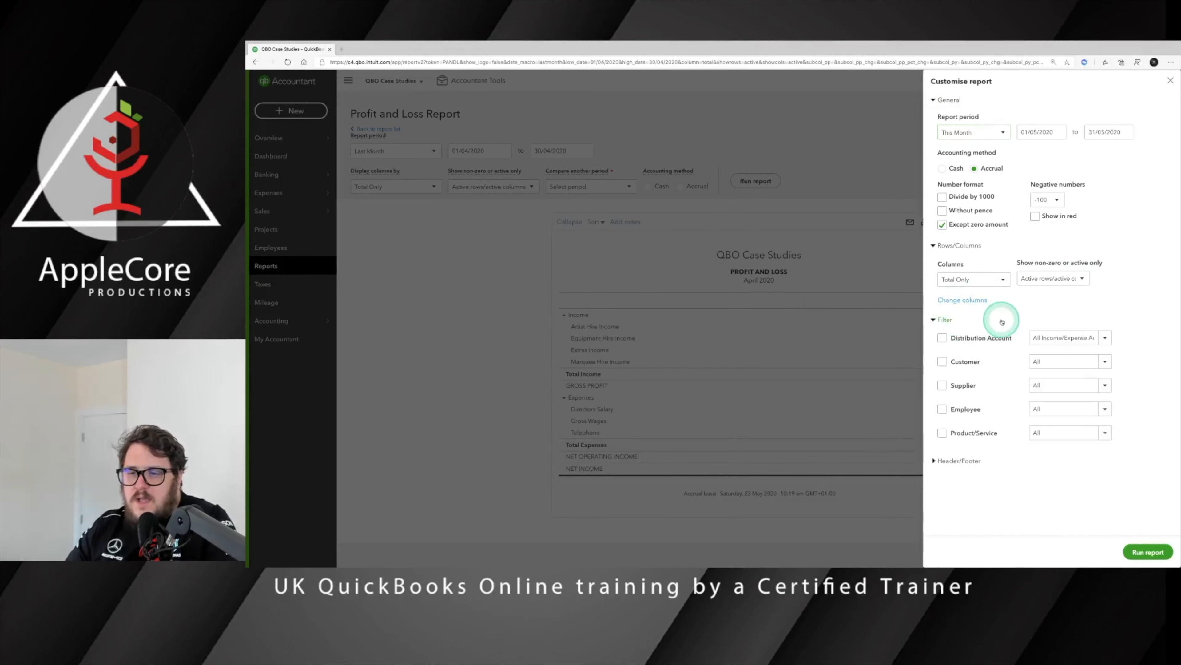
pyautogui.click(1076, 335)
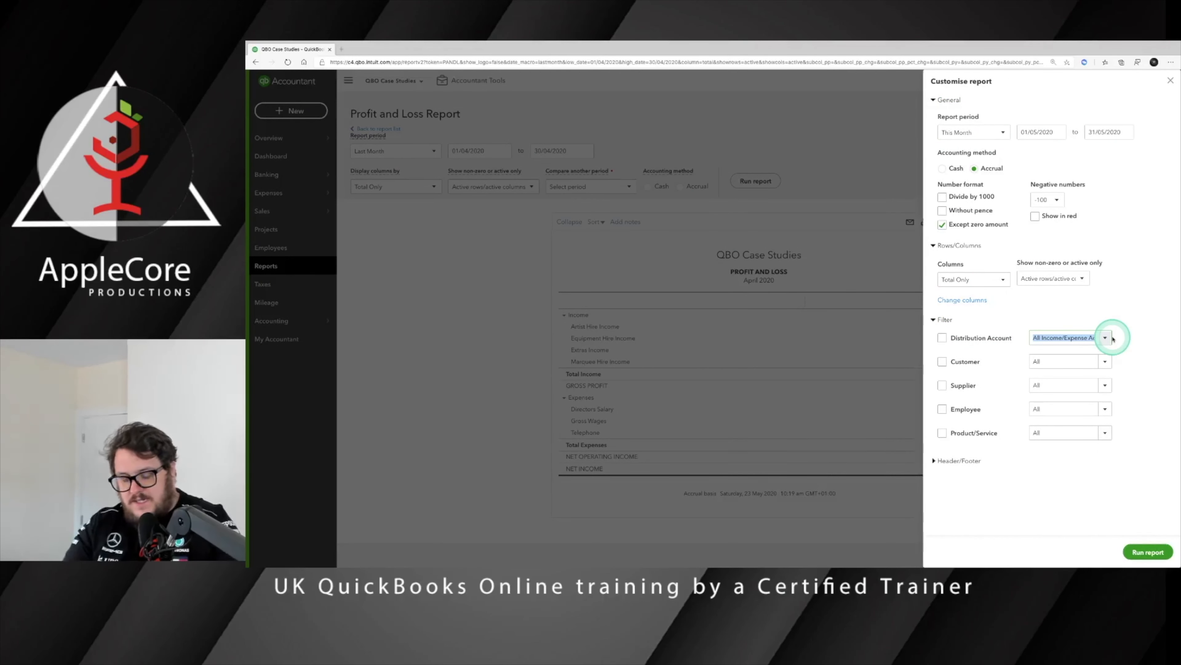
pyautogui.write('mar')
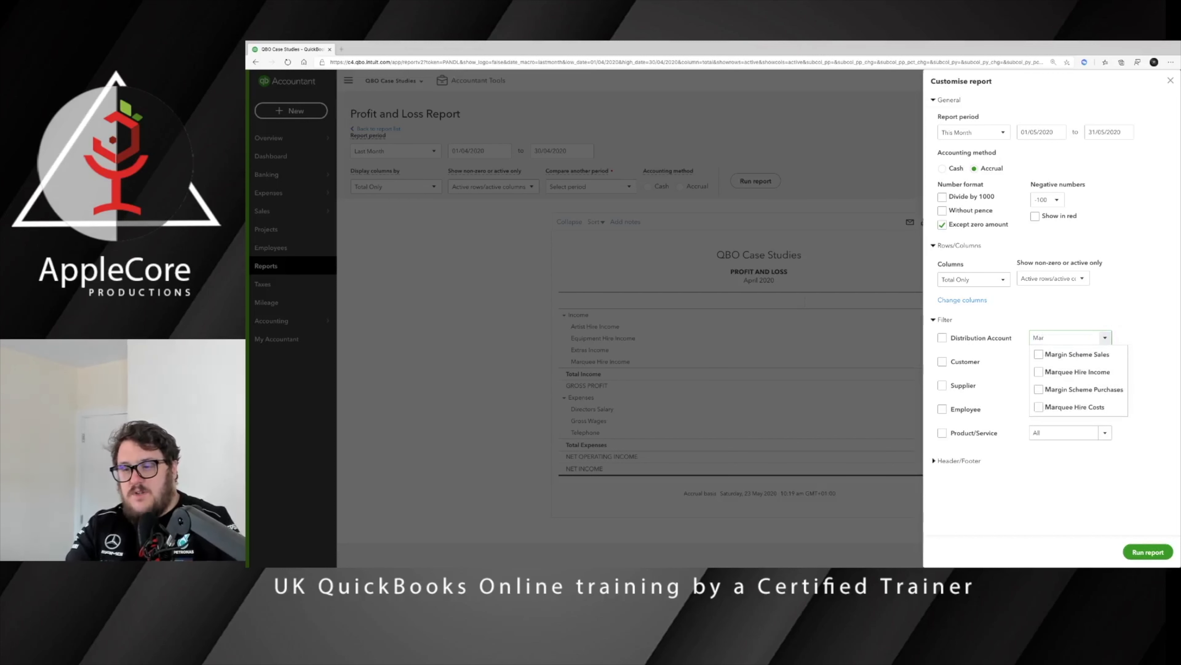
pyautogui.click(1038, 354)
pyautogui.click(1039, 390)
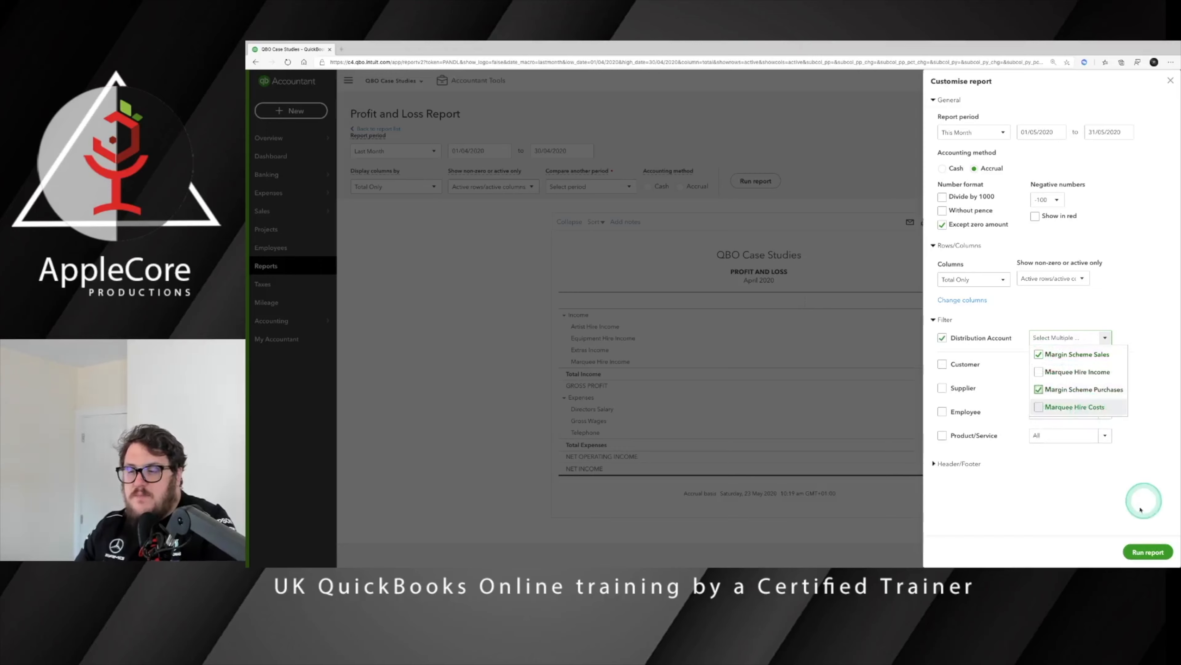
pyautogui.click(1128, 543)
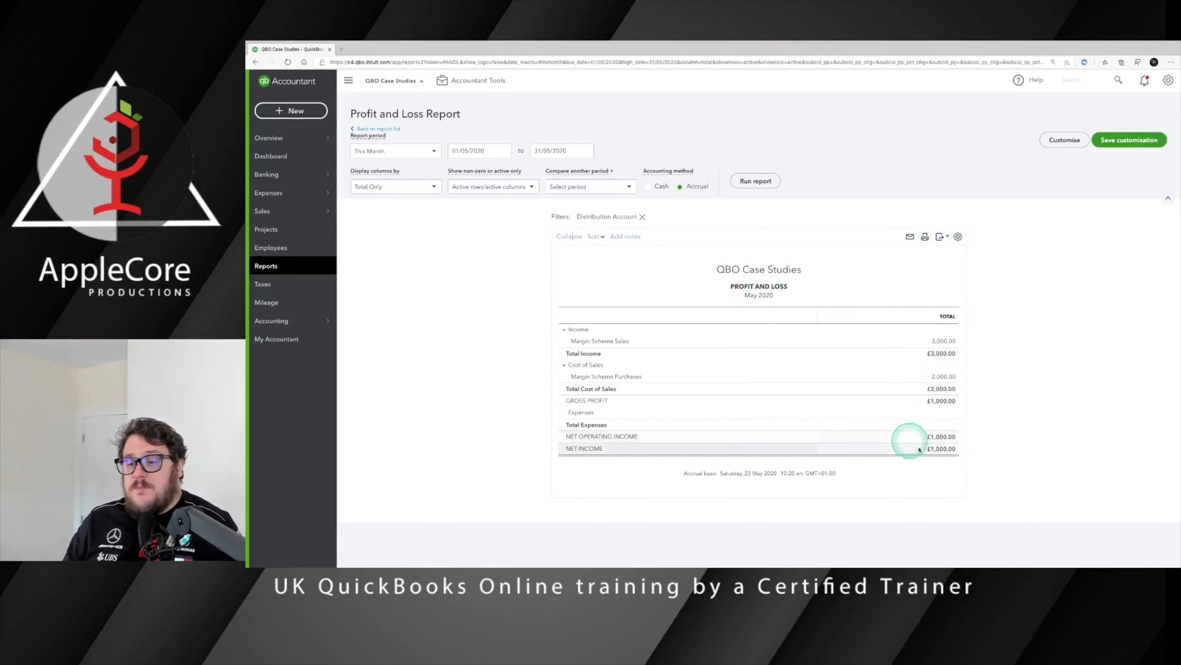
# Step: Review the £1,000 net income and duplicate the report into a second browser tab
pyautogui.scroll(5, 924, 449)
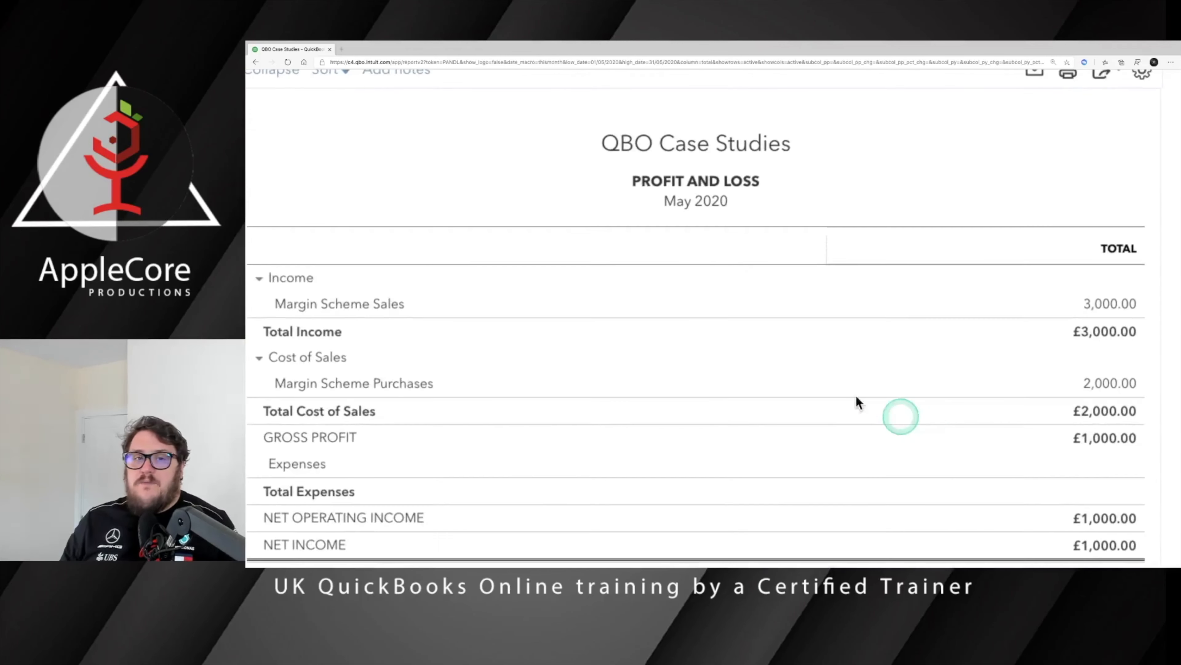
pyautogui.scroll(-5, 661, 219)
pyautogui.rightClick(288, 50)
pyautogui.click(321, 85)
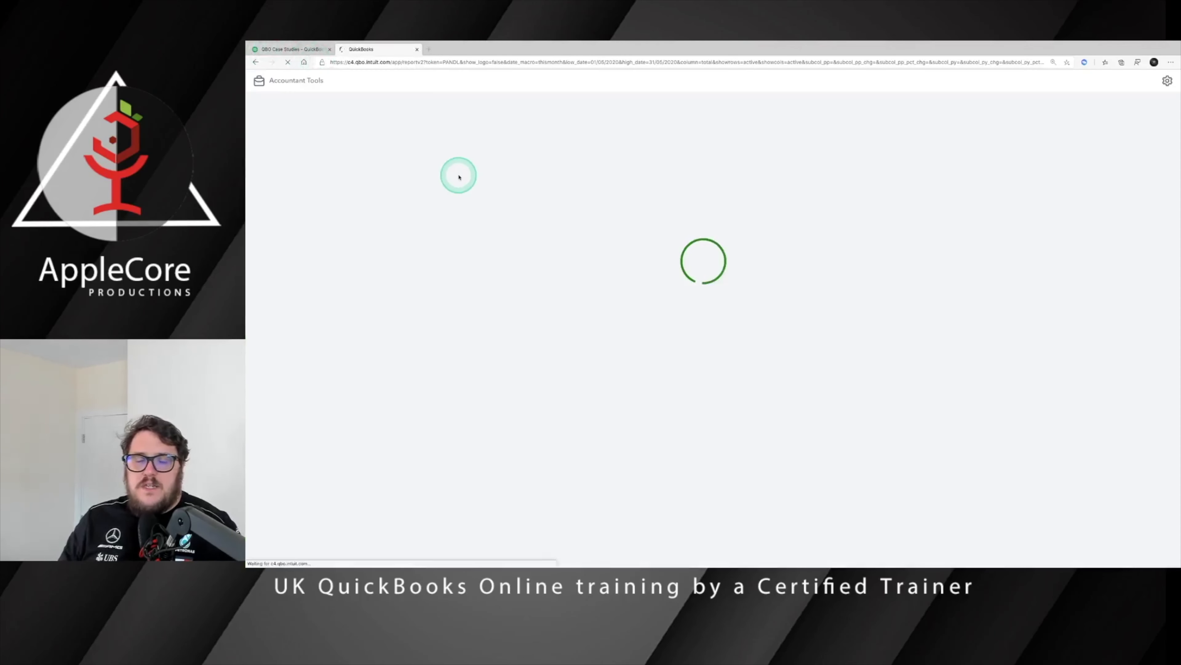
pyautogui.click(290, 110)
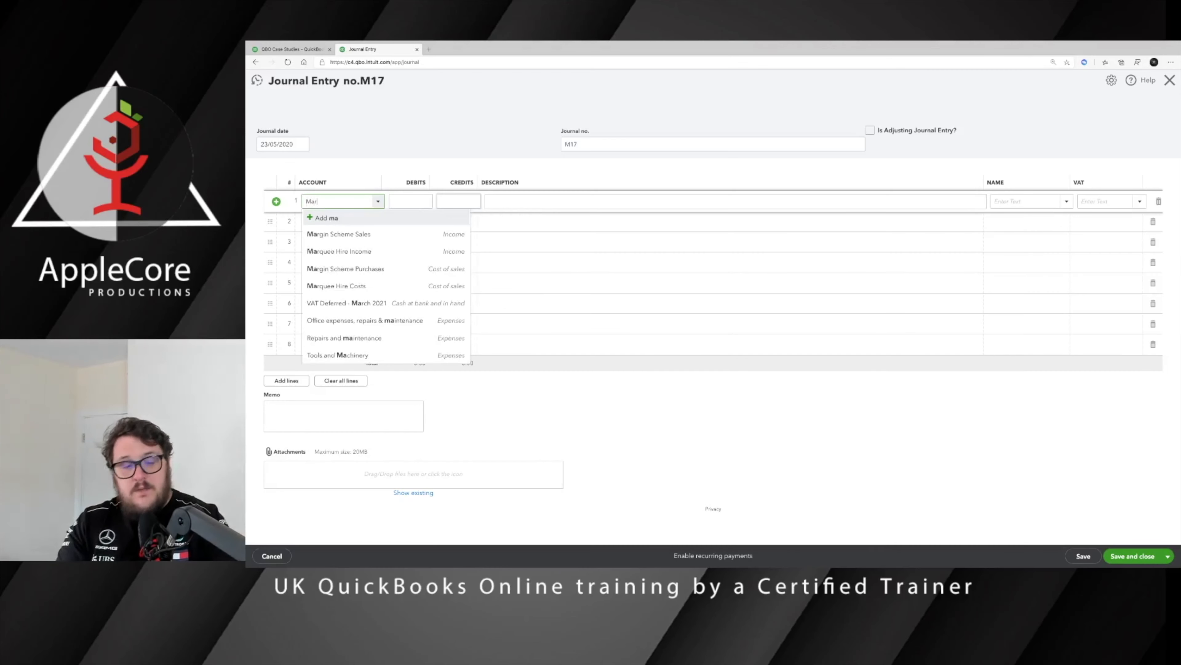
# Step: Credit Margin Scheme Sales 1000/1.2 (833.33) at 20% standard VAT on journal line 1
pyautogui.write('rgin Scheme Sales')
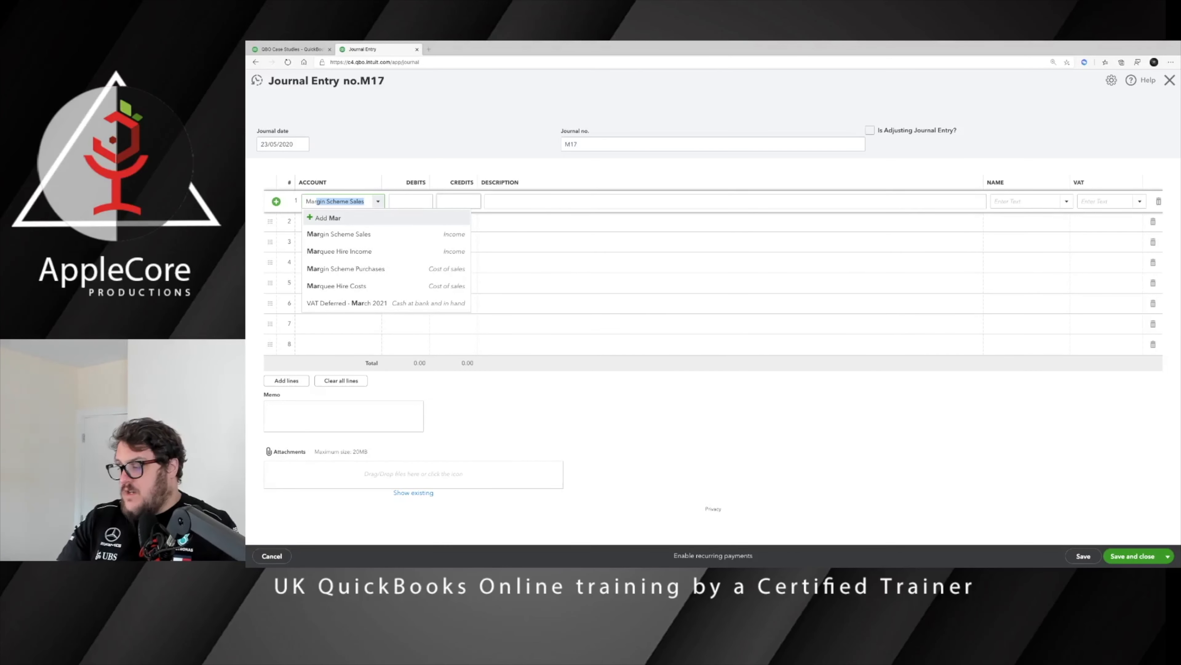
pyautogui.click(476, 201)
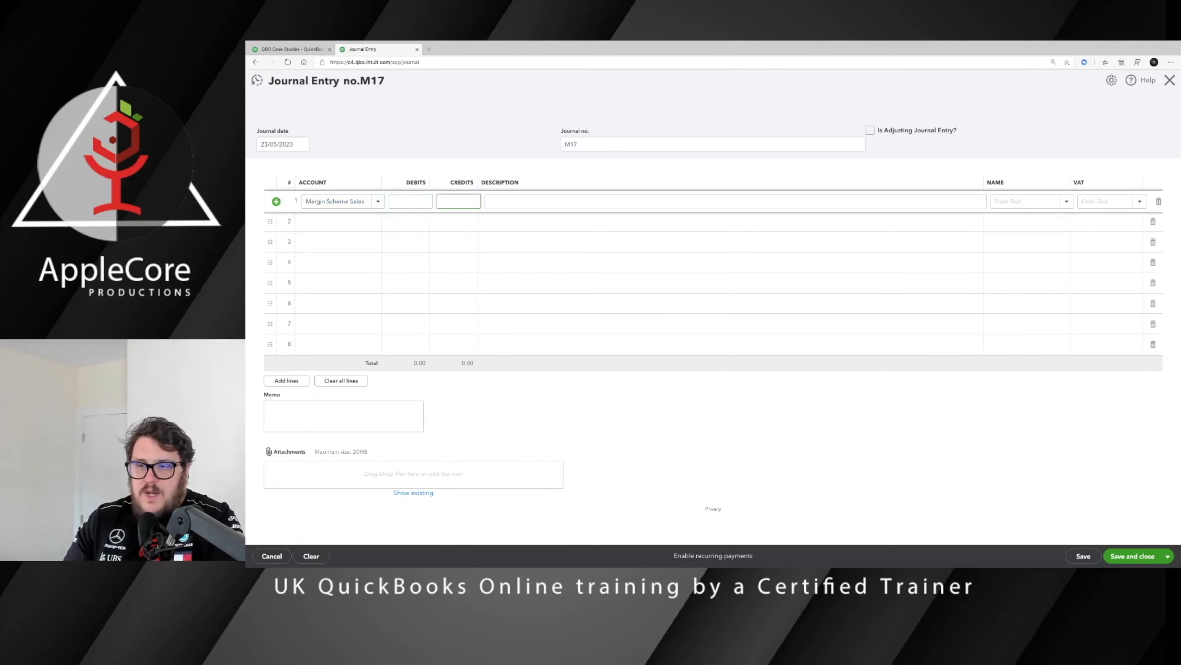
pyautogui.write('1000')
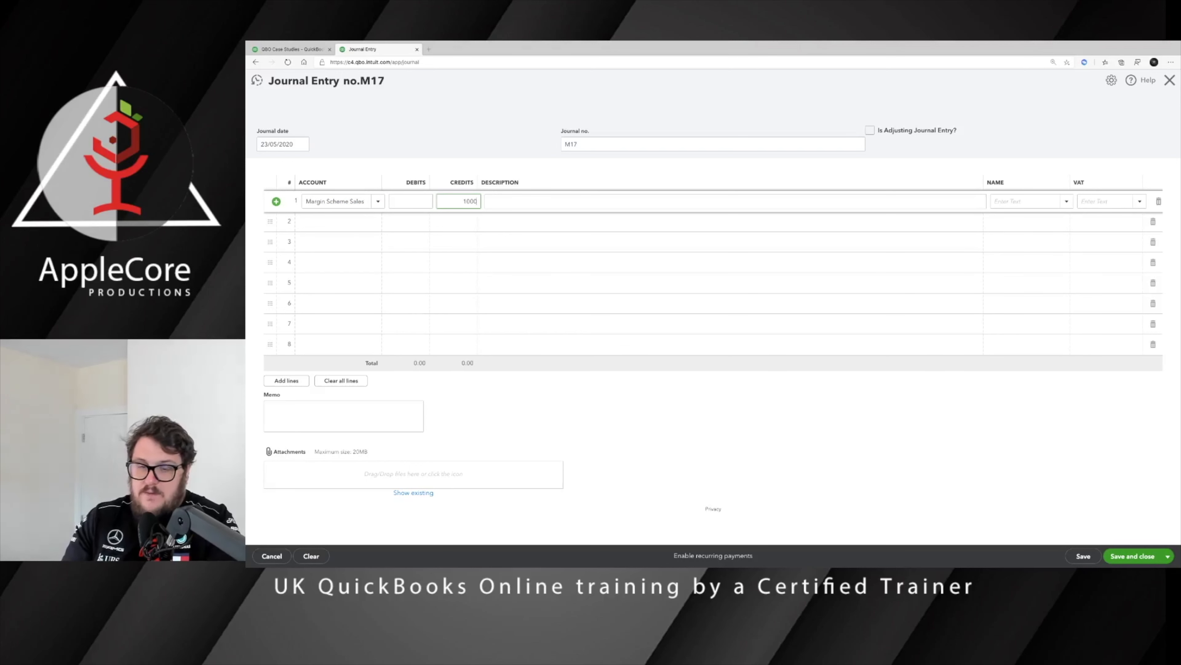
pyautogui.write('/1.2')
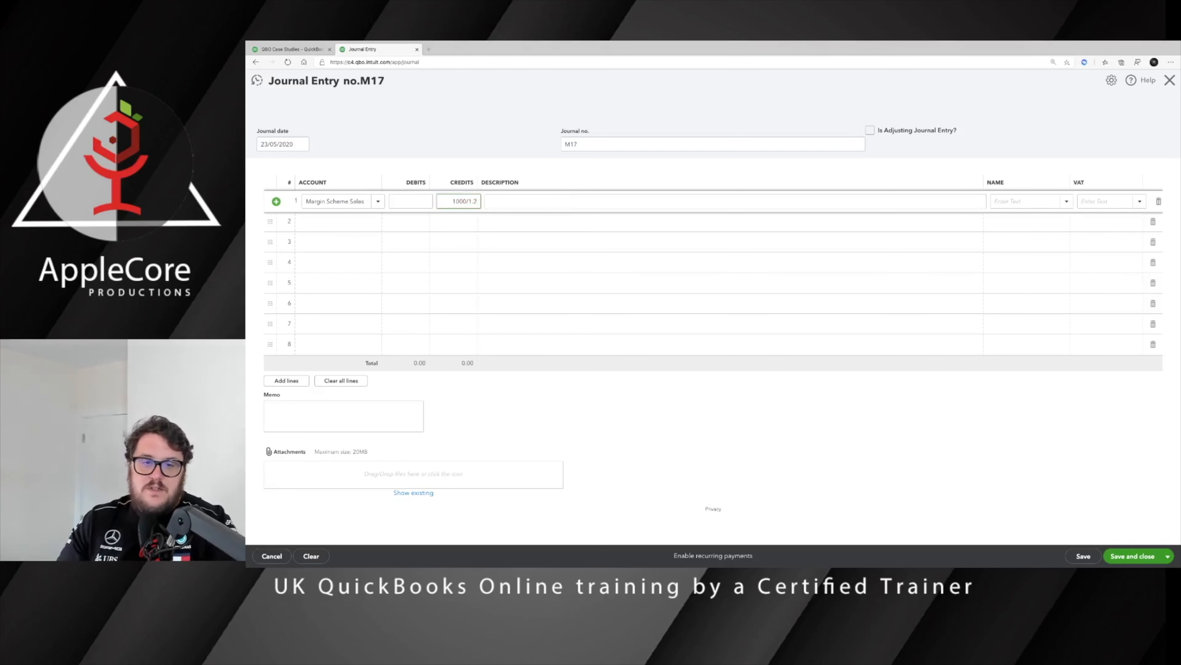
pyautogui.press('Tab')
pyautogui.click(891, 209)
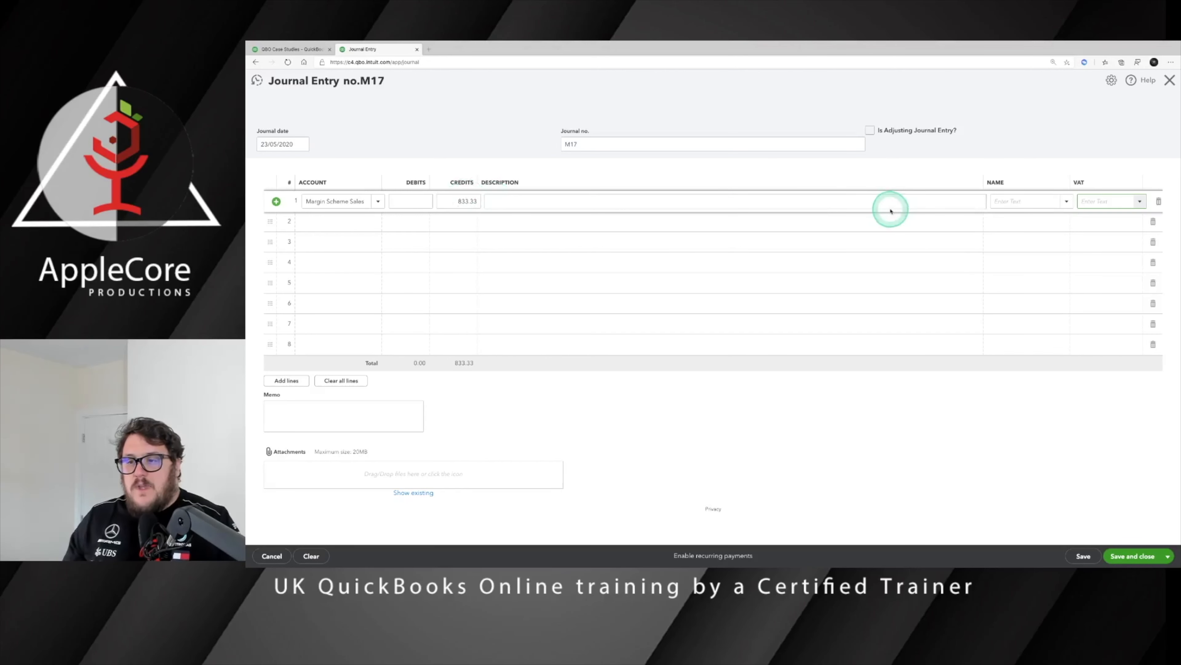
pyautogui.press('Tab')
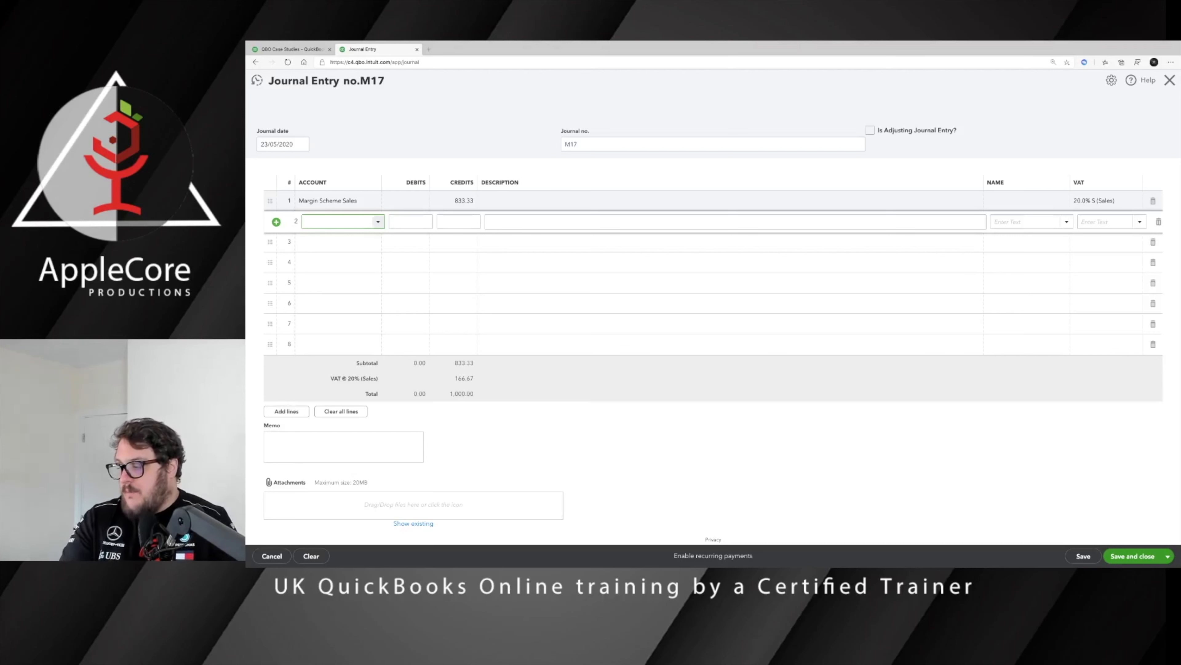
# Step: Debit Margin Scheme Sales 1,000.00 with No VAT on journal line 2
pyautogui.write(',armar')
pyautogui.press('Tab')
pyautogui.press('Tab')
pyautogui.press('Tab')
pyautogui.press('Tab')
pyautogui.press('Tab')
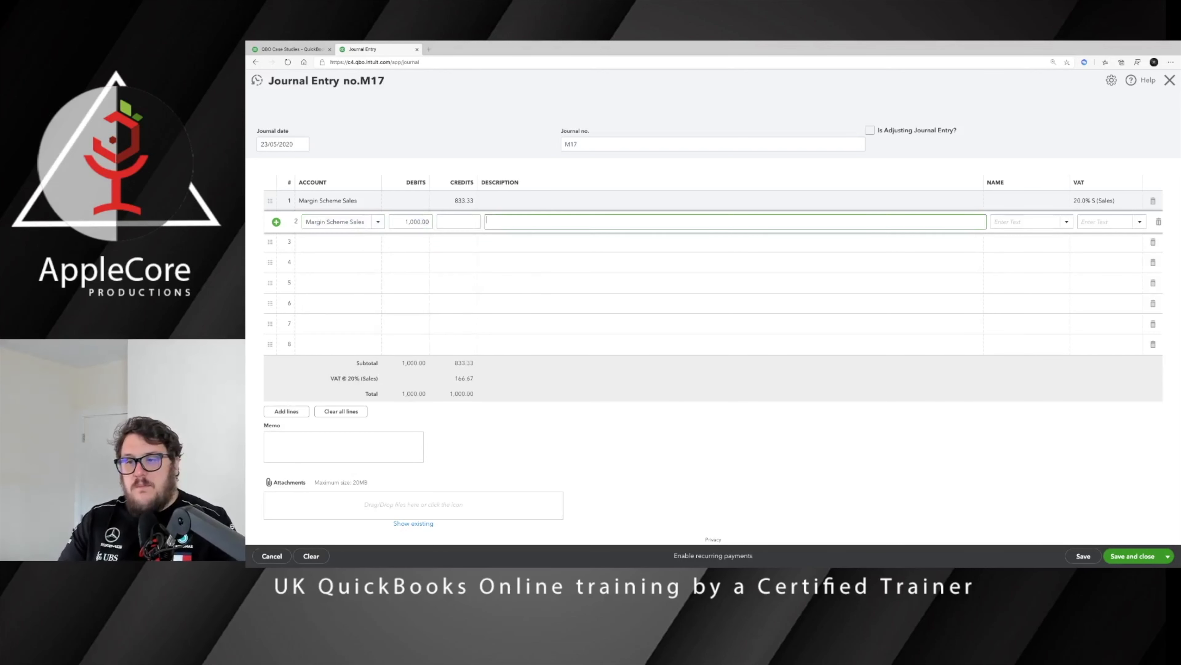
pyautogui.write('no')
pyautogui.press('Return')
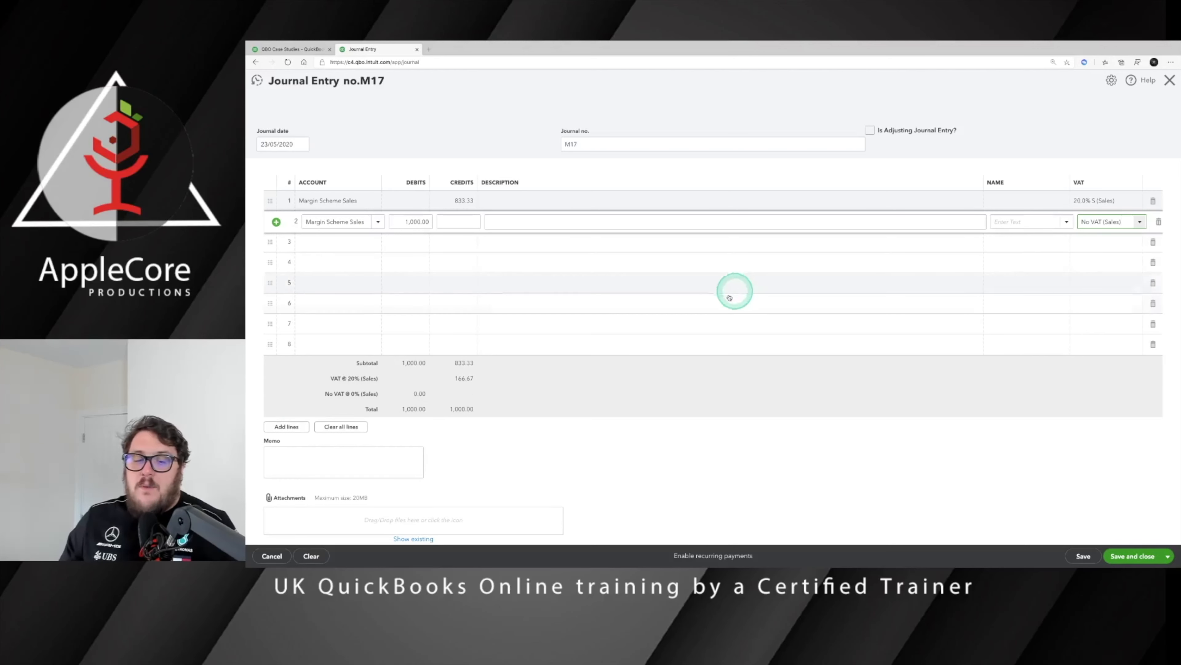
pyautogui.scroll(-1, 491, 482)
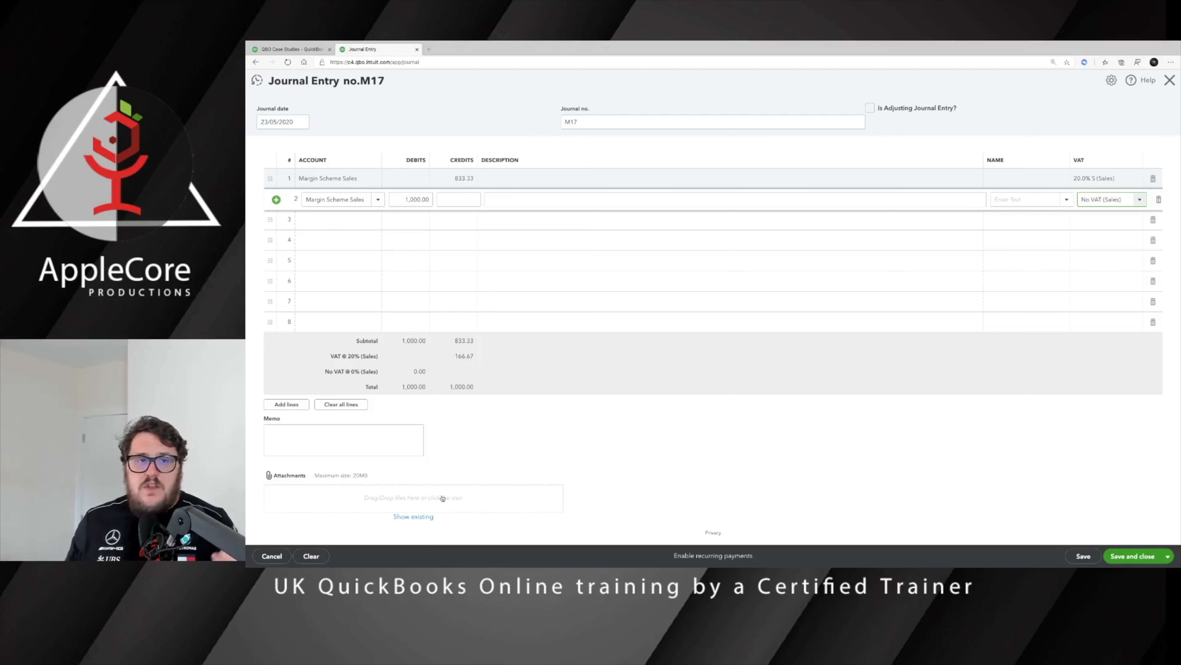
# Step: Save journal M17 so the margin Profit and Loss net income drops to £833.33
pyautogui.click(291, 49)
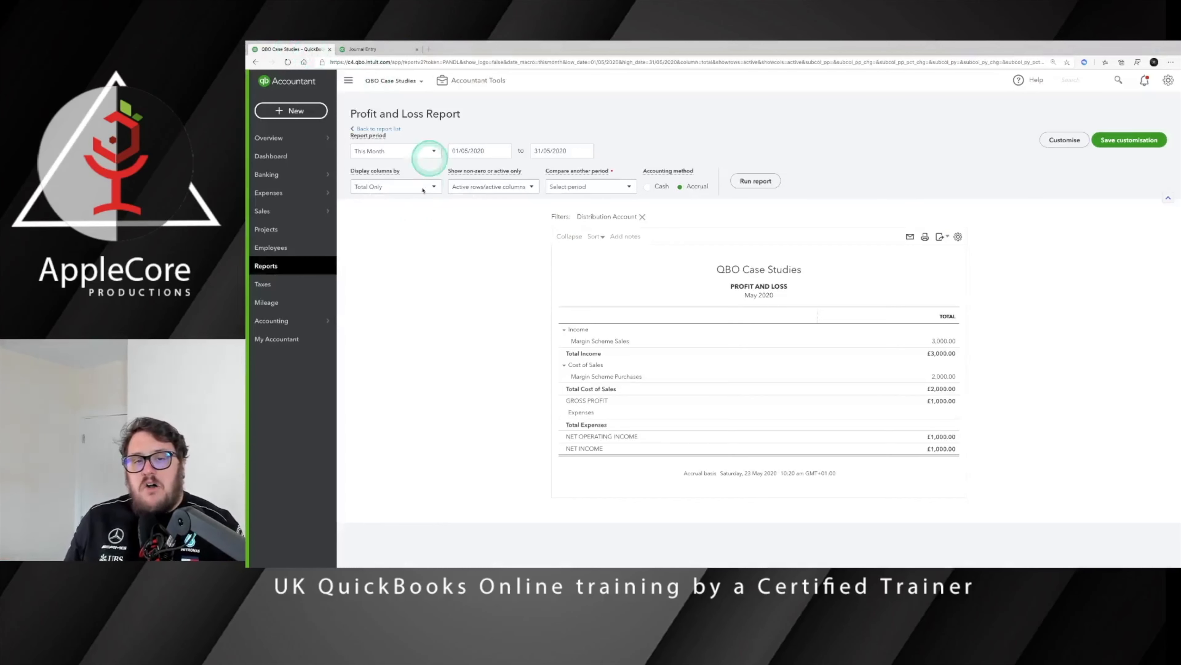
pyautogui.click(367, 49)
pyautogui.click(1126, 559)
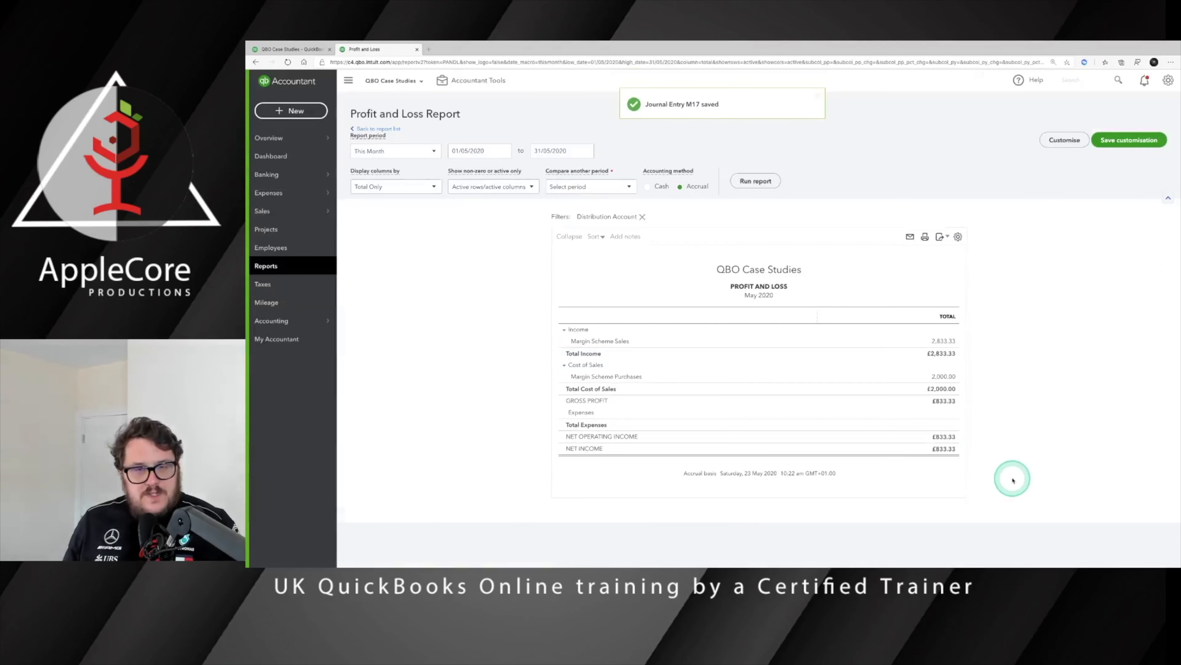
pyautogui.hotkey('ctrl', 'Left')
pyautogui.click(846, 403)
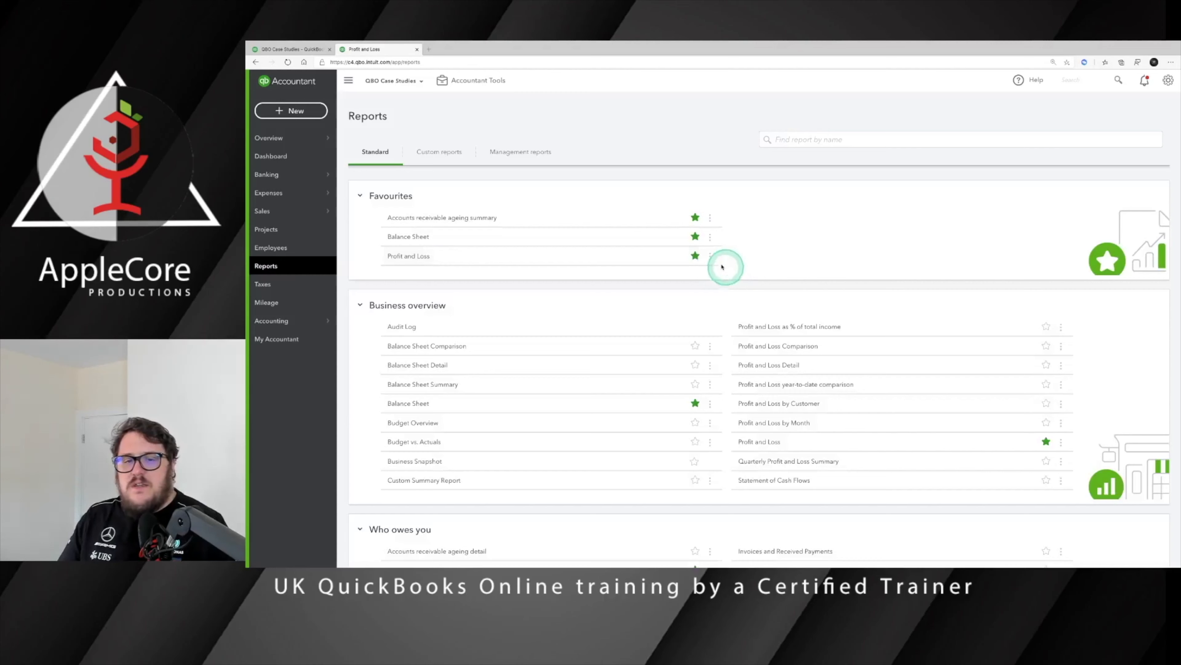
pyautogui.scroll(-2, 738, 401)
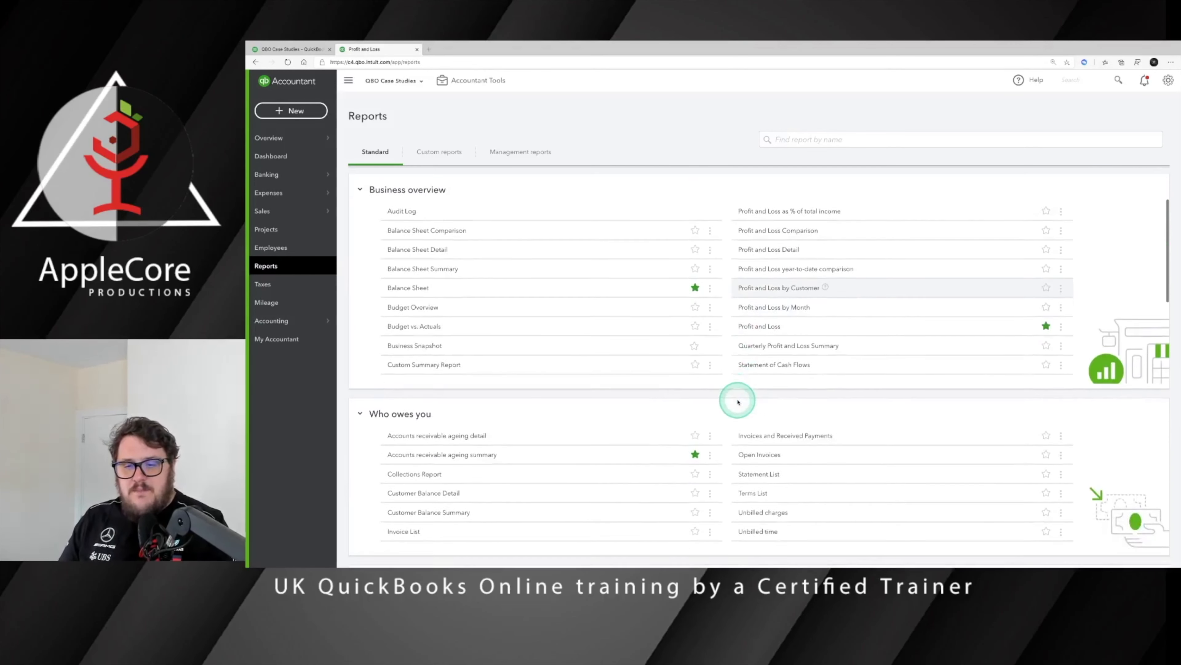